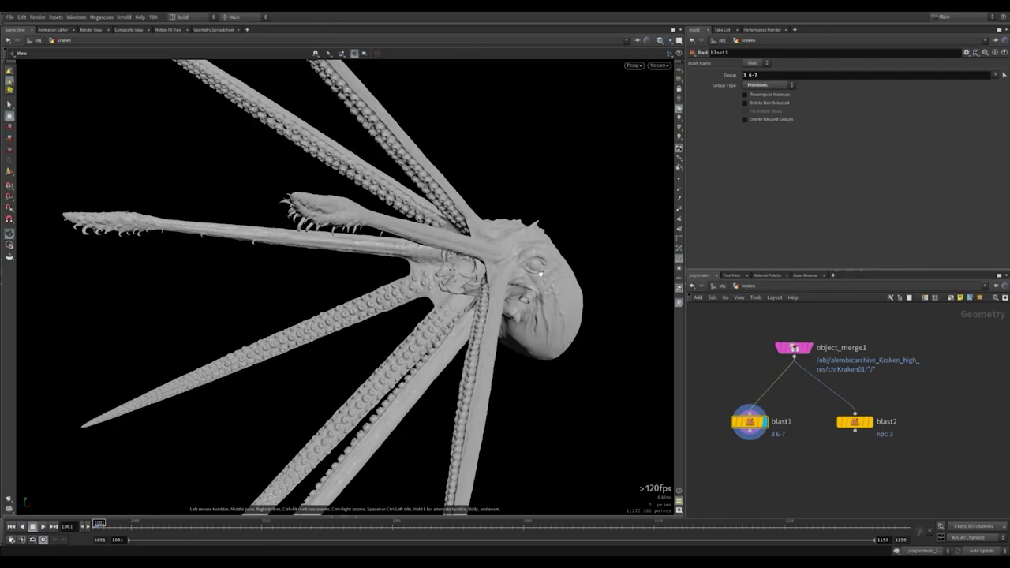
- Preview blast2's single isolated tentacle, then return to the /obj level with ground and cubes
mouse_move(486, 295)
mouse_down()
mouse_move(545, 295)
mouse_move(575, 313)
mouse_move(613, 255)
mouse_move(596, 271)
mouse_move(494, 261)
mouse_move(559, 267)
mouse_move(409, 288)
mouse_move(316, 287)
mouse_move(372, 259)
mouse_up()
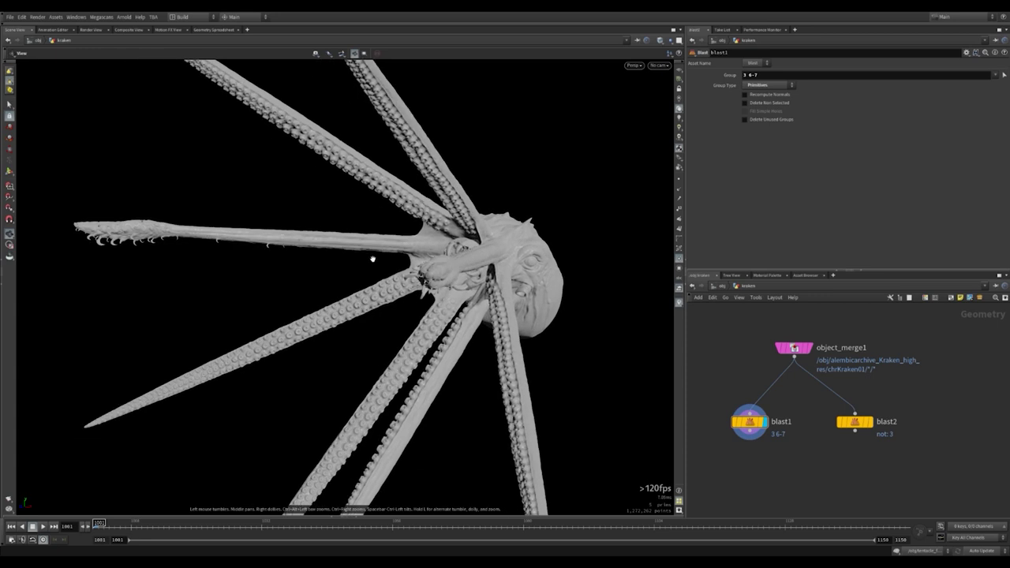
click(874, 403)
drag(915, 390, 829, 455)
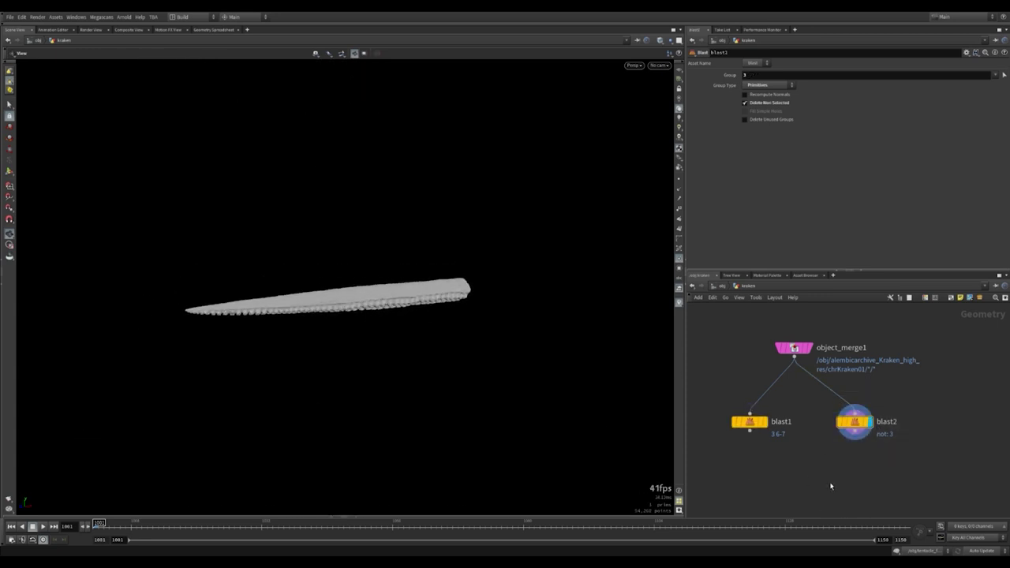
key(u)
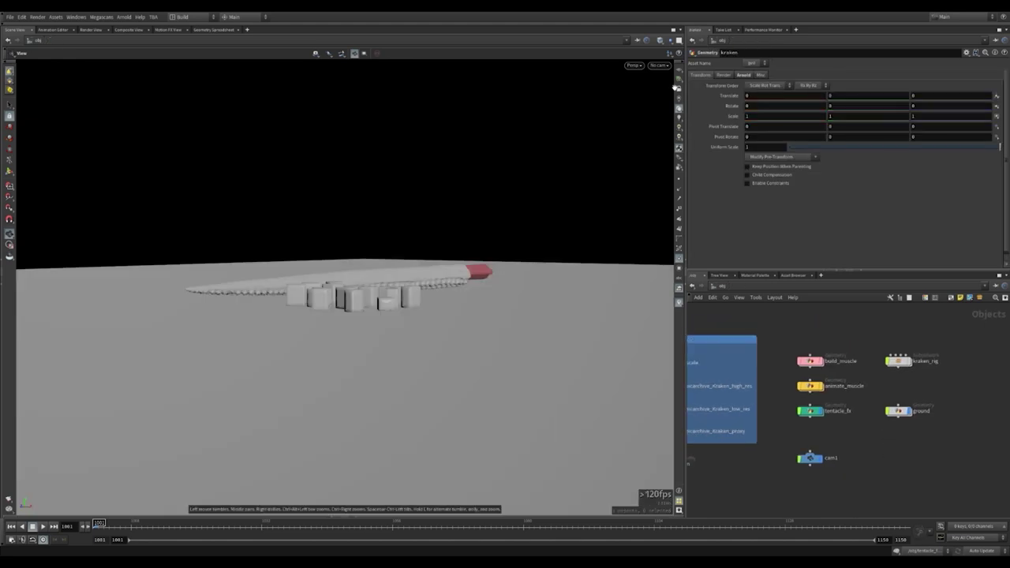
- View the scene through cam1 and play the tentacle strike, rewinding to frame 1001
click(660, 65)
click(657, 87)
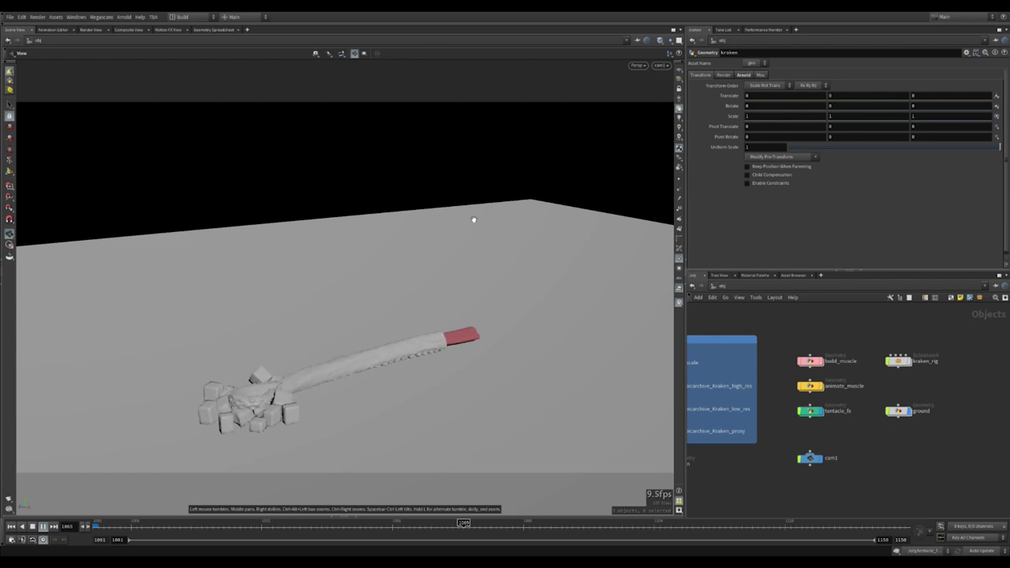
key(ctrl+Left)
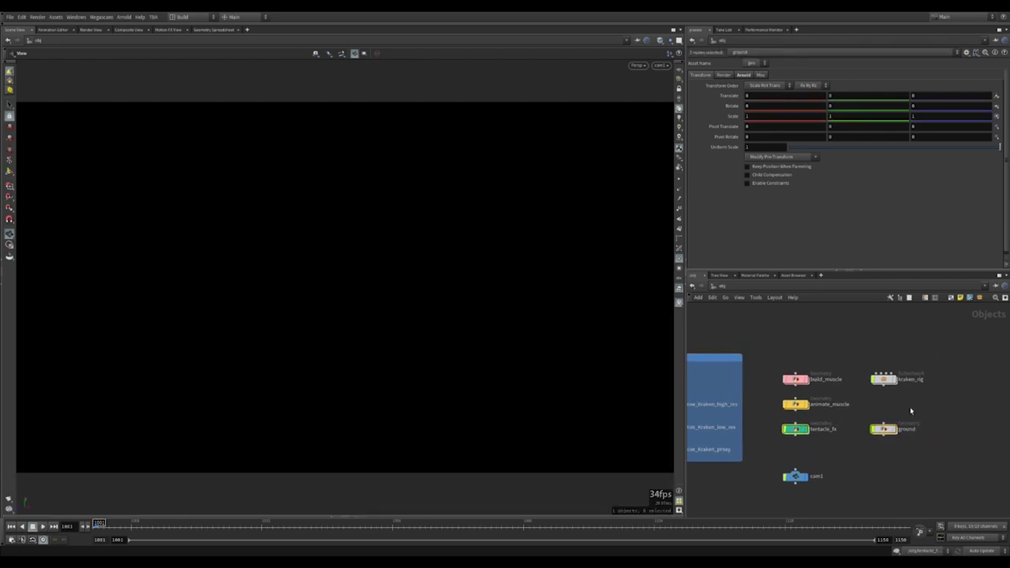
- Display the kraken_rig object and play its animated curve with red control spheres
click(884, 429)
click(900, 379)
key(Up)
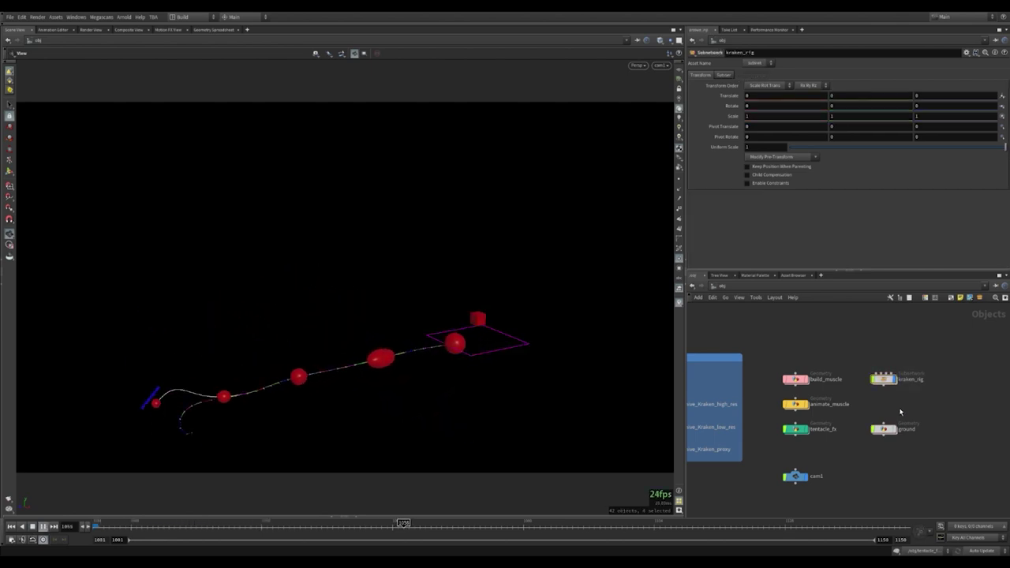
- Dive into kraken_rig's nodes, rewind to frame 1001, and go back up to /obj
key(Return)
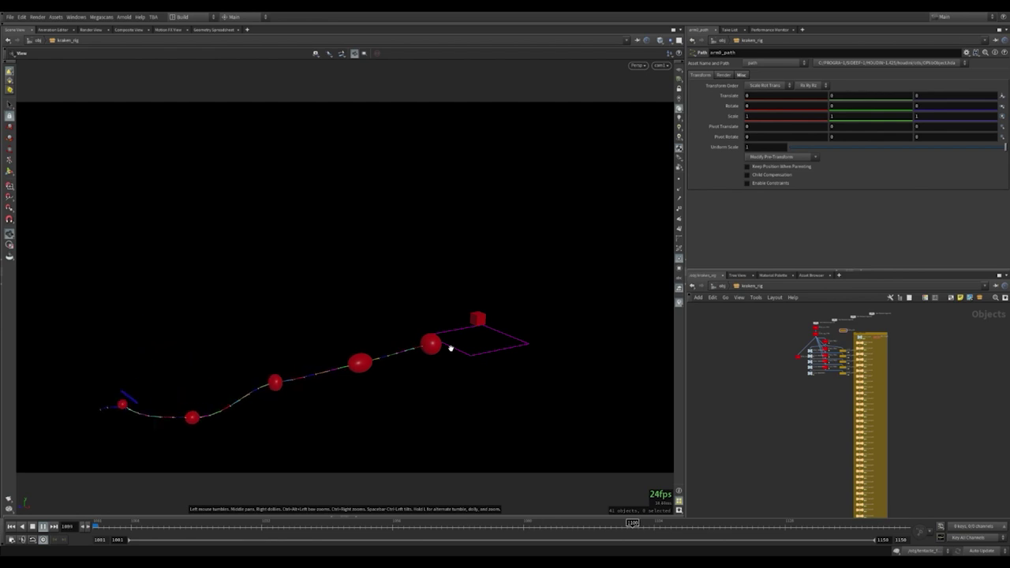
key(ctrl+Left)
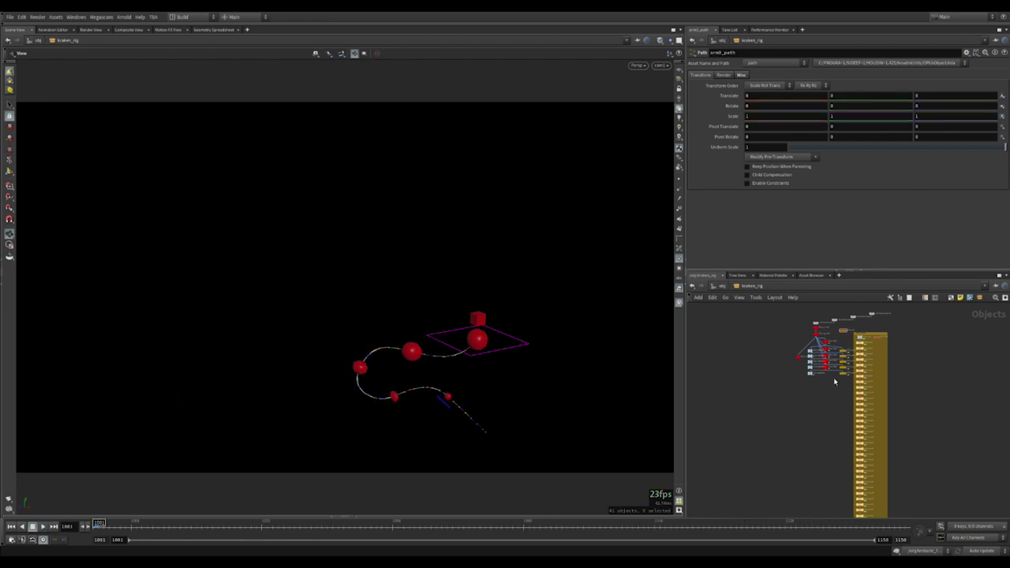
key(u)
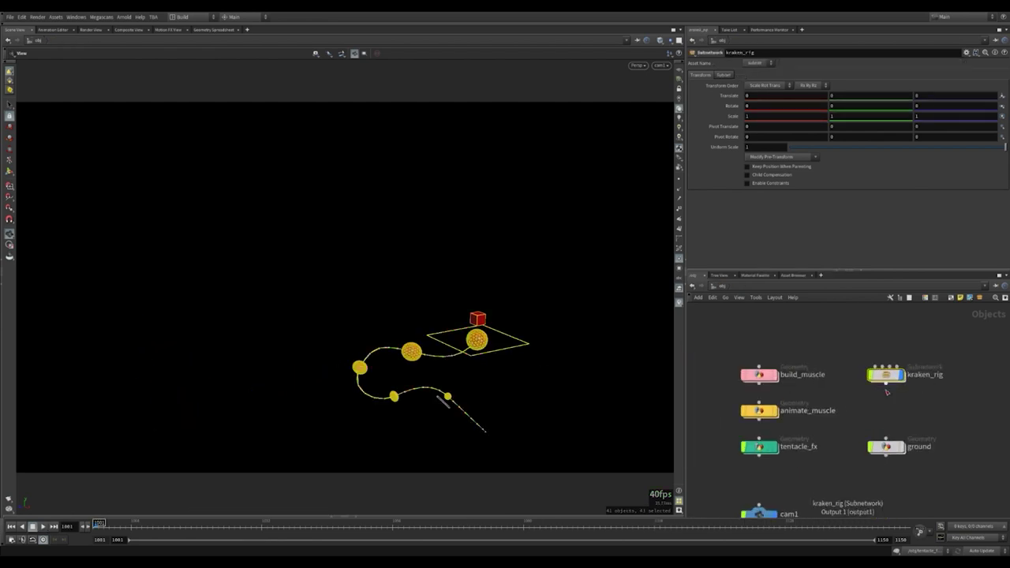
- Inside animate_muscle, display normal1's straight tentacle mesh, then display and select skeleton1
double_click(787, 416)
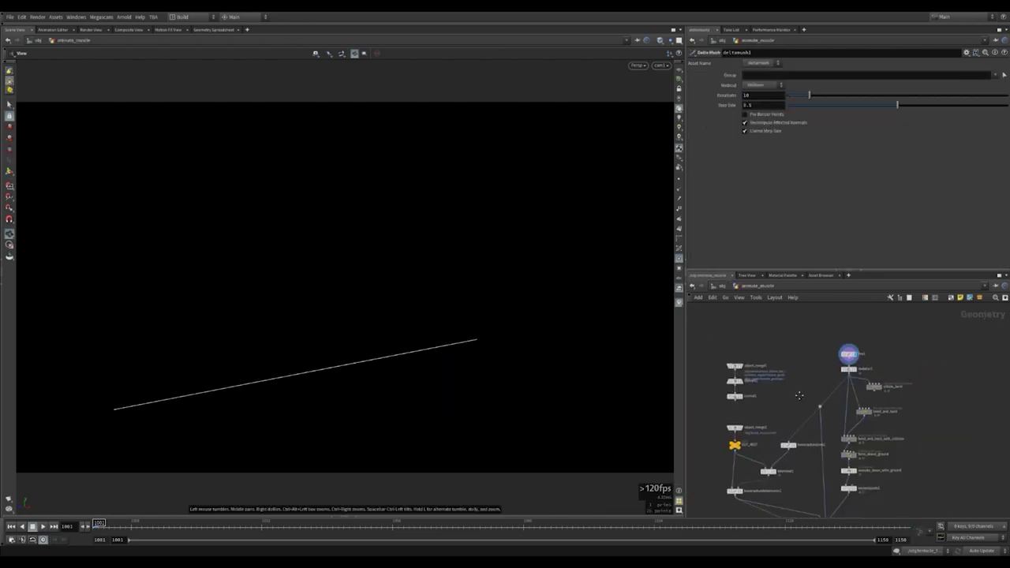
scroll(796, 396, up, 2)
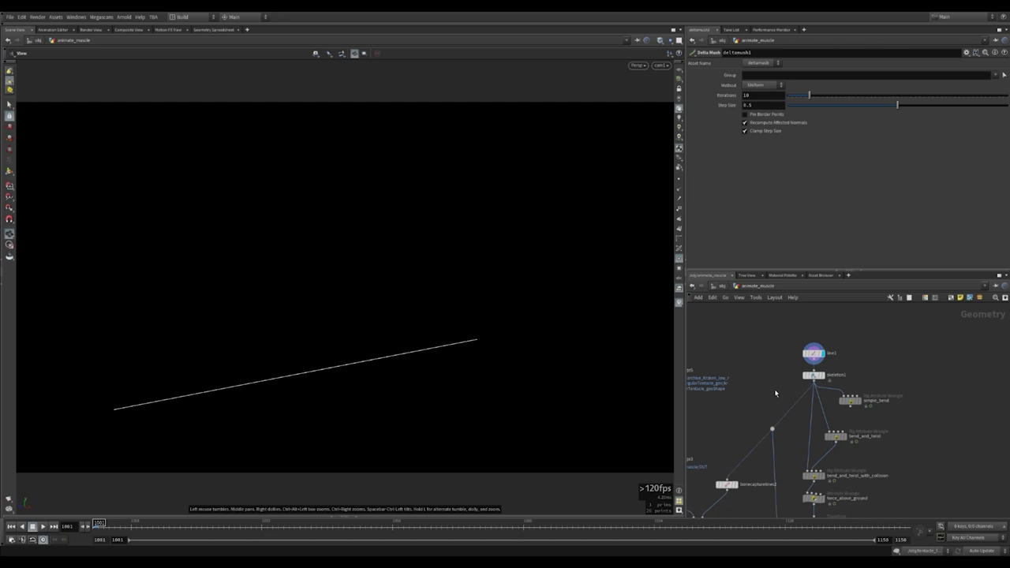
scroll(859, 377, up, 3)
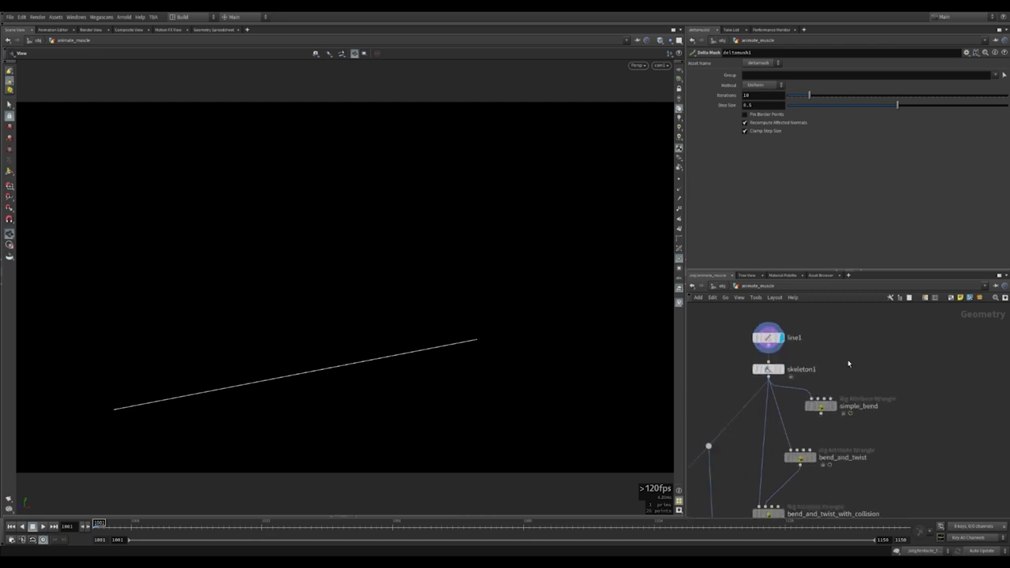
scroll(860, 363, down, 3)
scroll(750, 383, up, 2)
click(753, 402)
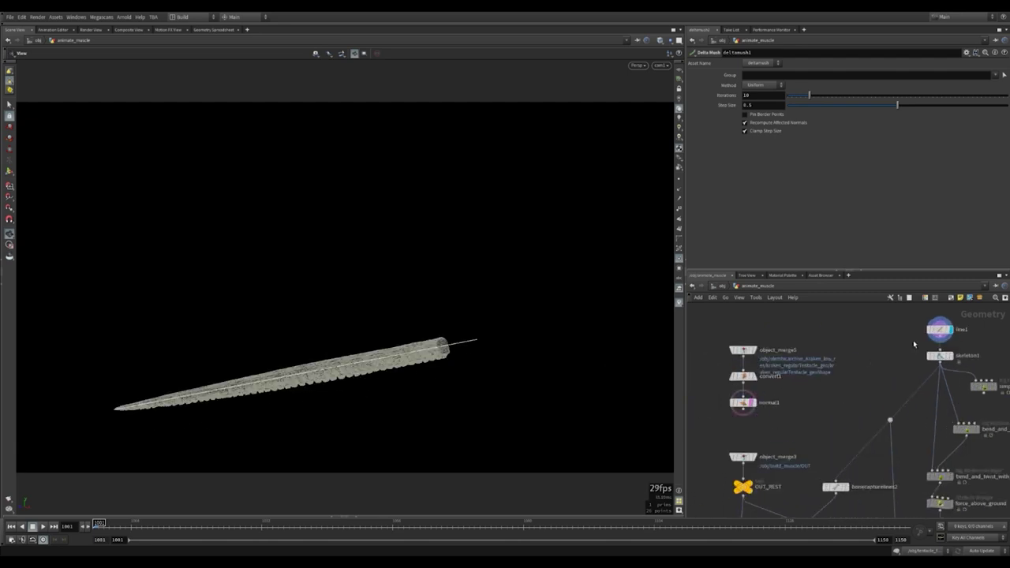
scroll(915, 346, up, 2)
click(856, 347)
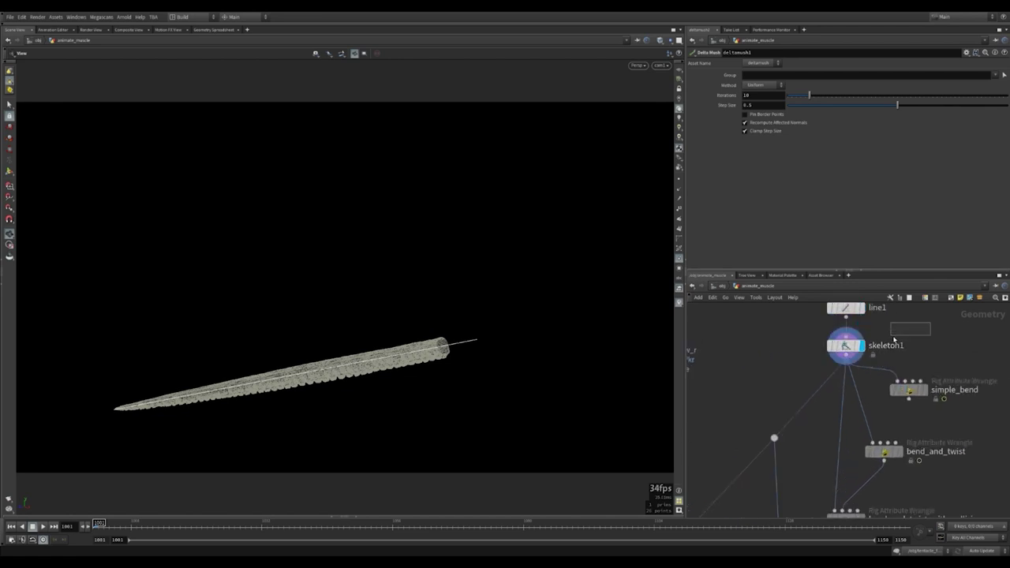
click(852, 349)
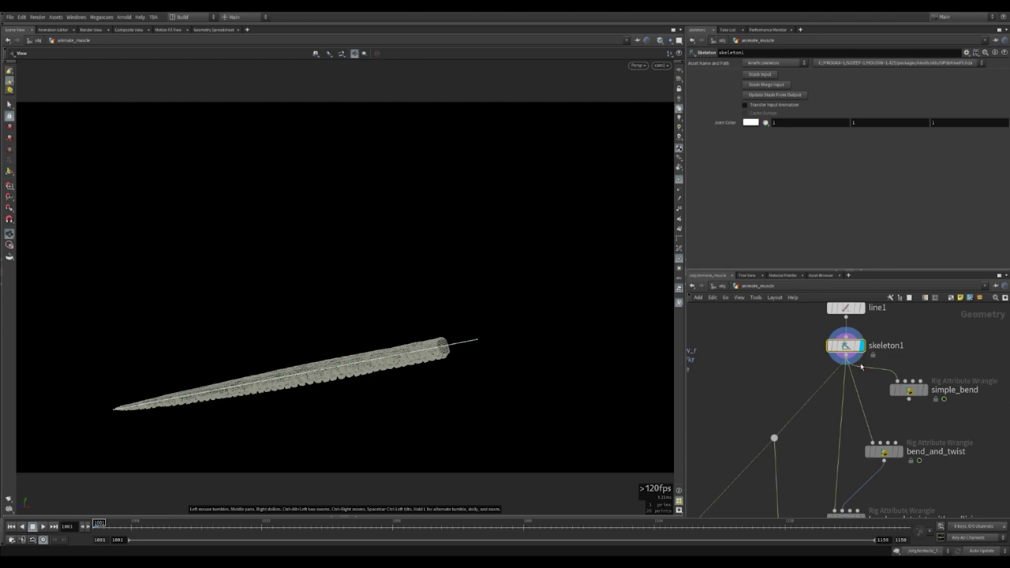
- Display simple_bend's sine-wave curve bend and point out the rotation axis and bend term in its VEX
click(925, 390)
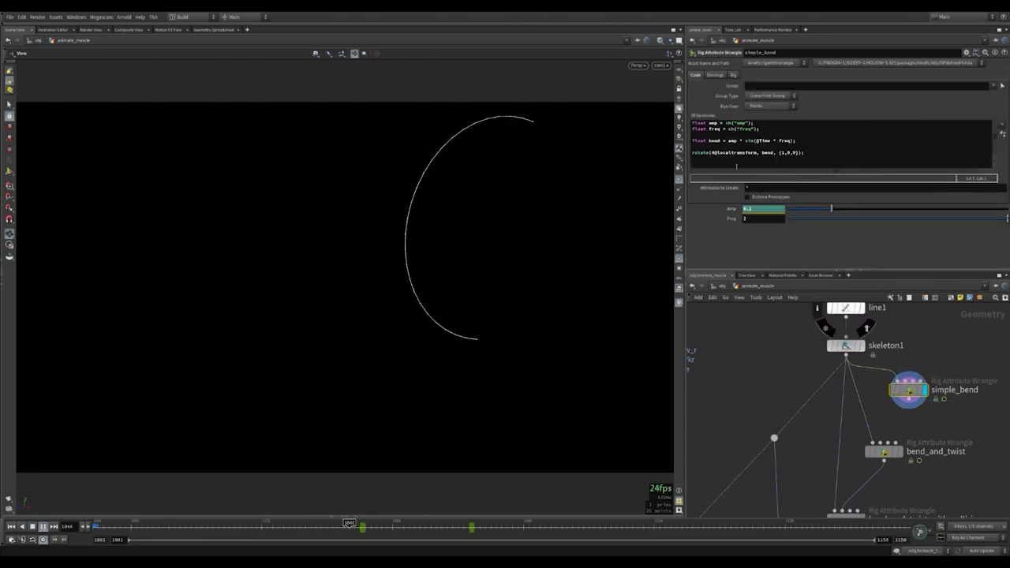
double_click(781, 152)
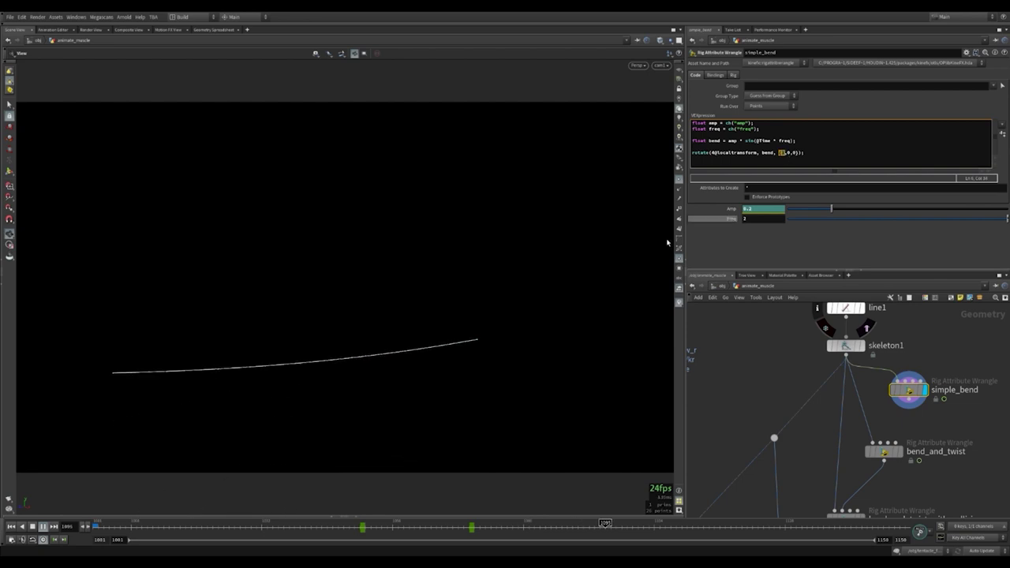
click(785, 158)
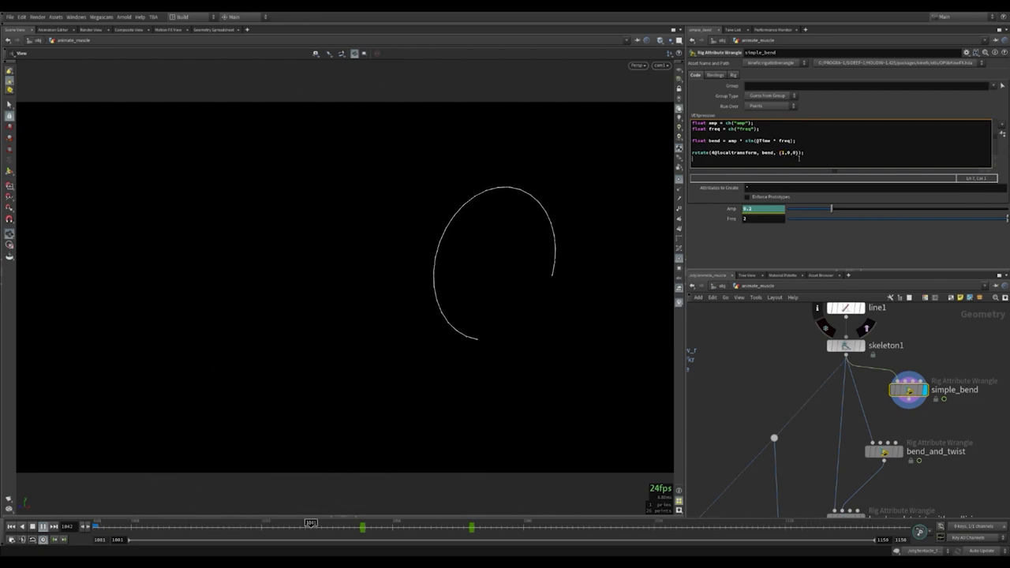
click(792, 153)
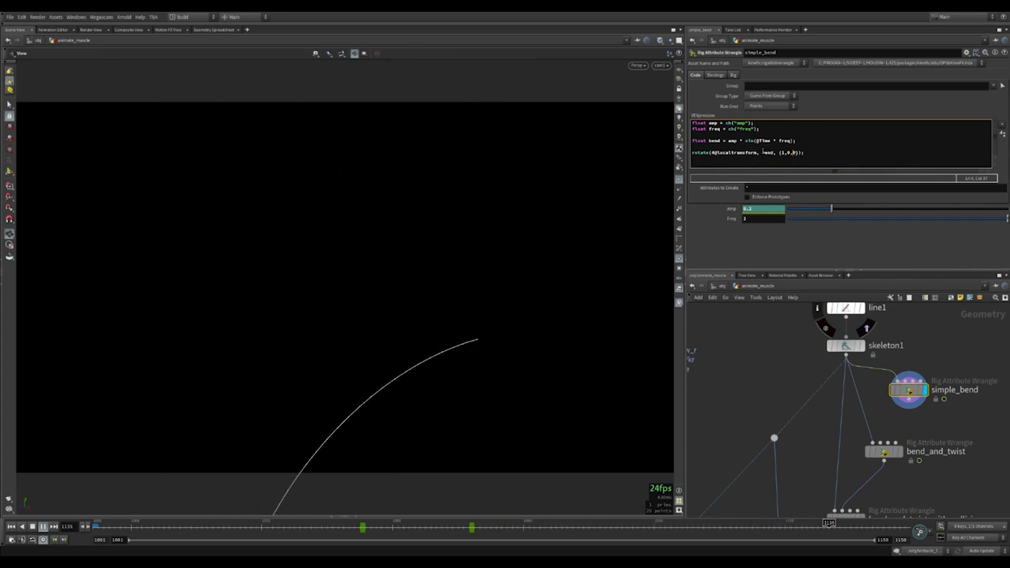
- Orbit freely away from cam1, then display and select the bend_and_twist wrangle
drag(518, 300, 523, 293)
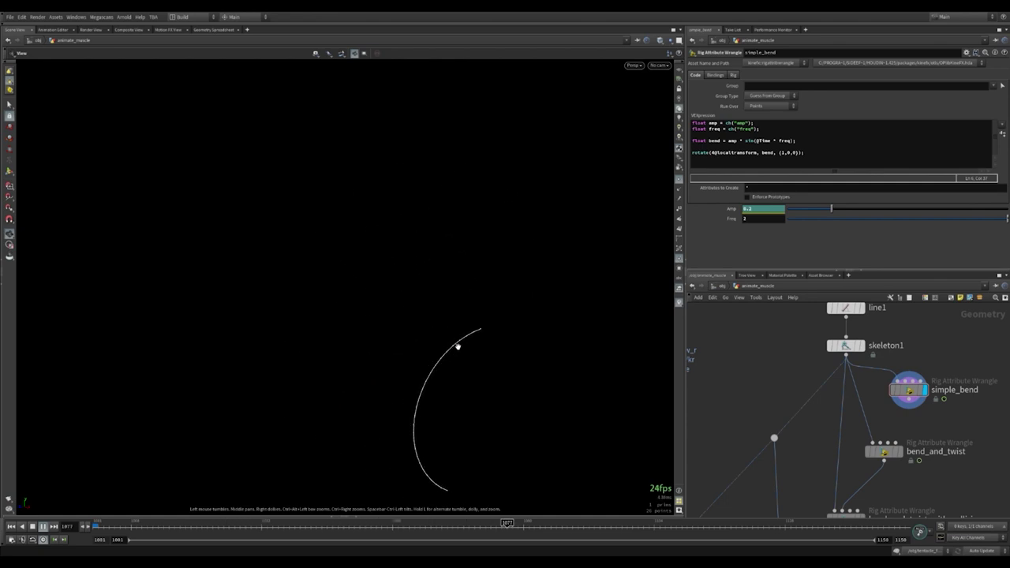
middle_drag(900, 379, 864, 364)
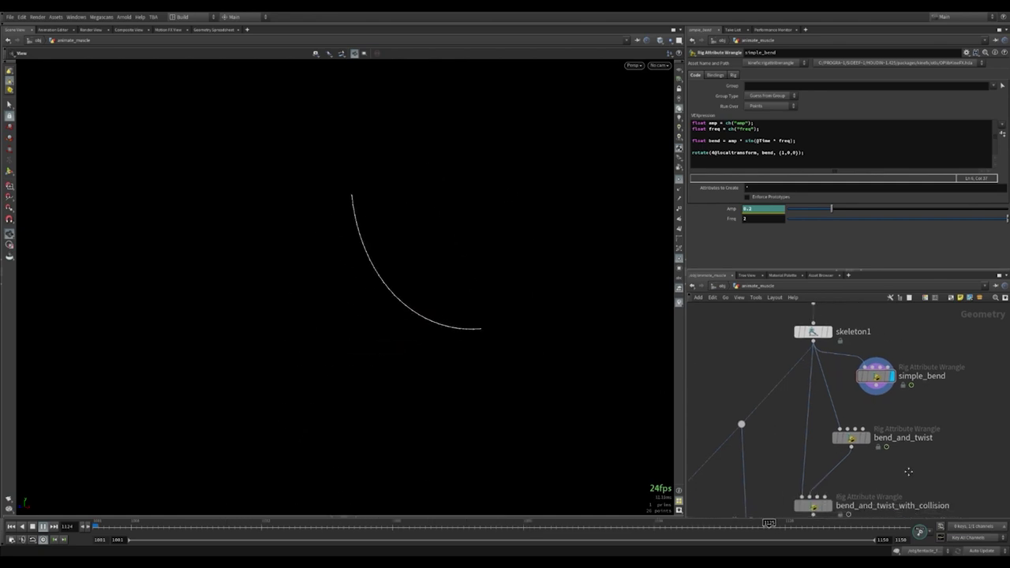
click(865, 437)
click(848, 439)
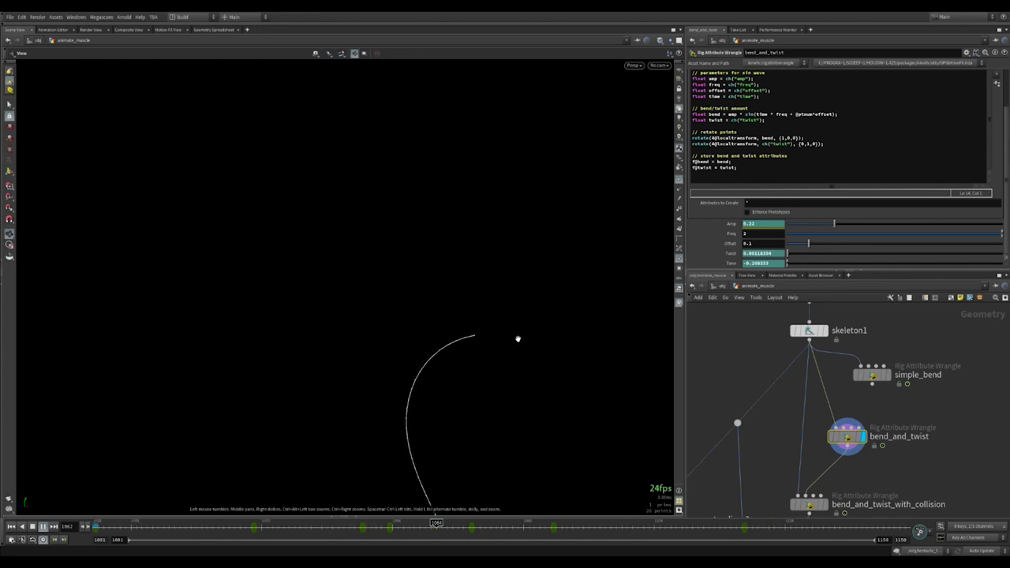
scroll(837, 158, up, 2)
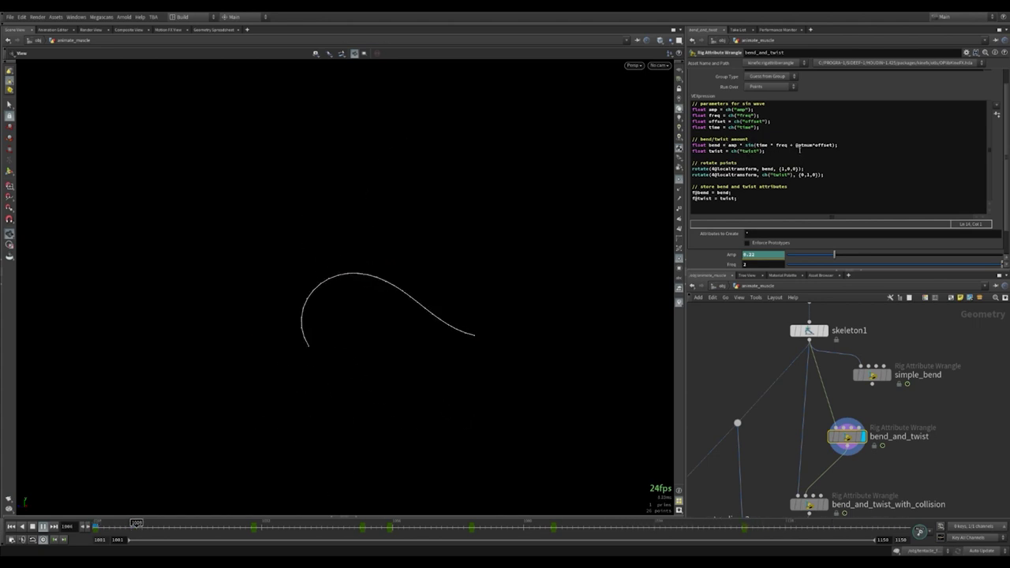
drag(796, 145, 836, 146)
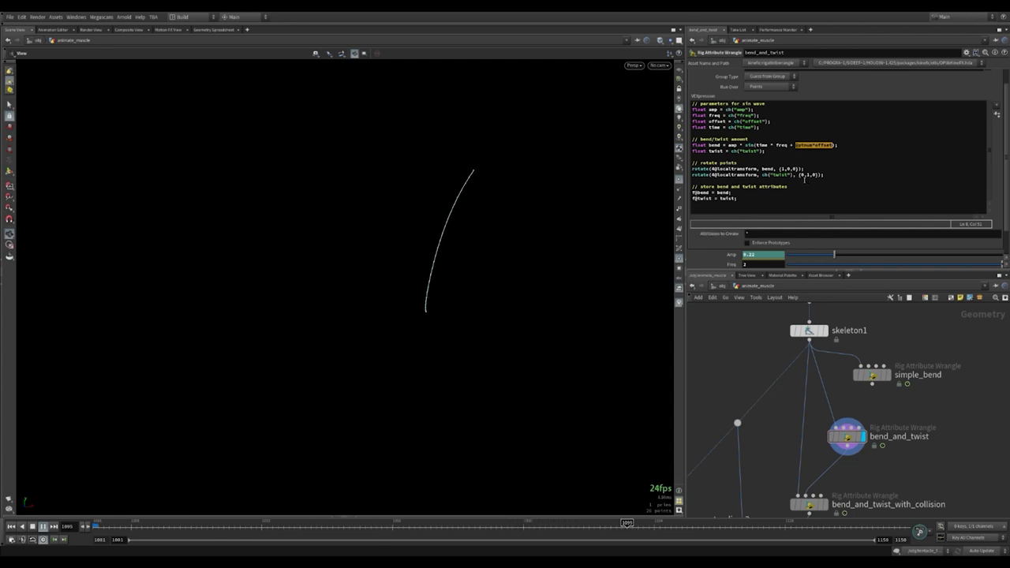
drag(800, 176, 819, 177)
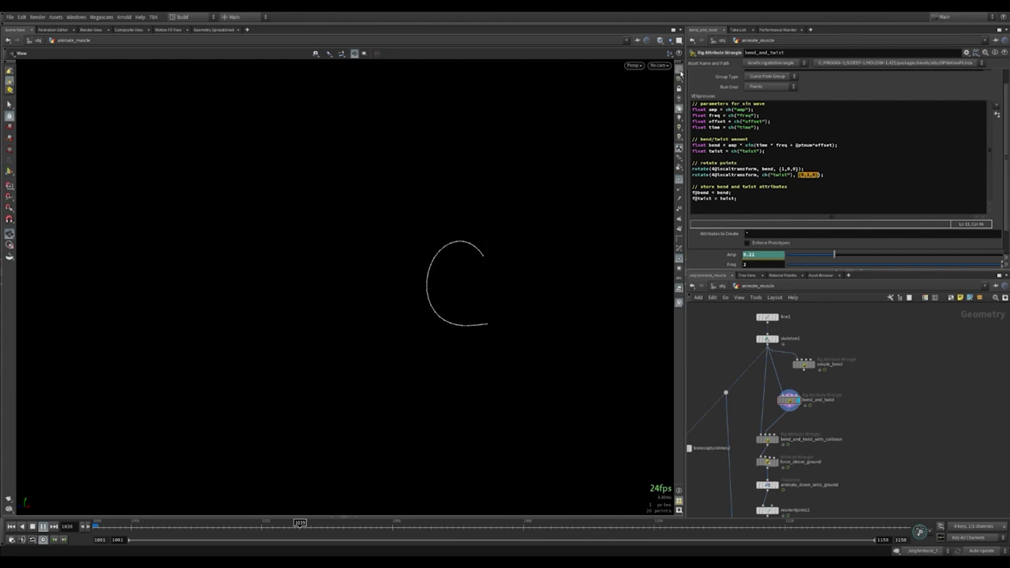
drag(673, 94, 553, 308)
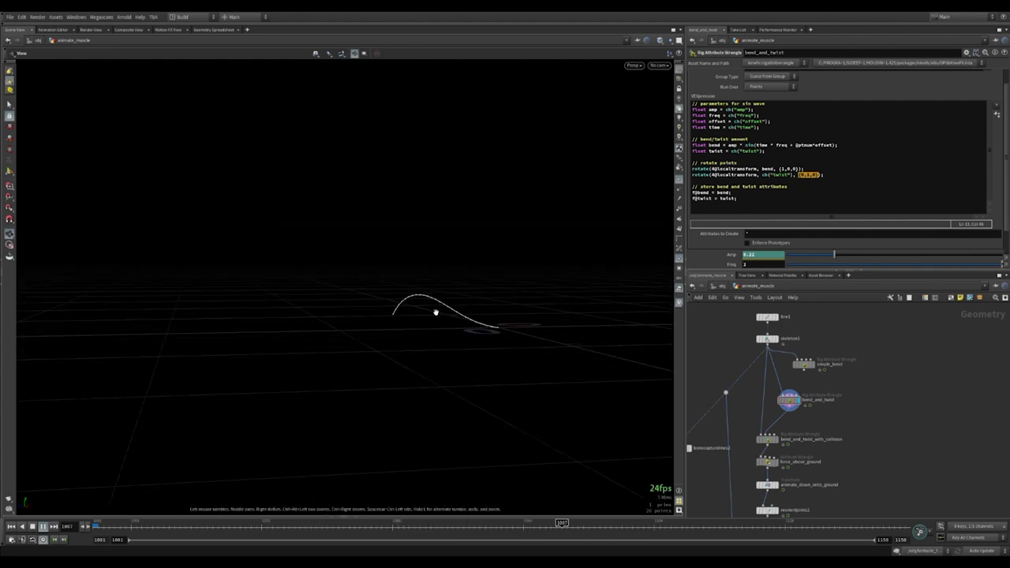
- Check bend_and_twist_with_collision's code, then display and select force_above_ground to keep the curve above ground
click(755, 395)
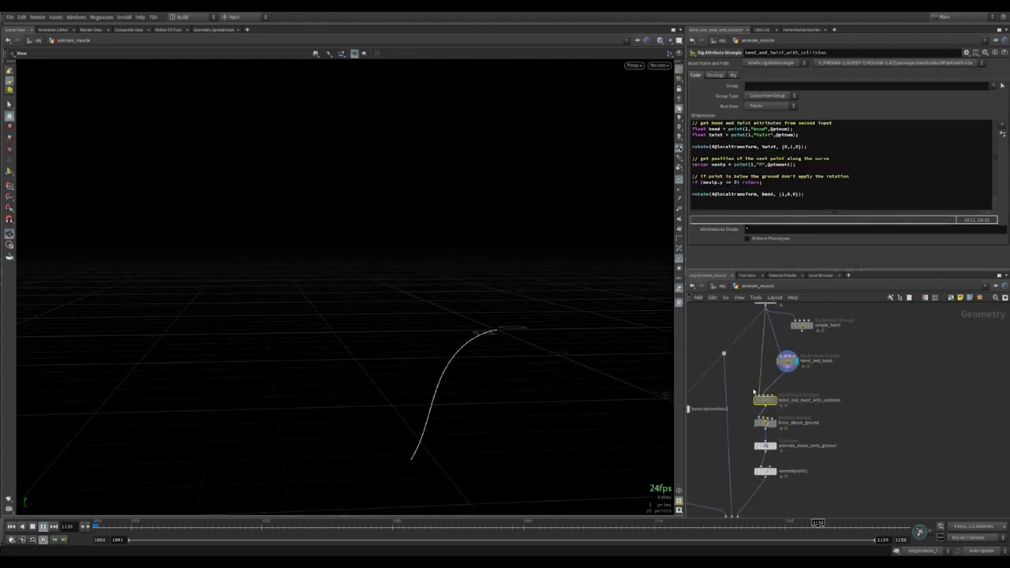
scroll(801, 442, up, 3)
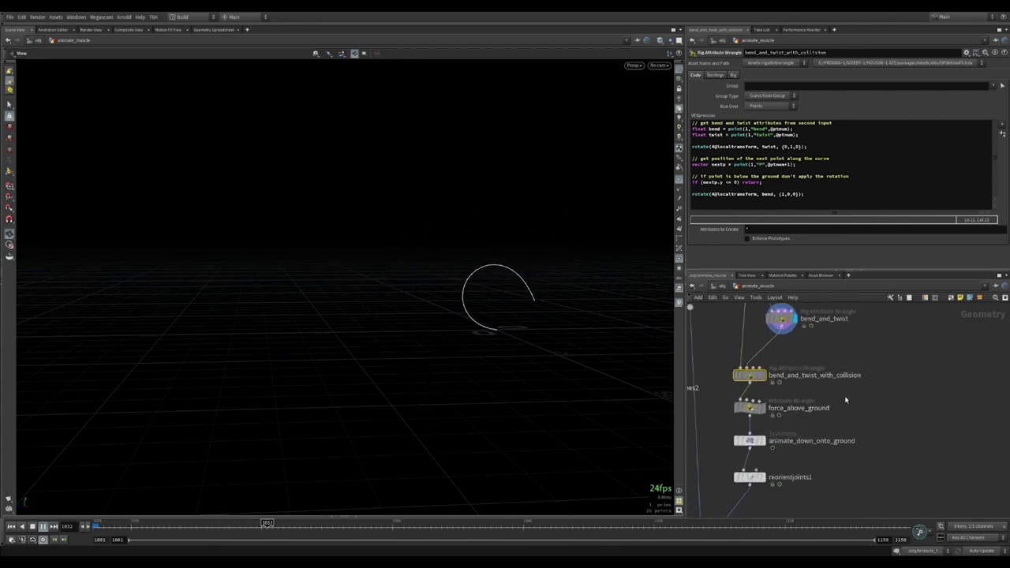
click(756, 411)
click(760, 409)
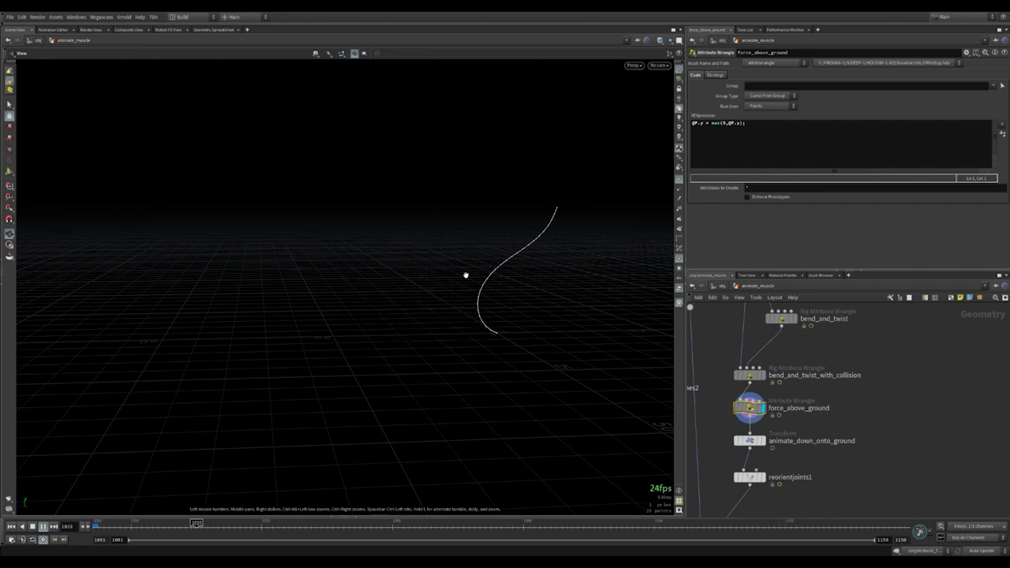
scroll(870, 454, down, 3)
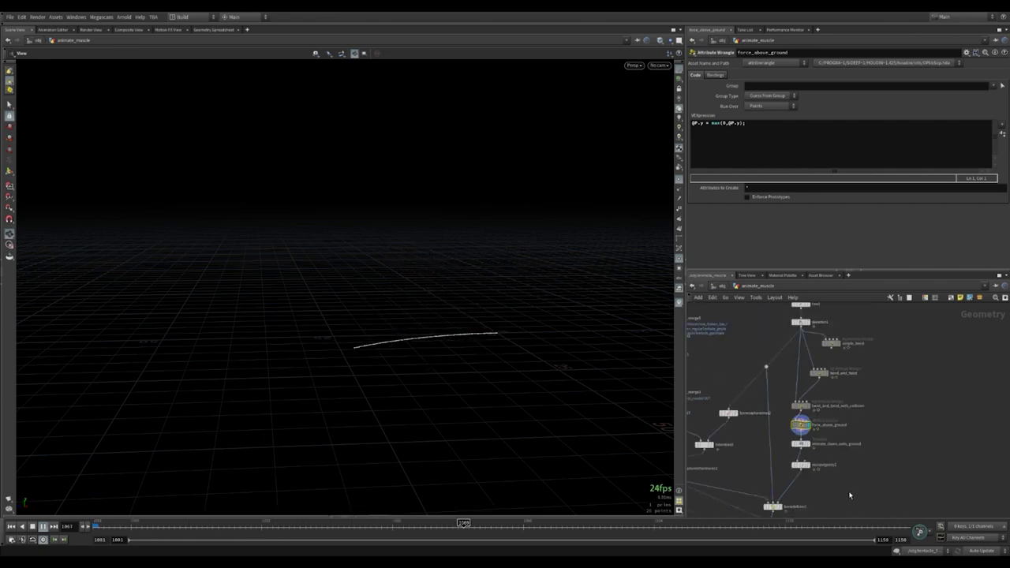
middle_drag(850, 496, 897, 477)
- Display object_merge3's merged rest muscle geometry
scroll(739, 408, up, 2)
click(734, 378)
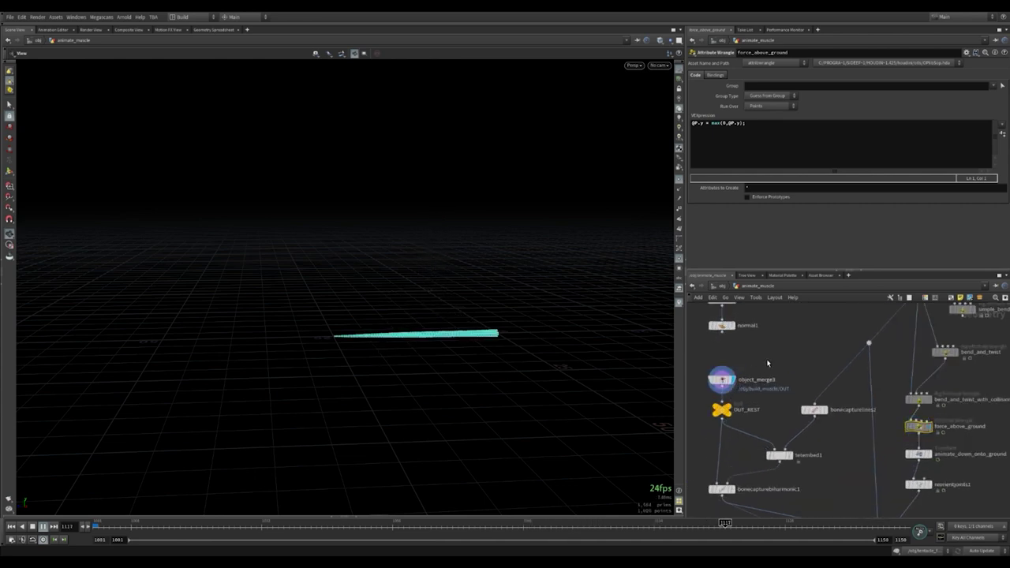
scroll(600, 322, up, 3)
scroll(557, 336, up, 2)
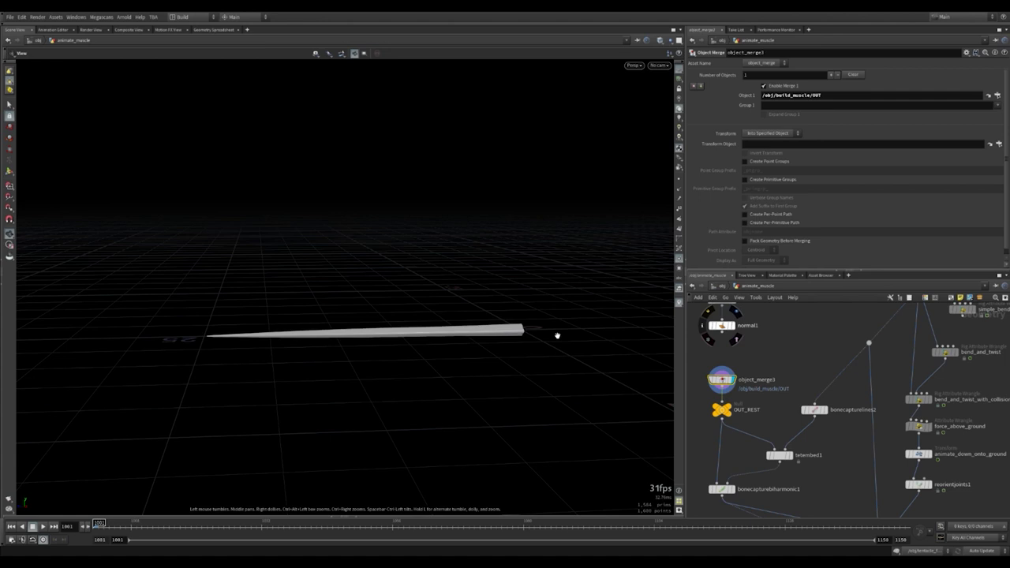
scroll(789, 442, down, 3)
scroll(810, 465, up, 3)
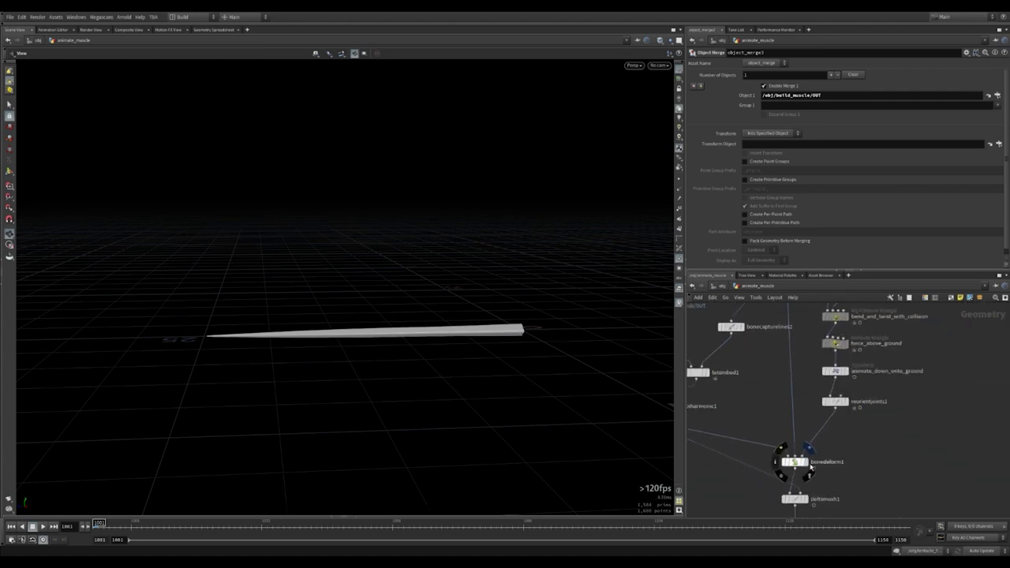
- Play the bonedeform1 muscle animation, then display deltamush1's smoothed result
click(810, 466)
key(Up)
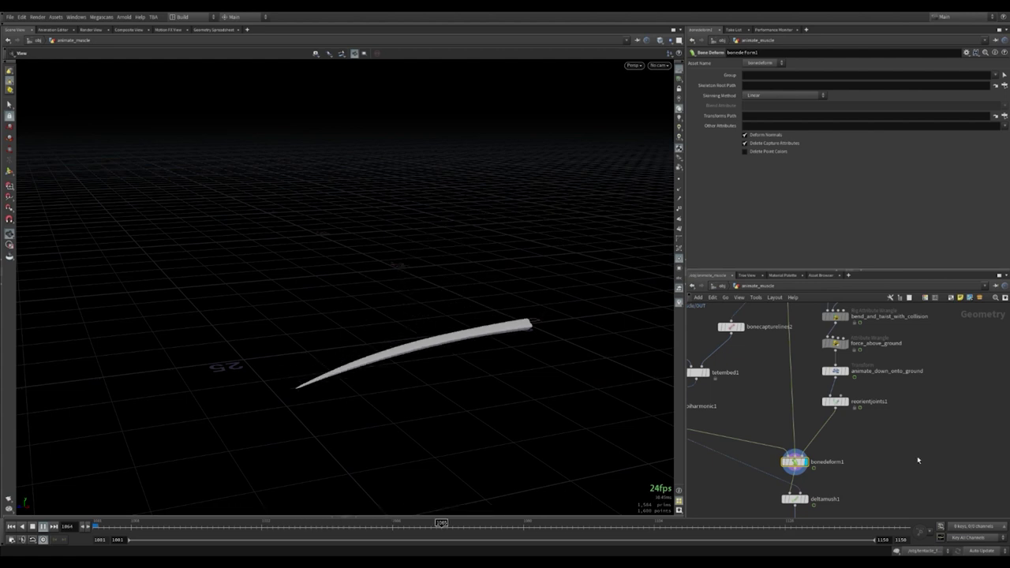
middle_drag(904, 462, 904, 413)
click(804, 454)
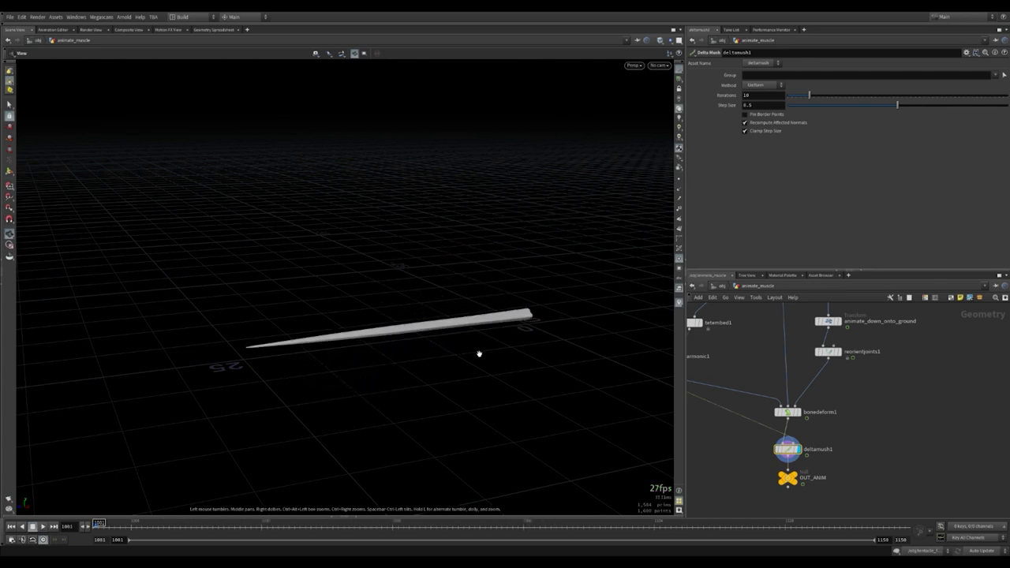
- Go up to /obj and dive into the tentacle_fx object
key(u)
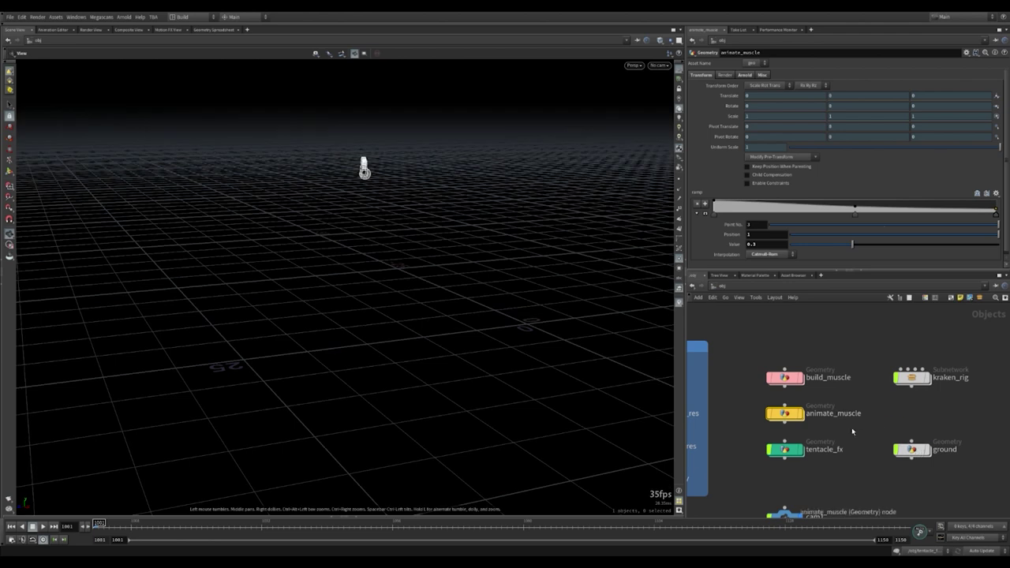
drag(769, 464, 767, 465)
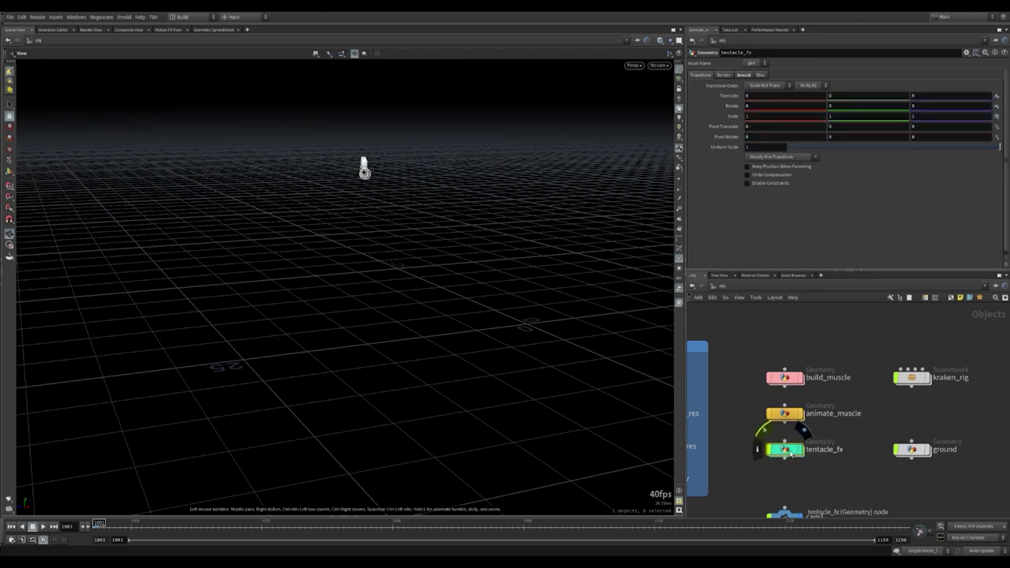
key(Return)
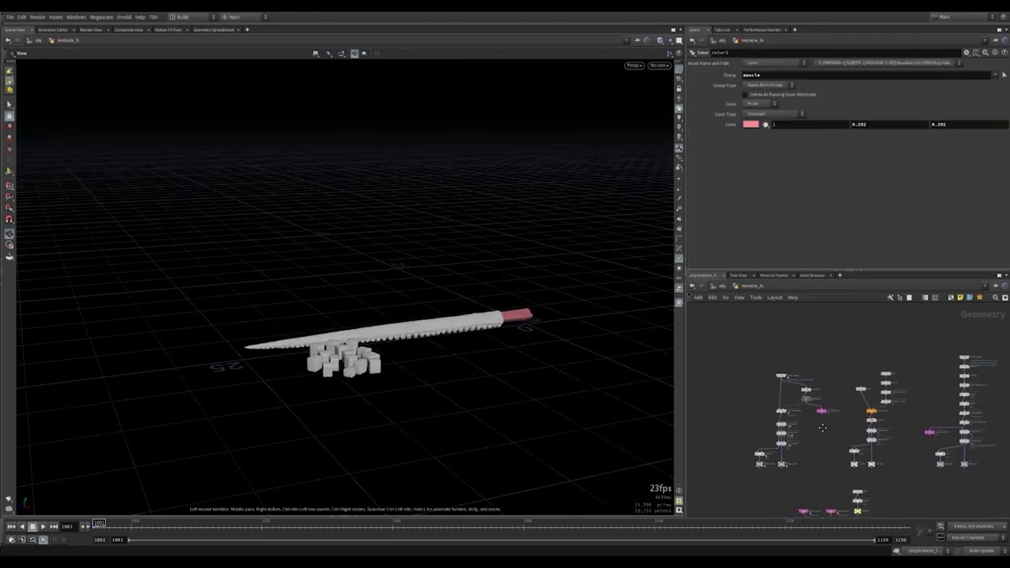
- Select object_merge2's imported OUT_ANIM muscle, play it, return to frame 1001, and orbit around it
scroll(868, 394, up, 3)
click(755, 371)
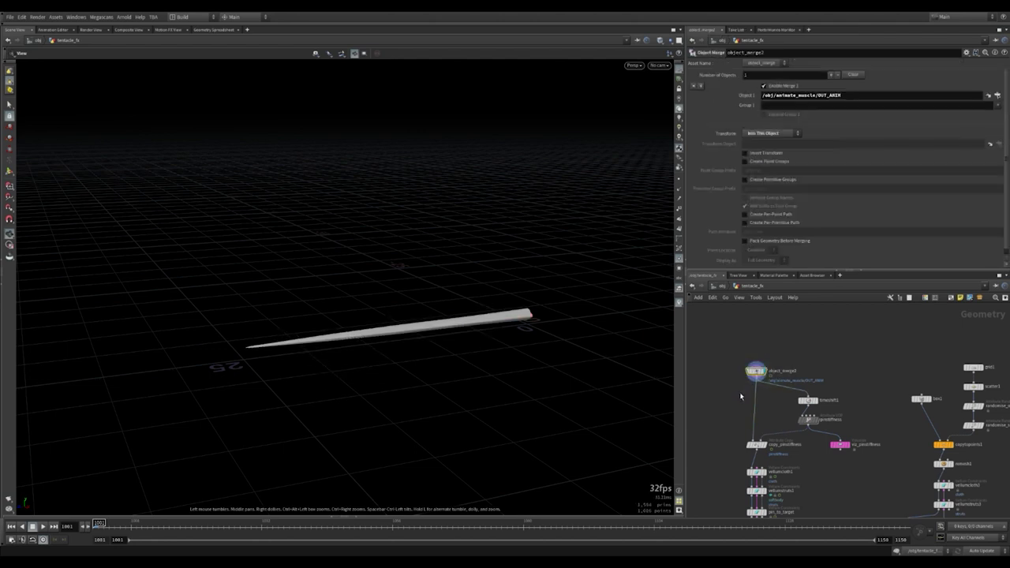
key(Up)
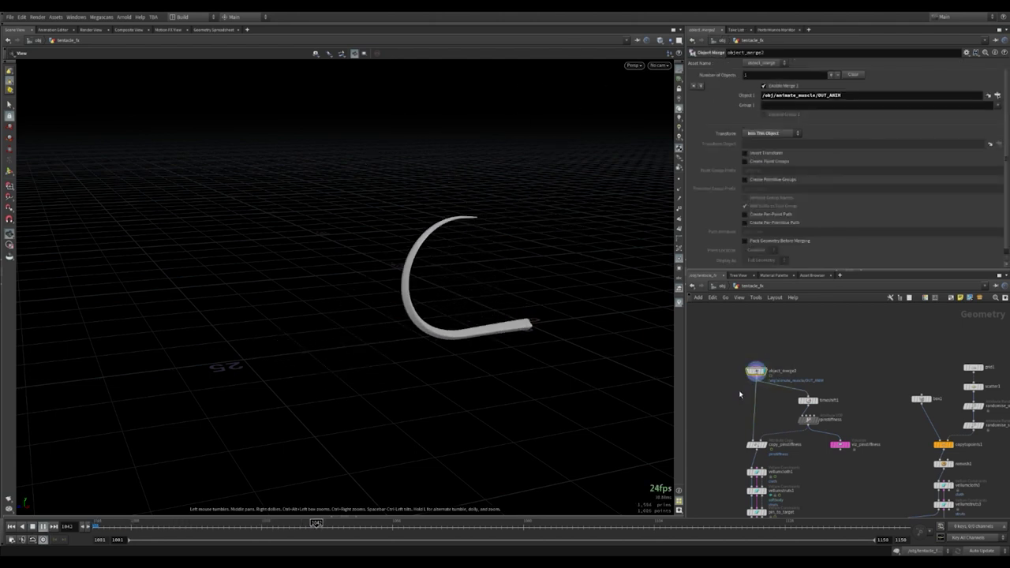
key(ctrl+Up)
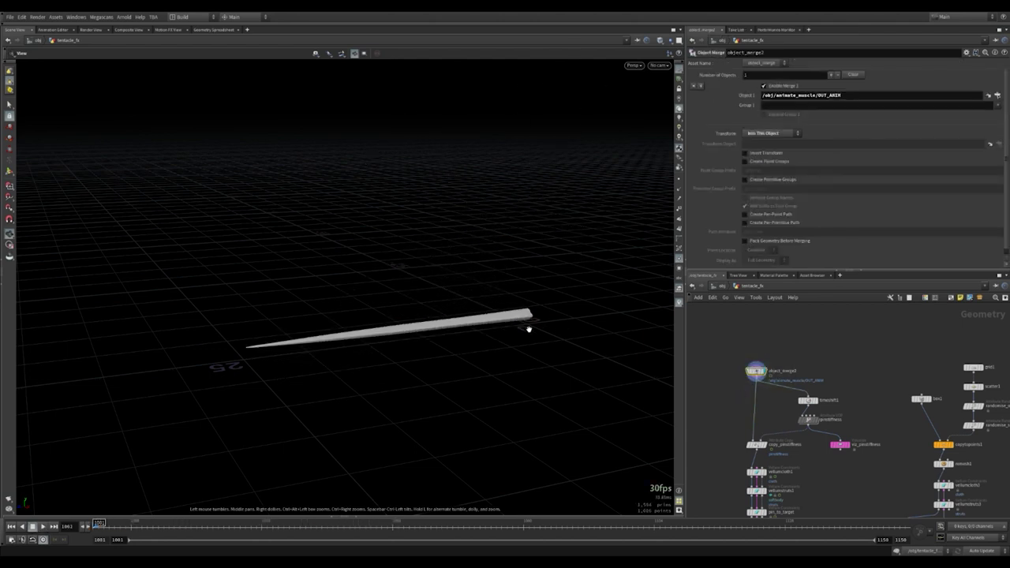
mouse_move(529, 329)
mouse_down()
mouse_move(609, 323)
mouse_move(586, 327)
mouse_up()
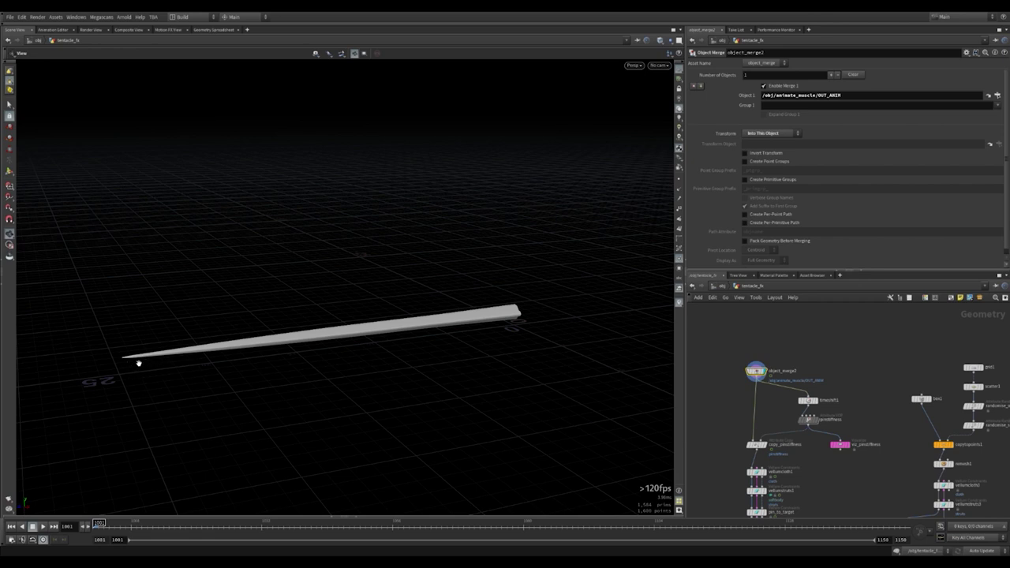
- Display viz_pinstiffness's red-to-yellow gradient and inspect the pinstiffness Attribute VOP ramp
scroll(853, 449, up, 1)
click(853, 451)
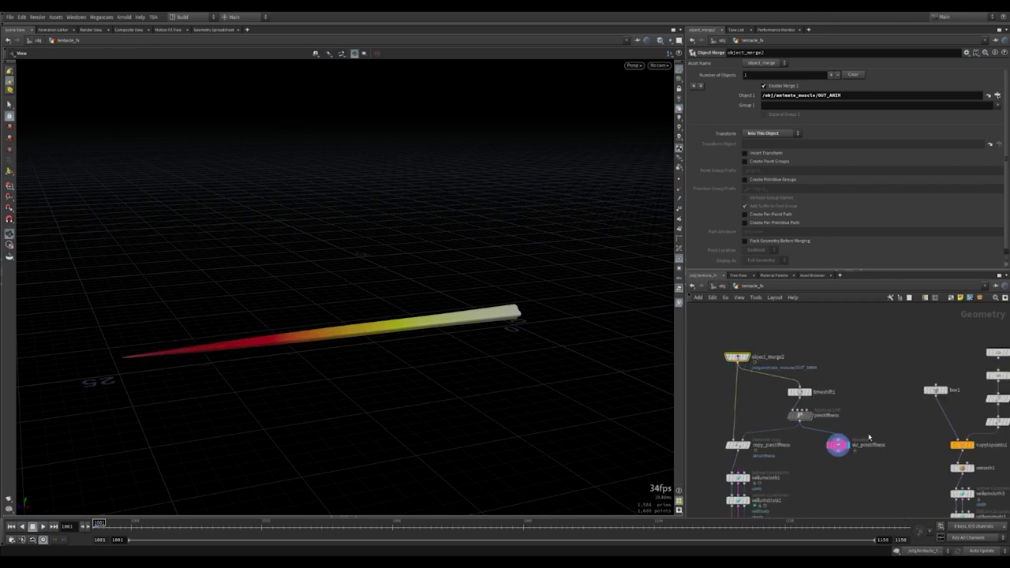
scroll(814, 414, up, 1)
drag(872, 404, 777, 441)
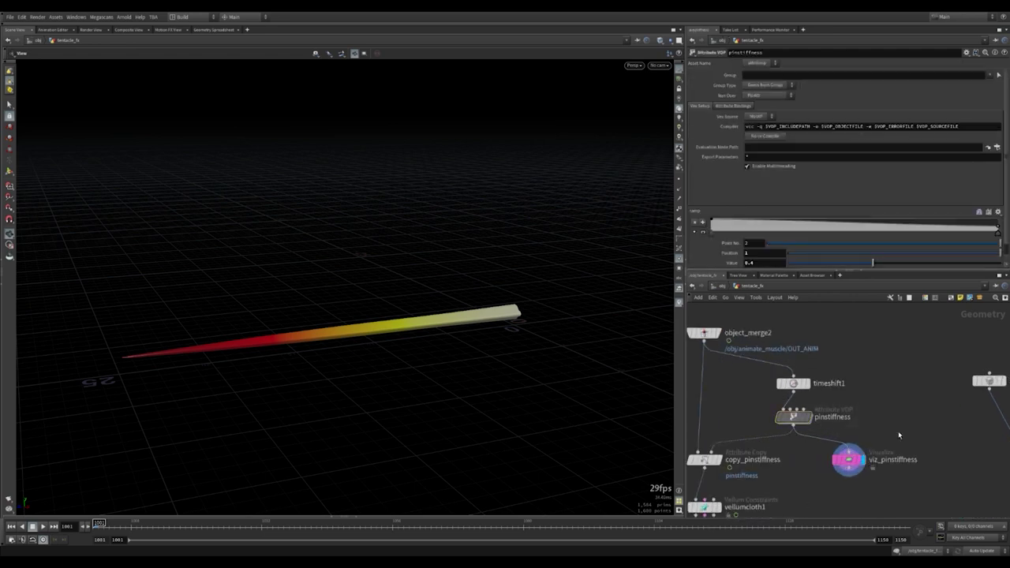
drag(924, 432, 843, 485)
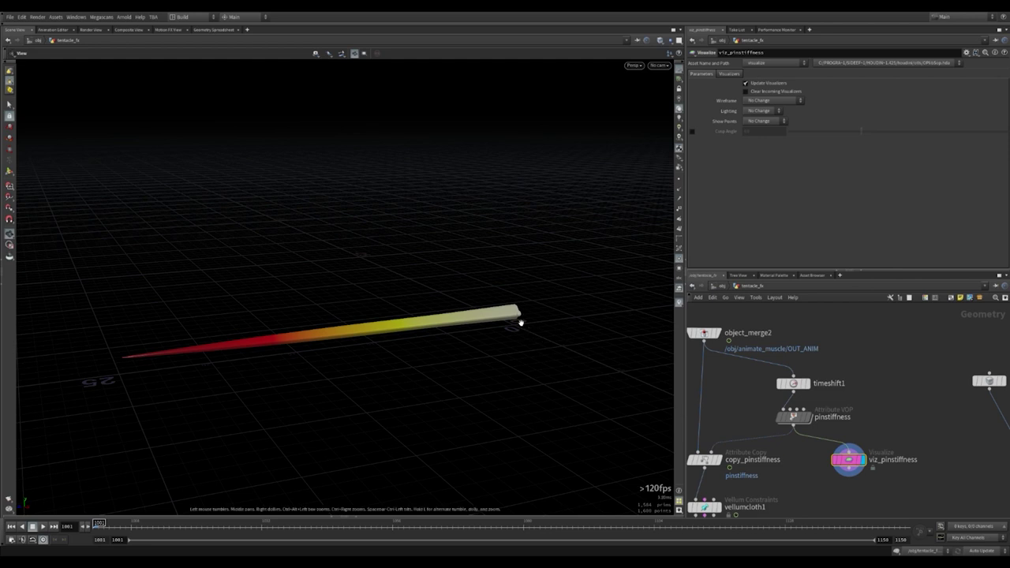
drag(821, 404, 729, 435)
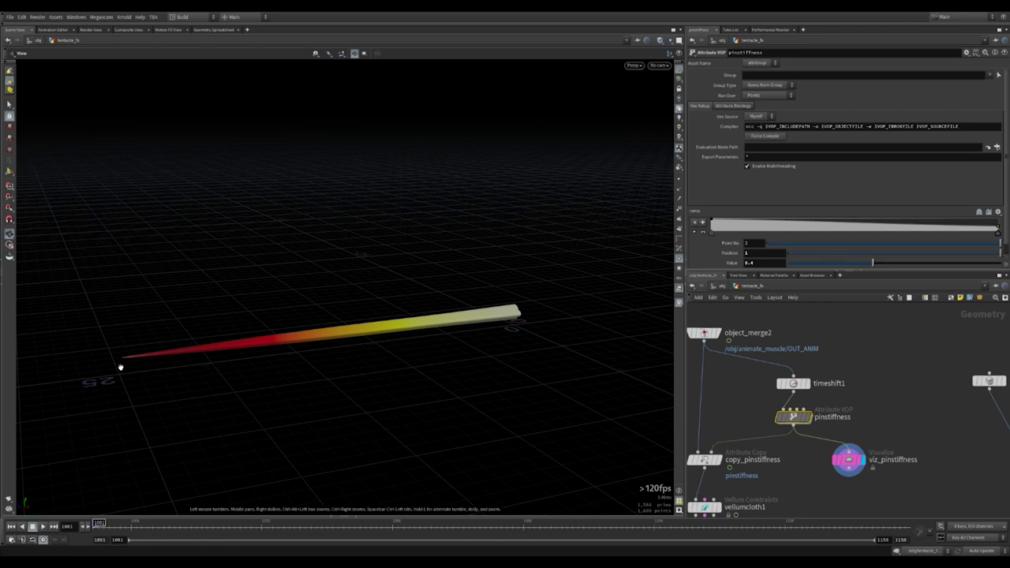
scroll(773, 410, down, 2)
middle_drag(773, 473, 773, 363)
scroll(773, 409, up, 2)
- Display the vellumcloth1 cloth constraints, then the vellumstruts1 internal strut constraints
click(750, 397)
click(736, 401)
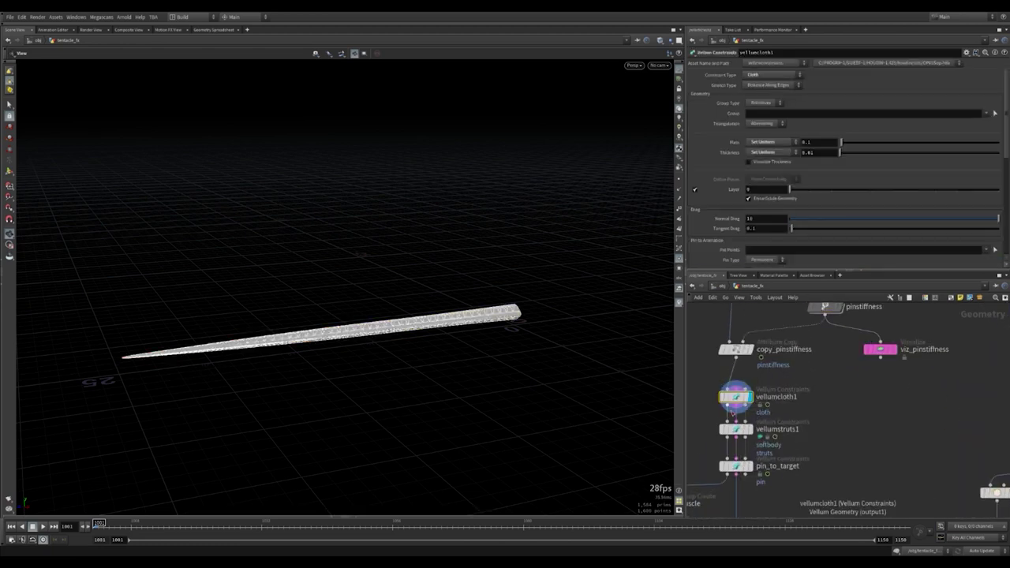
middle_drag(735, 411, 795, 389)
click(807, 409)
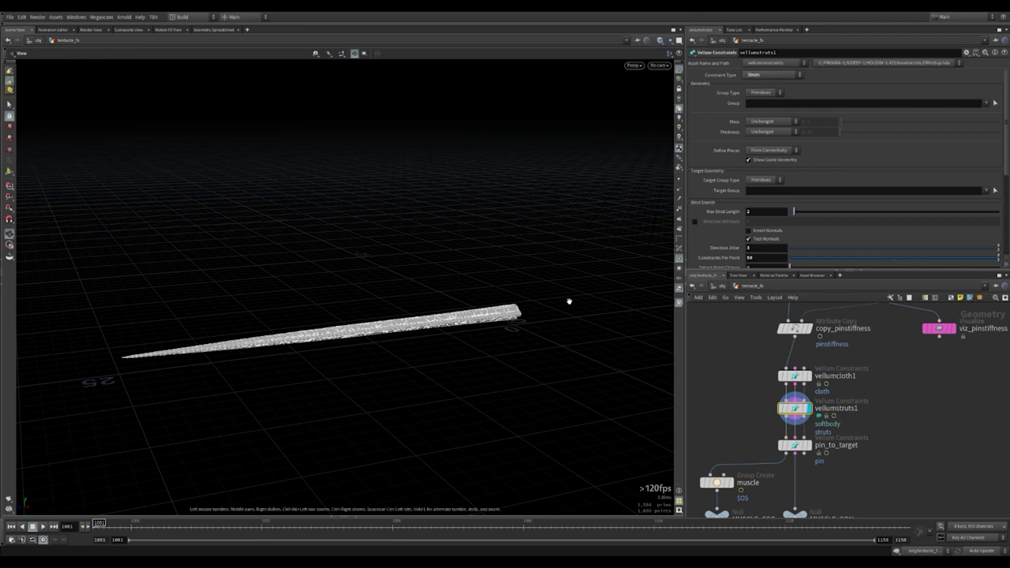
- Orbit in close to the tentacle tip to inspect the struts, then back out
drag(543, 305, 428, 300)
scroll(343, 334, up, 1)
scroll(359, 341, up, 1)
scroll(364, 332, up, 1)
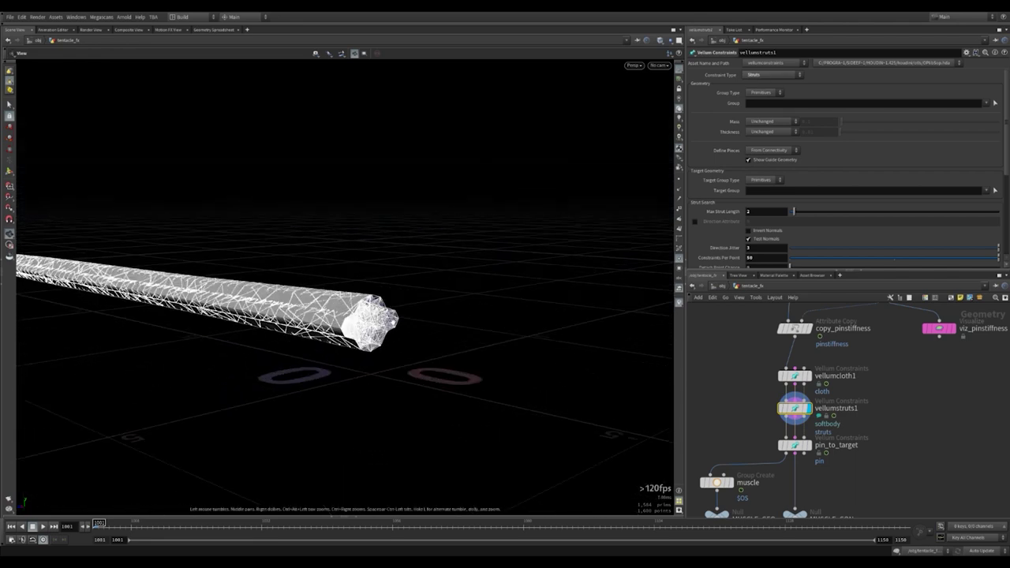
mouse_move(347, 328)
mouse_down()
mouse_move(295, 323)
mouse_move(391, 352)
mouse_move(227, 369)
mouse_move(519, 323)
mouse_move(420, 355)
mouse_move(469, 342)
mouse_up()
scroll(377, 351, down, 1)
scroll(377, 350, down, 1)
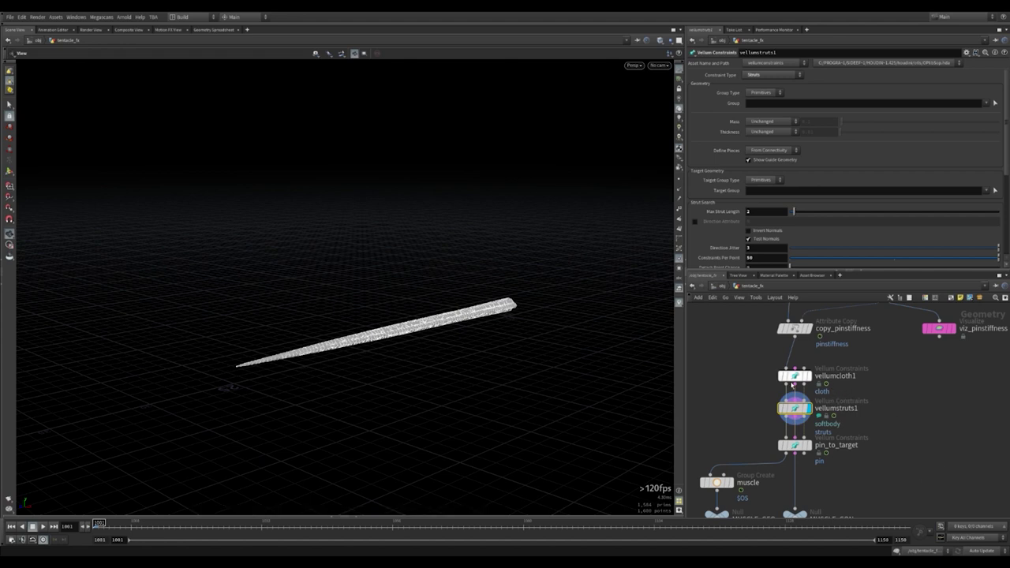
- Display the pin_to_target constraints driven by the pinstiffness attribute
middle_drag(864, 486, 852, 462)
click(793, 421)
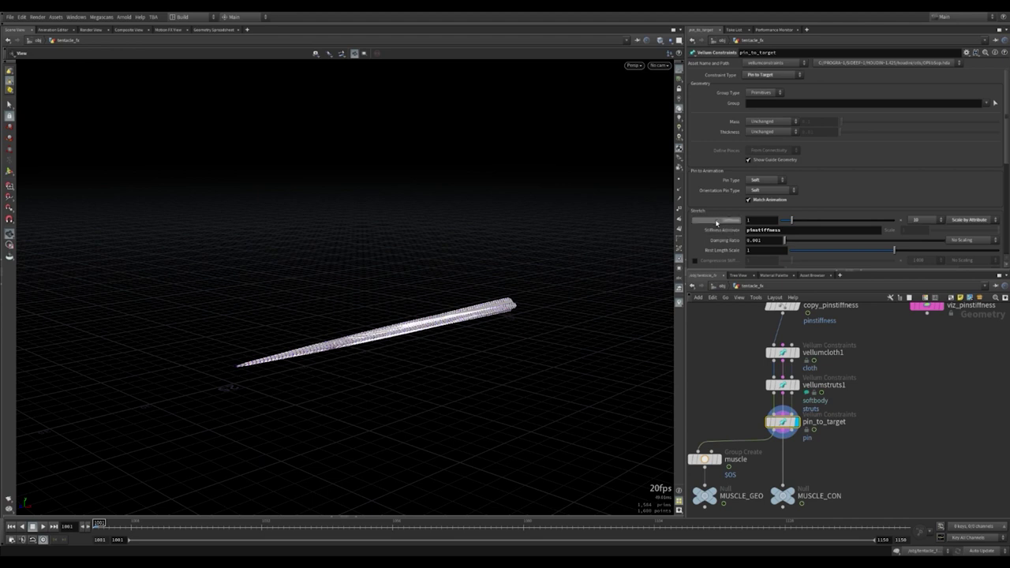
scroll(884, 460, down, 2)
scroll(869, 450, down, 2)
scroll(833, 435, down, 1)
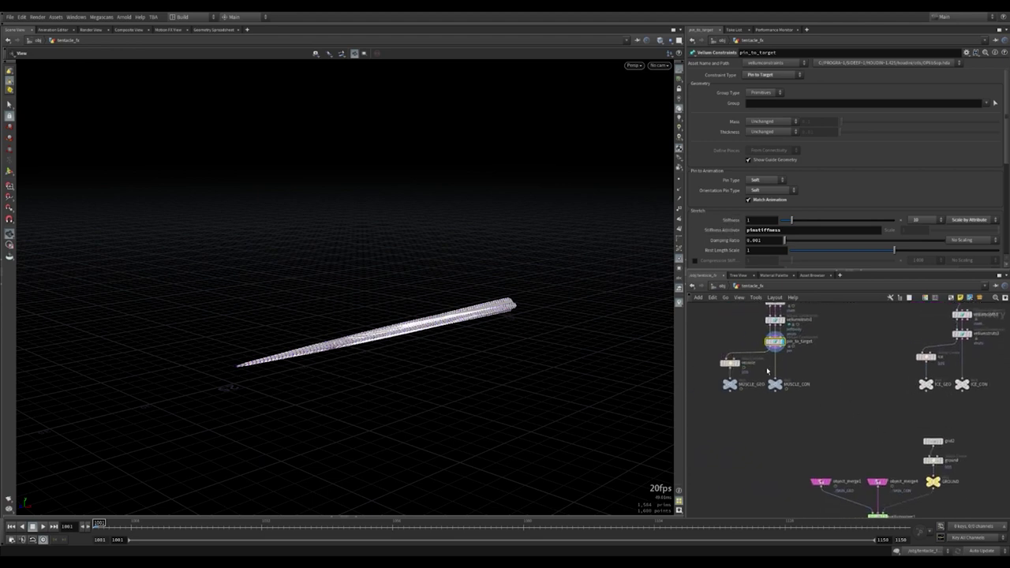
- Select the MUSCLE_GEO and MUSCLE_CON output nodes
scroll(760, 371, up, 3)
middle_drag(760, 371, 813, 403)
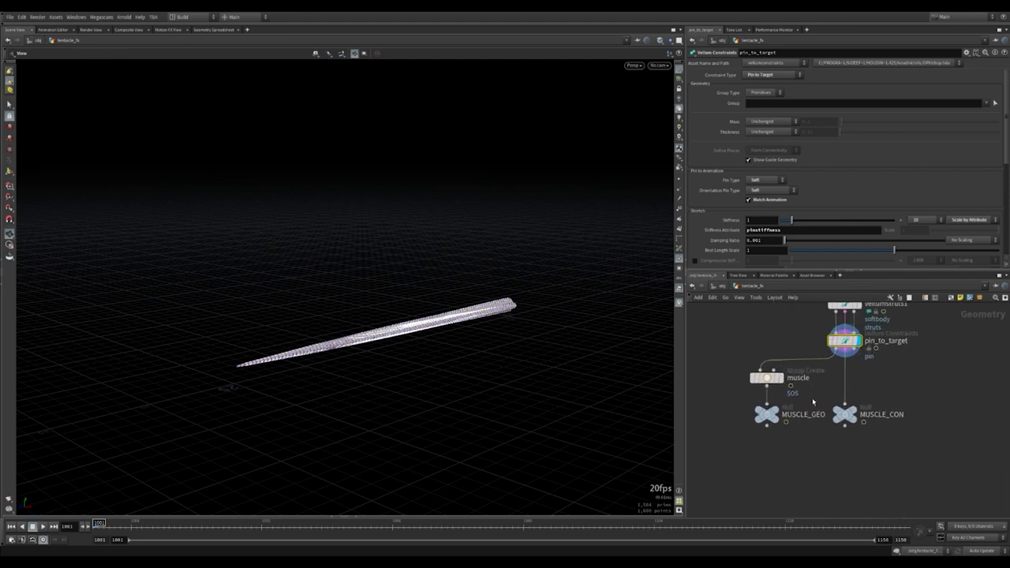
click(766, 411)
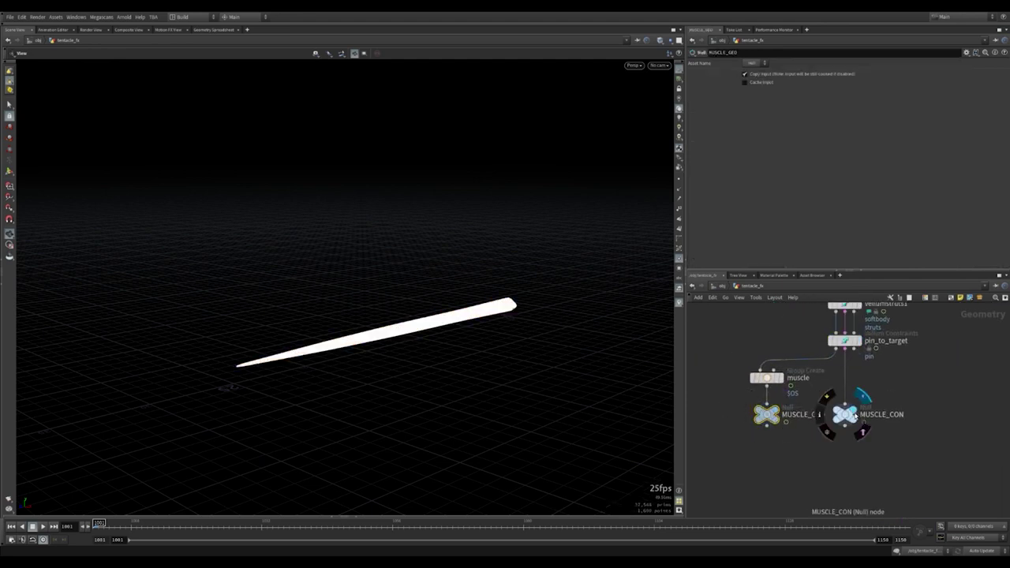
click(854, 419)
- Zoom out to the solver area and select the muscle Group Create node
scroll(856, 426, down, 1)
scroll(860, 431, down, 1)
scroll(862, 435, down, 2)
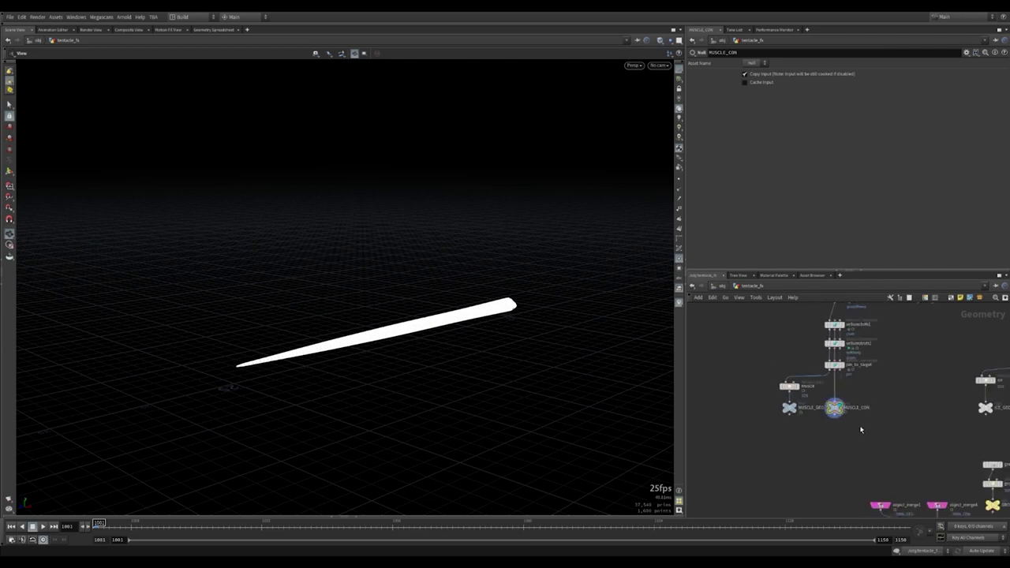
middle_drag(902, 492, 859, 425)
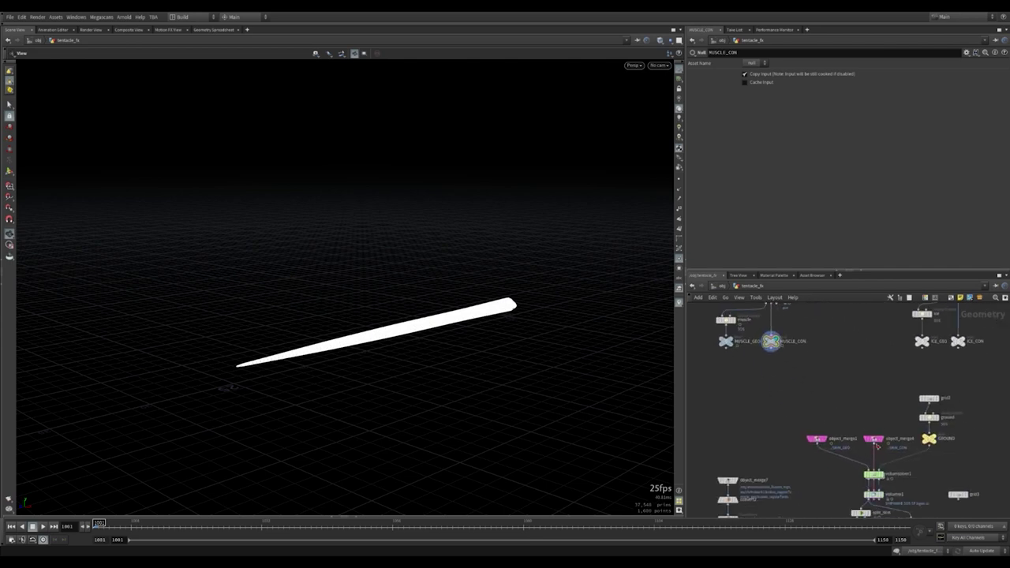
middle_drag(796, 352, 804, 378)
click(733, 346)
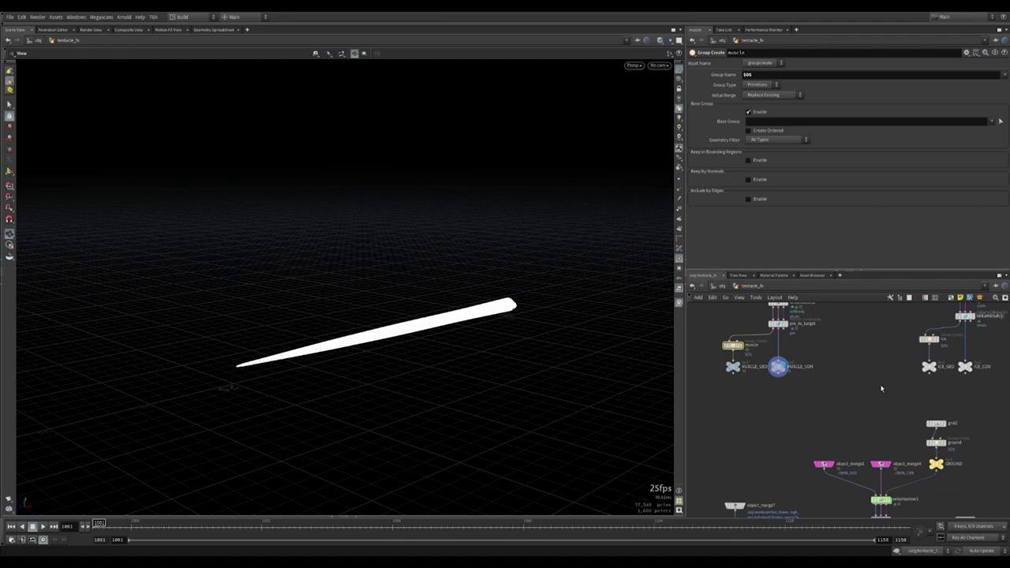
- Select object_merge1 above vellumsolver1 to see its MUSCLE_GEO object path
middle_drag(874, 382, 838, 351)
scroll(790, 399, up, 2)
scroll(764, 406, up, 2)
click(746, 405)
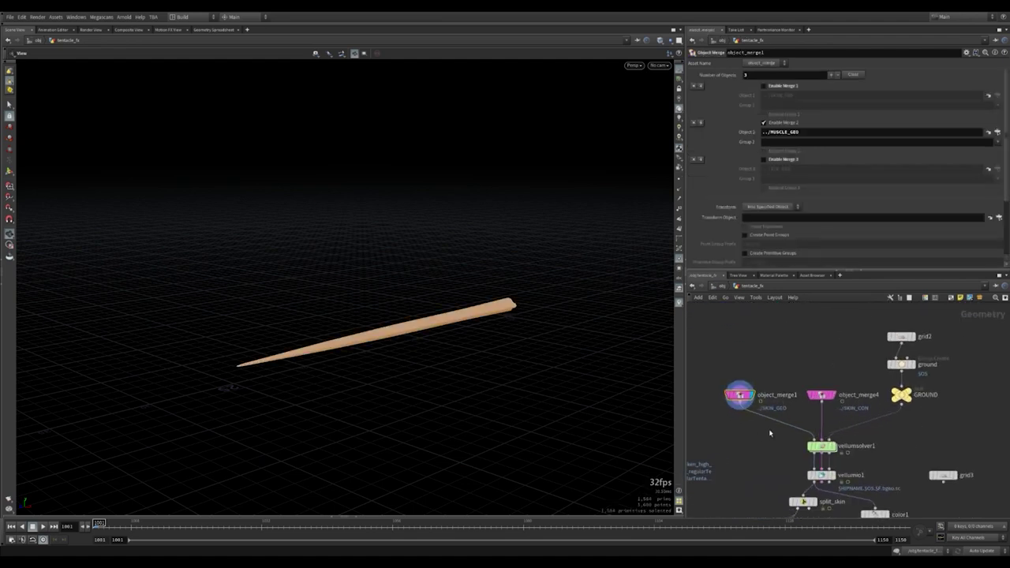
- Pan over MUSCLE_CON, ICE_GEO and the whole tentacle_fx network
scroll(765, 384, down, 2)
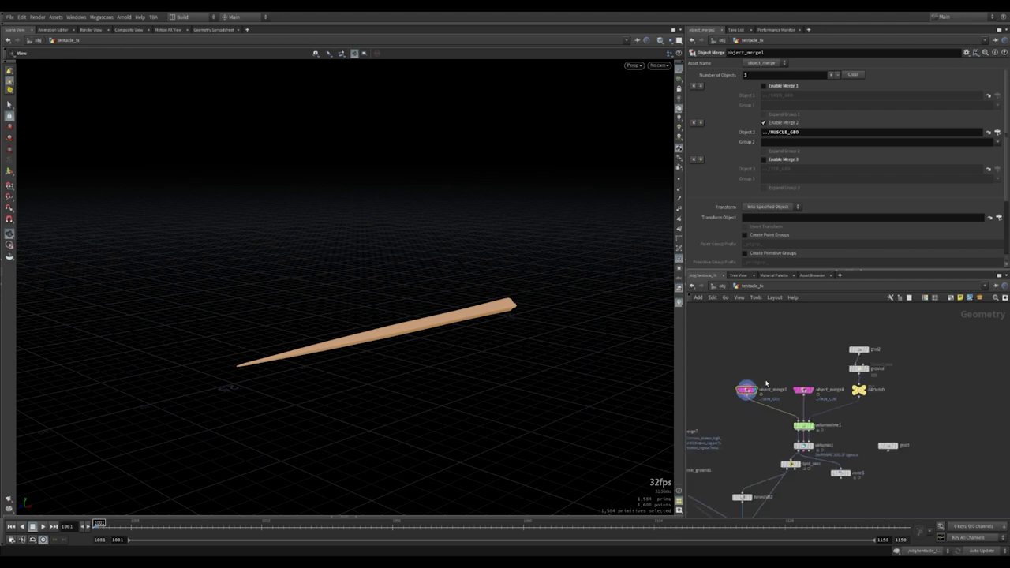
mouse_move(775, 392)
middle_down()
mouse_move(794, 424)
mouse_move(840, 449)
mouse_move(812, 495)
middle_up()
scroll(799, 427, down, 2)
scroll(849, 436, down, 1)
middle_drag(949, 445, 826, 433)
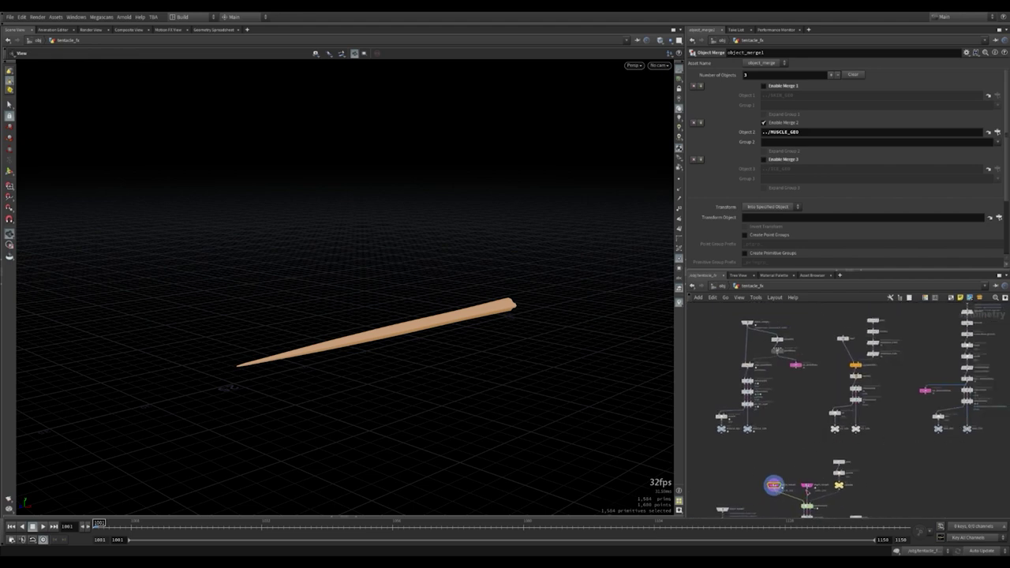
scroll(812, 487, up, 1)
scroll(785, 431, up, 2)
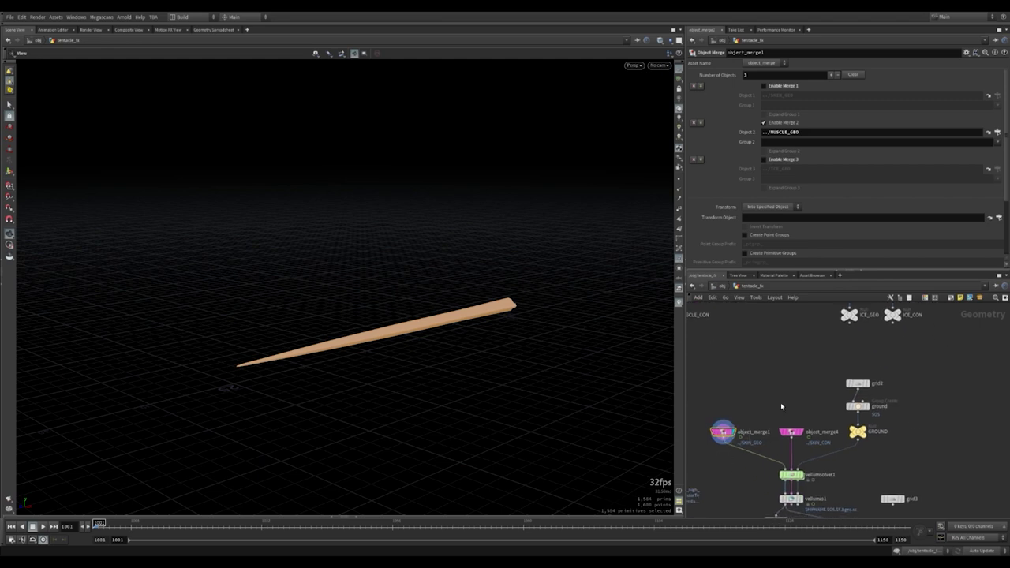
- Display vellumsolver1 and play the tentacle Vellum simulation
click(799, 476)
key(Up)
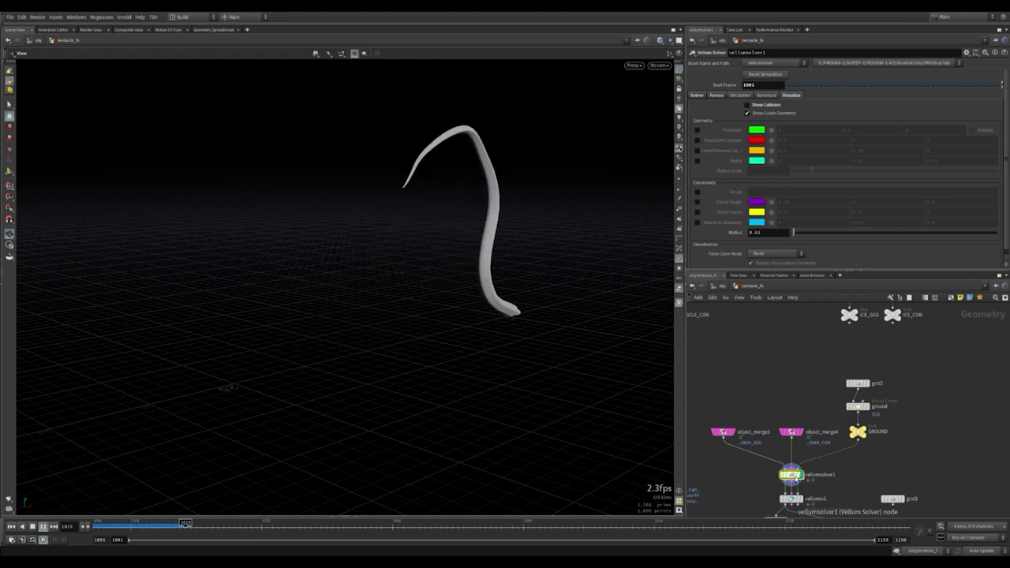
scroll(809, 389, down, 3)
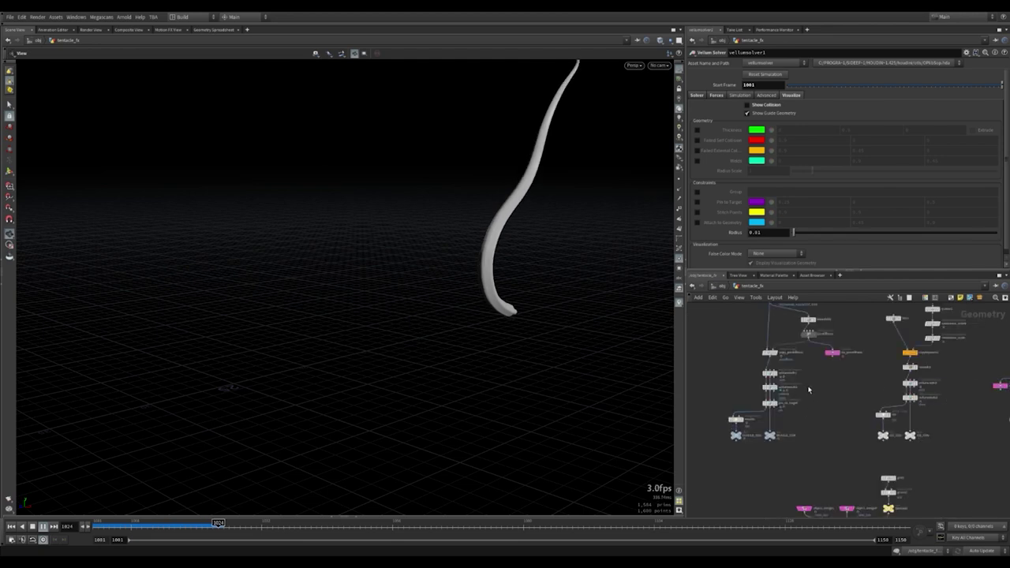
scroll(787, 351, up, 2)
scroll(784, 349, up, 1)
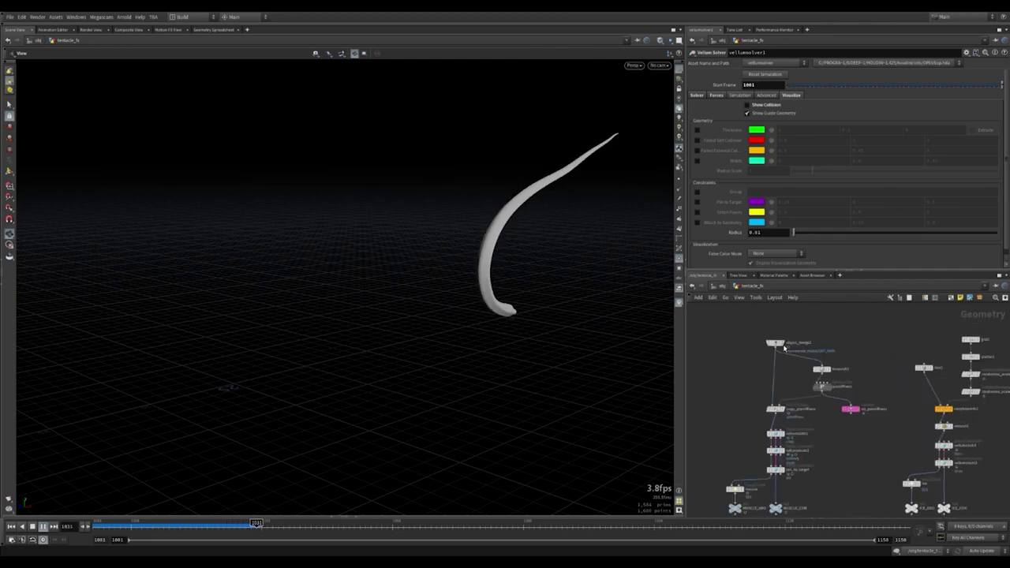
- Template object_merge2 as a wireframe reference, orbit during playback, and rewind to frame 1001
click(782, 348)
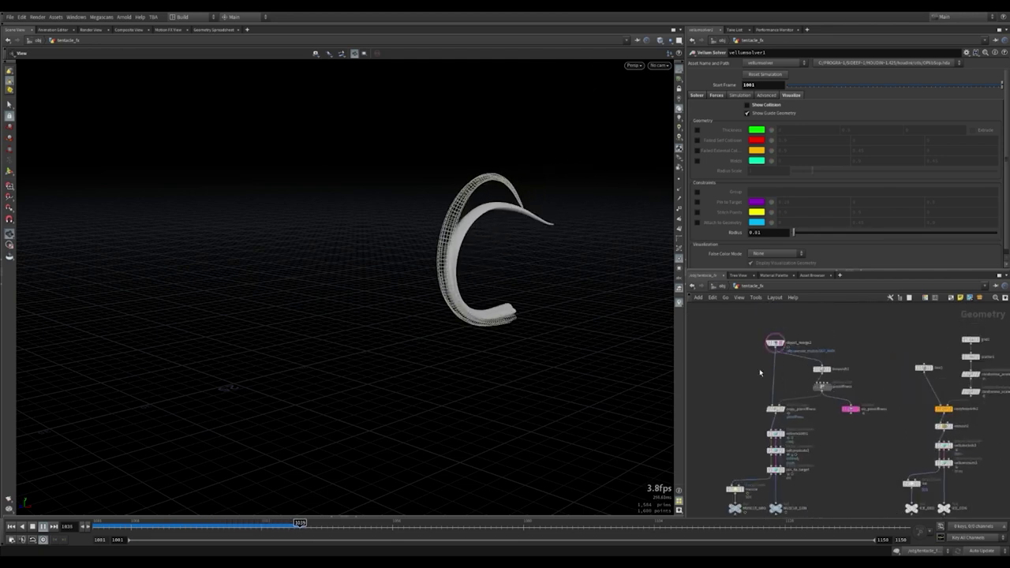
drag(453, 300, 536, 325)
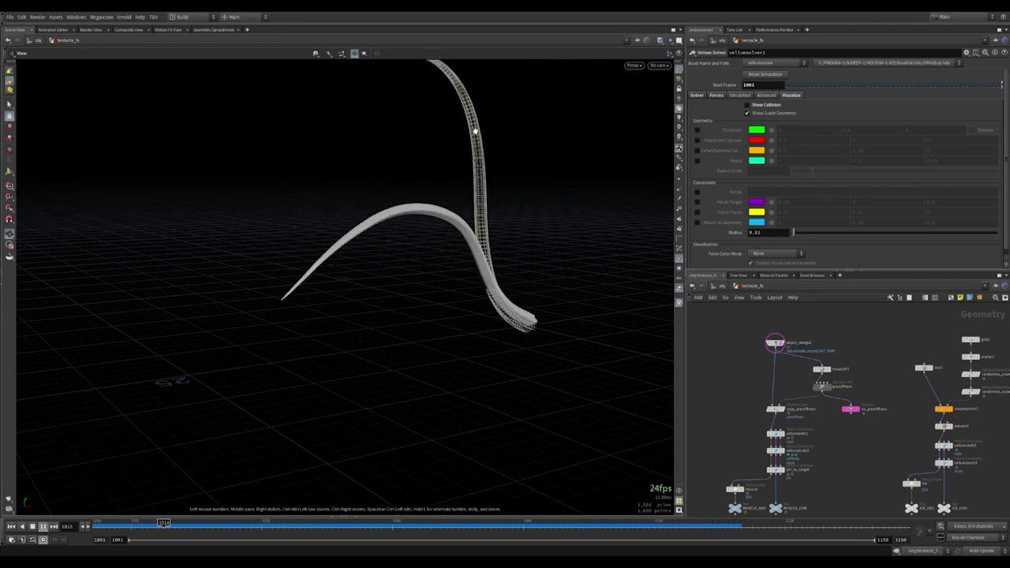
mouse_move(474, 131)
mouse_down()
mouse_move(492, 258)
mouse_move(517, 314)
mouse_up()
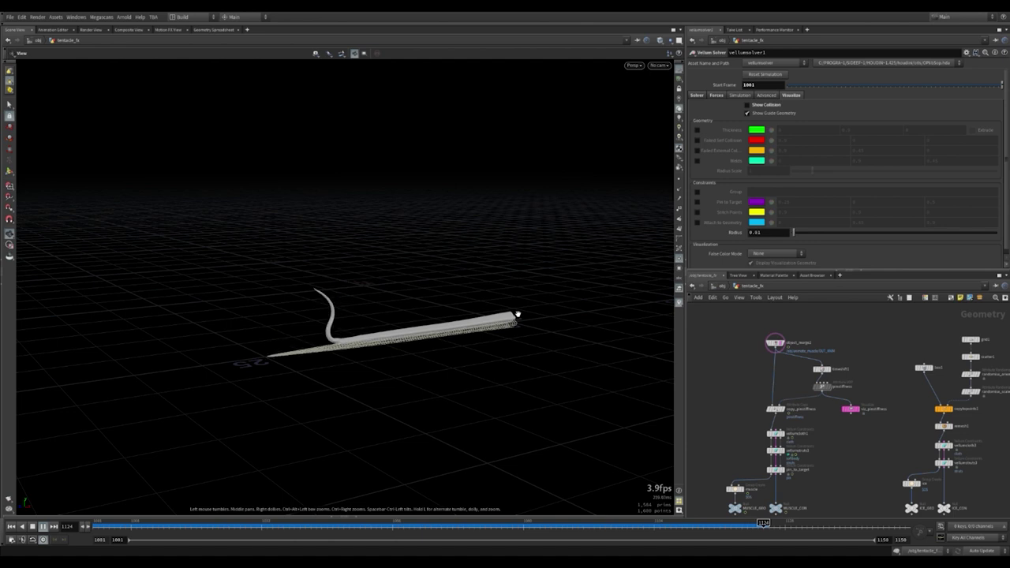
key(ctrl+Up)
- Display the copied ice boxes and inspect their box copying settings
scroll(908, 458, down, 3)
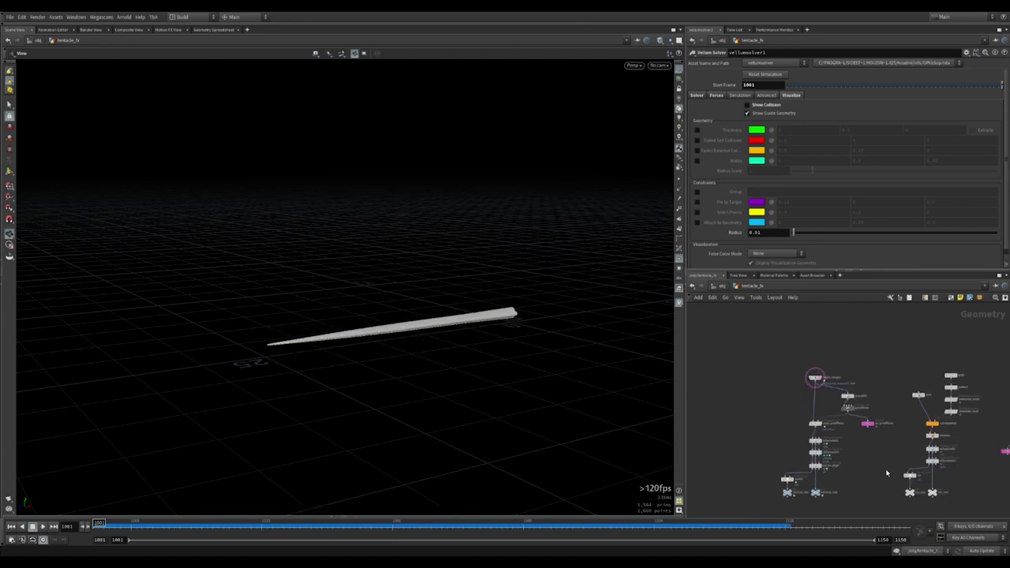
scroll(877, 479, up, 3)
scroll(853, 481, up, 3)
scroll(833, 485, up, 3)
scroll(815, 490, up, 2)
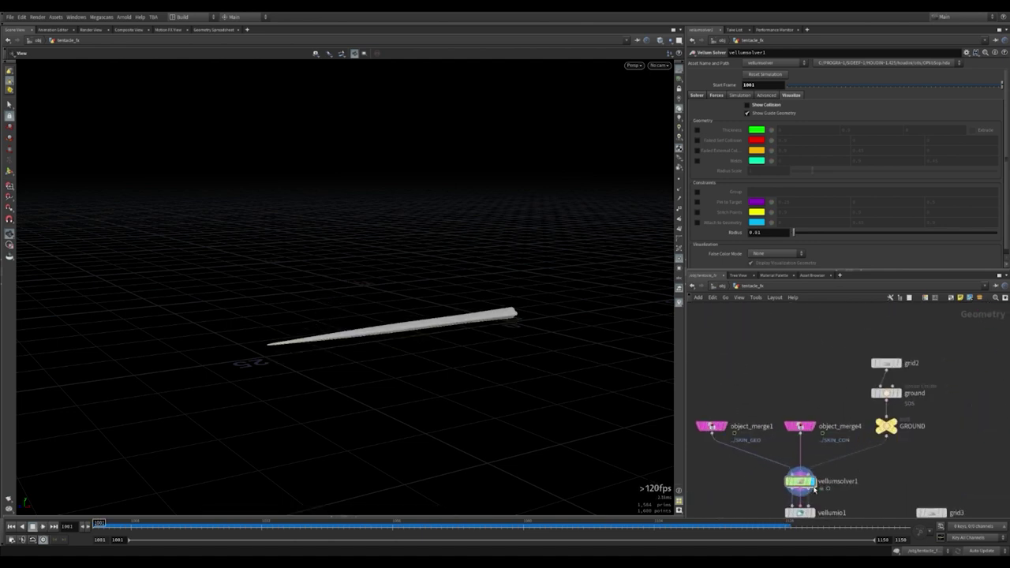
scroll(868, 442, down, 3)
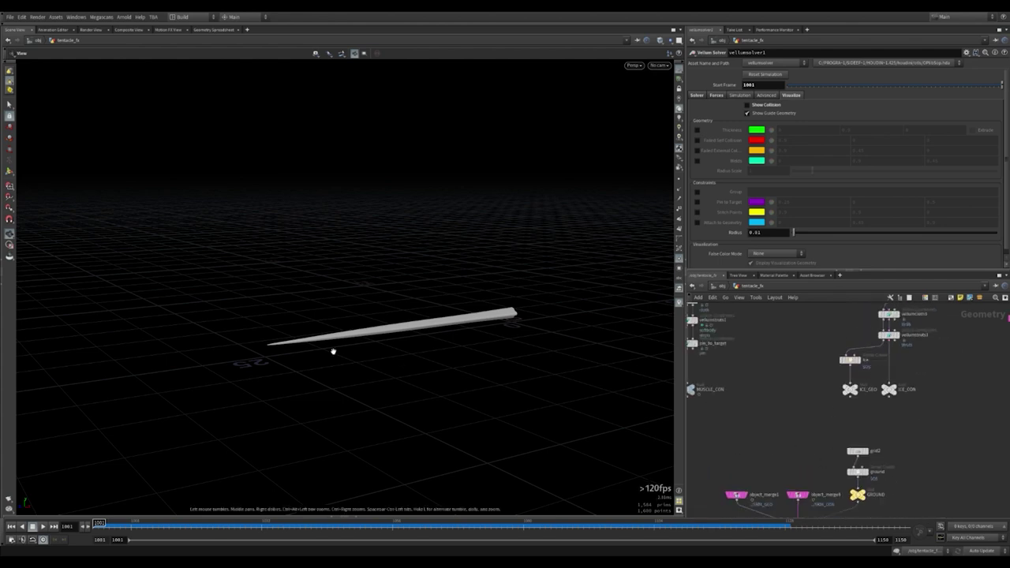
scroll(907, 379, down, 2)
scroll(853, 411, up, 2)
scroll(828, 425, up, 2)
click(828, 424)
click(806, 412)
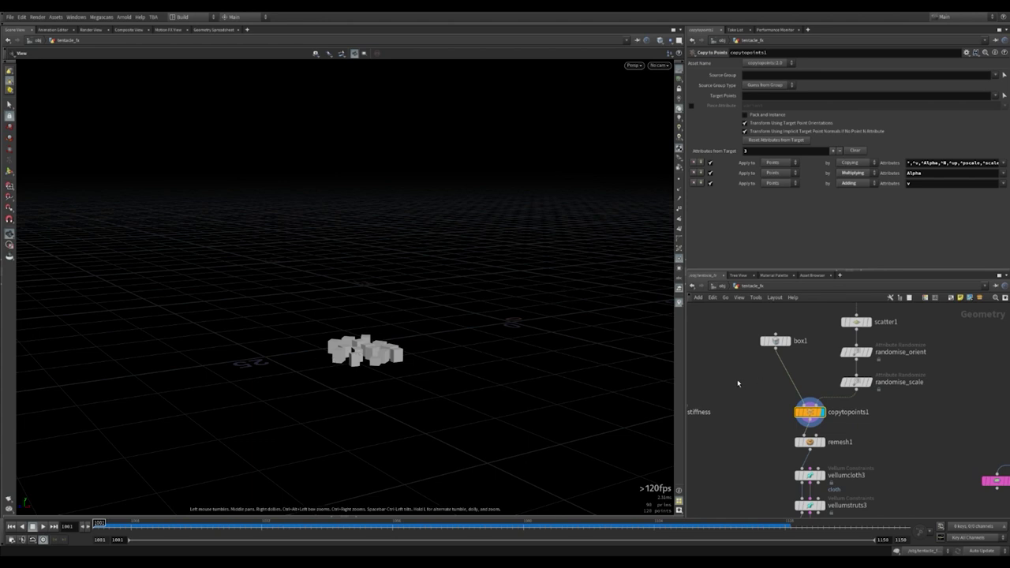
middle_drag(738, 383, 746, 392)
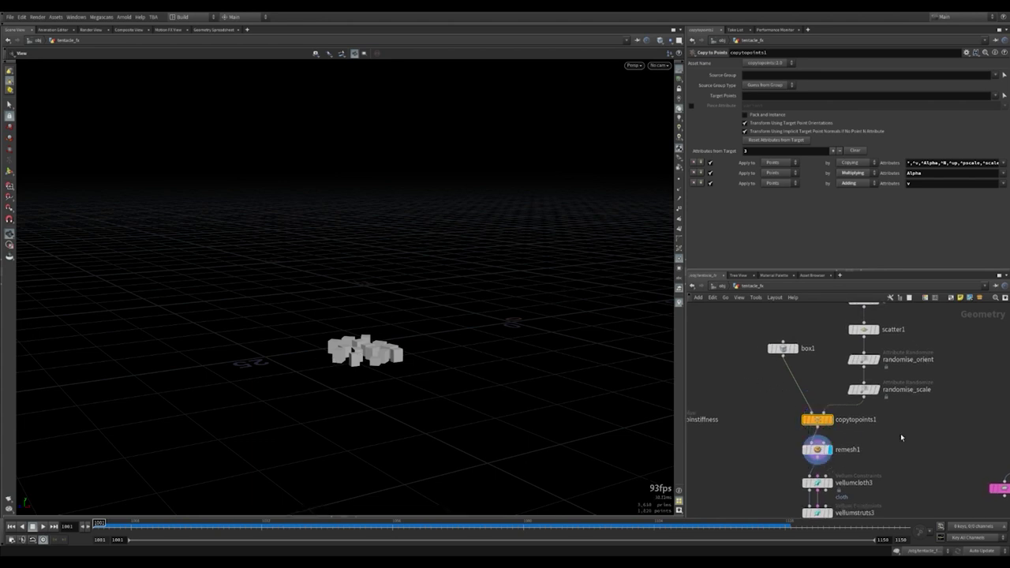
- Inspect the remeshed ice boxes and their cloth and strut constraints, looking down on the cubes
click(818, 449)
scroll(473, 355, up, 3)
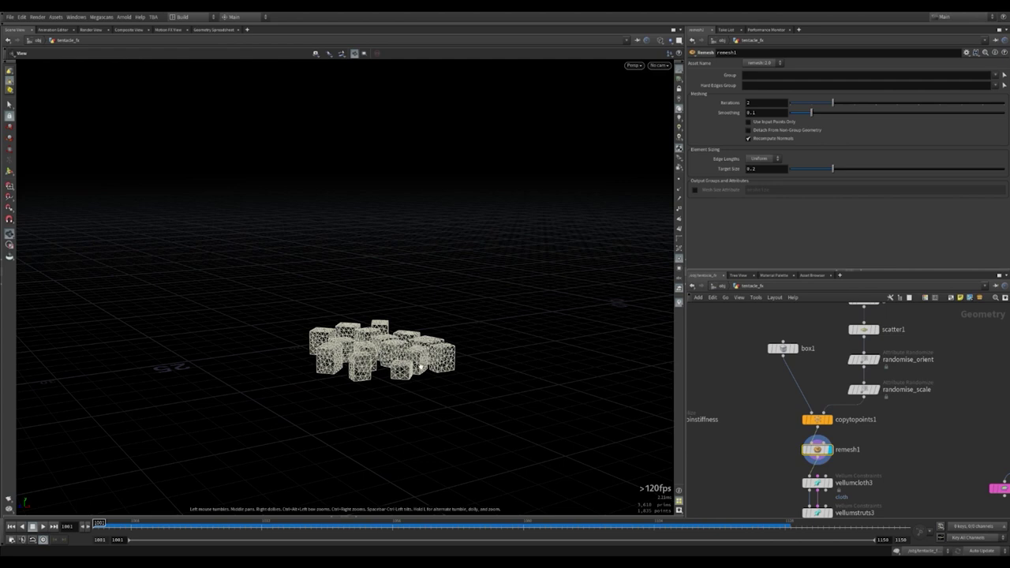
middle_drag(840, 494, 840, 439)
scroll(840, 439, up, 1)
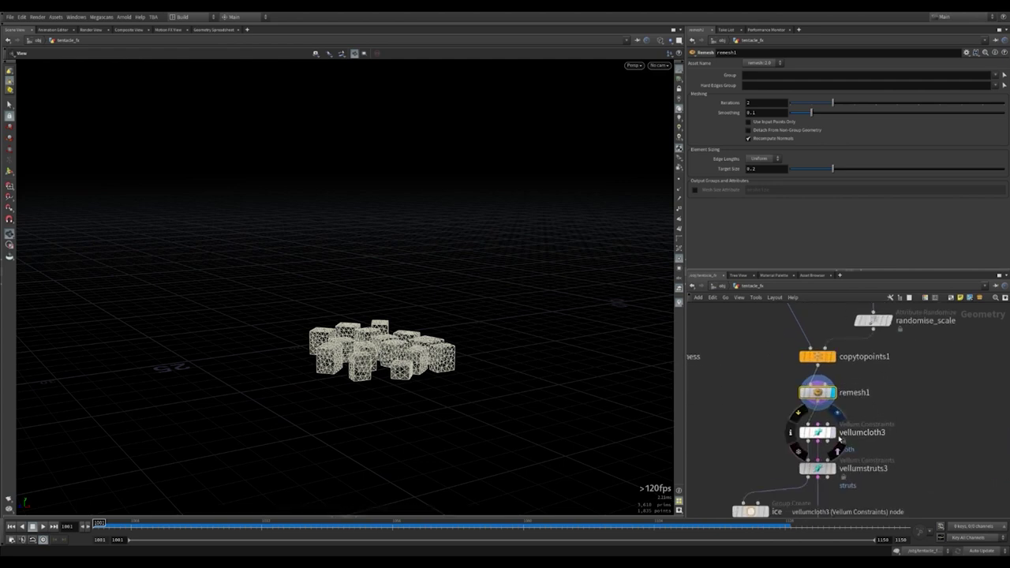
click(837, 436)
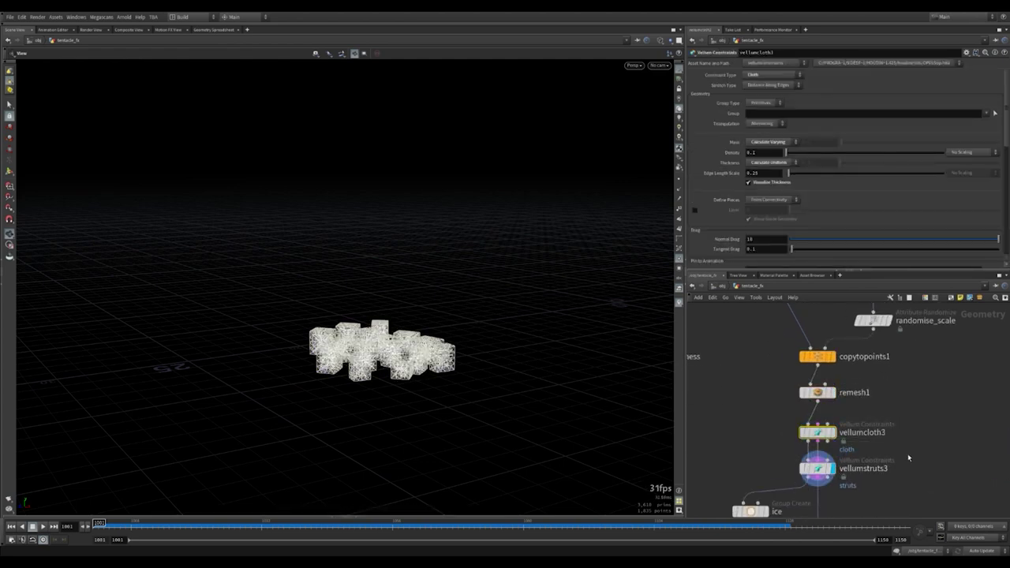
click(818, 469)
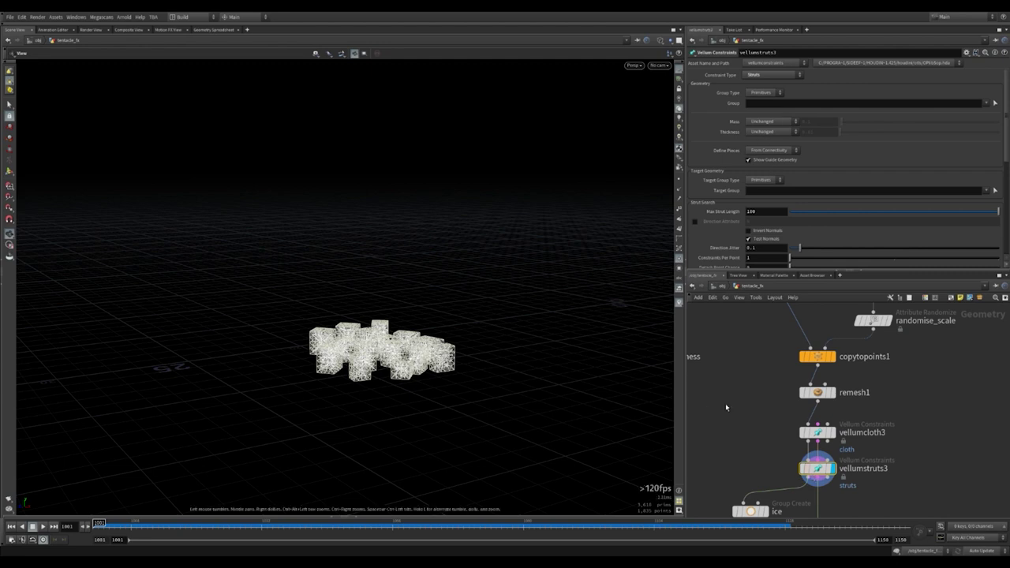
scroll(461, 367, up, 2)
scroll(461, 367, up, 2)
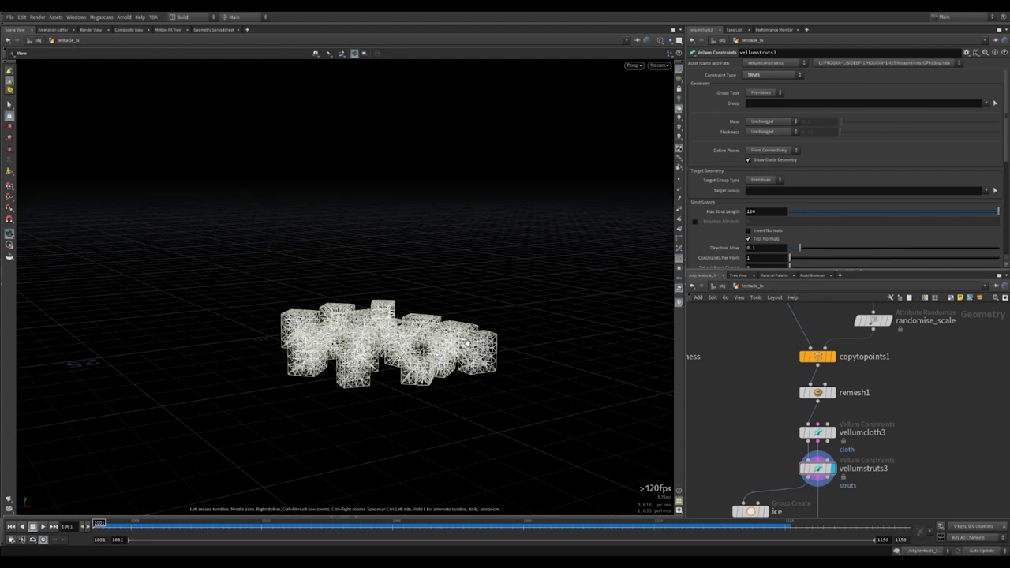
drag(474, 376, 509, 368)
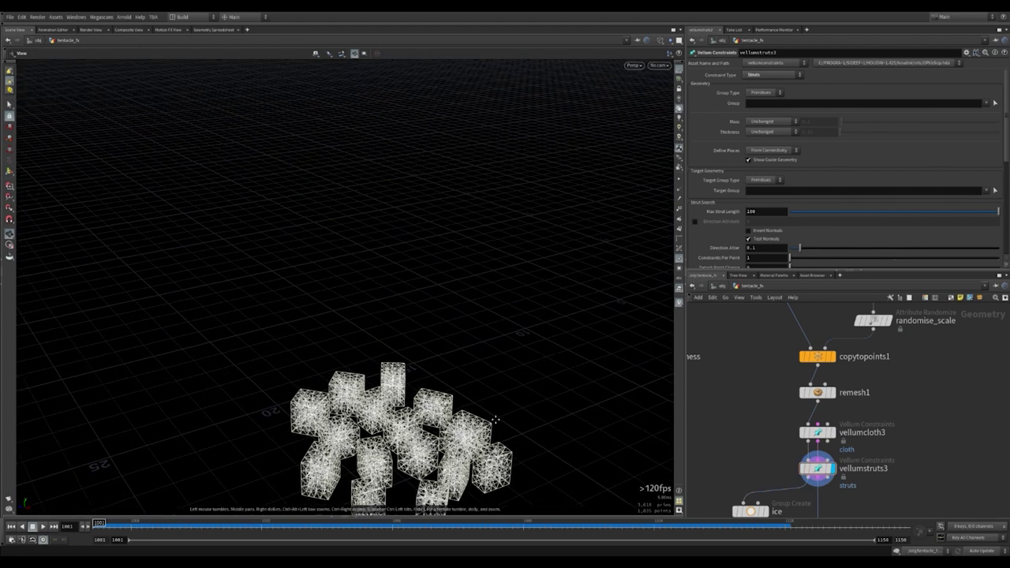
scroll(744, 423, down, 2)
- Inspect the ICE_GEO and ICE_CON outputs and the ice group settings
middle_drag(782, 506, 844, 427)
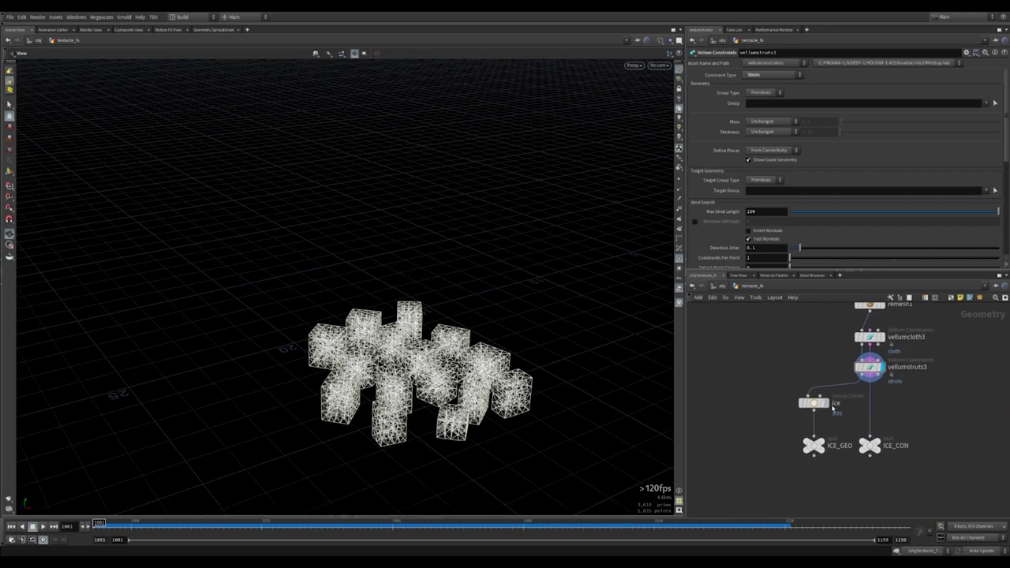
click(814, 446)
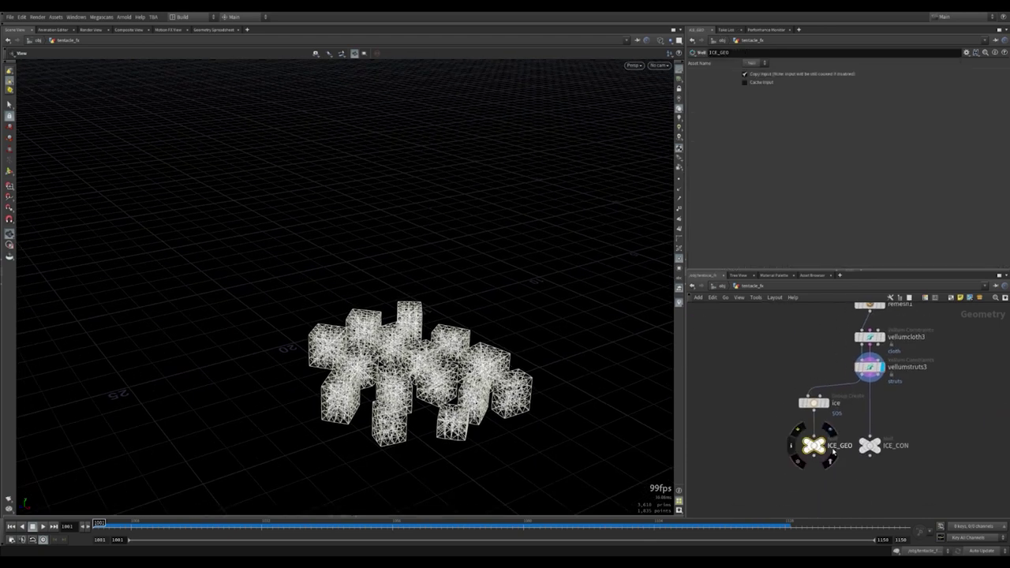
click(870, 446)
click(811, 406)
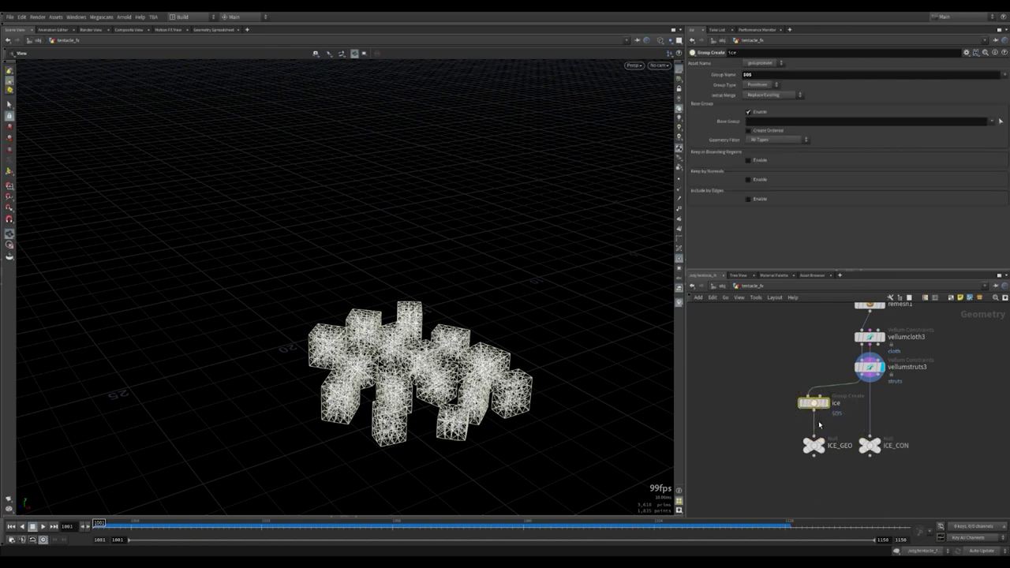
scroll(812, 424, down, 5)
scroll(811, 444, up, 5)
scroll(811, 444, up, 2)
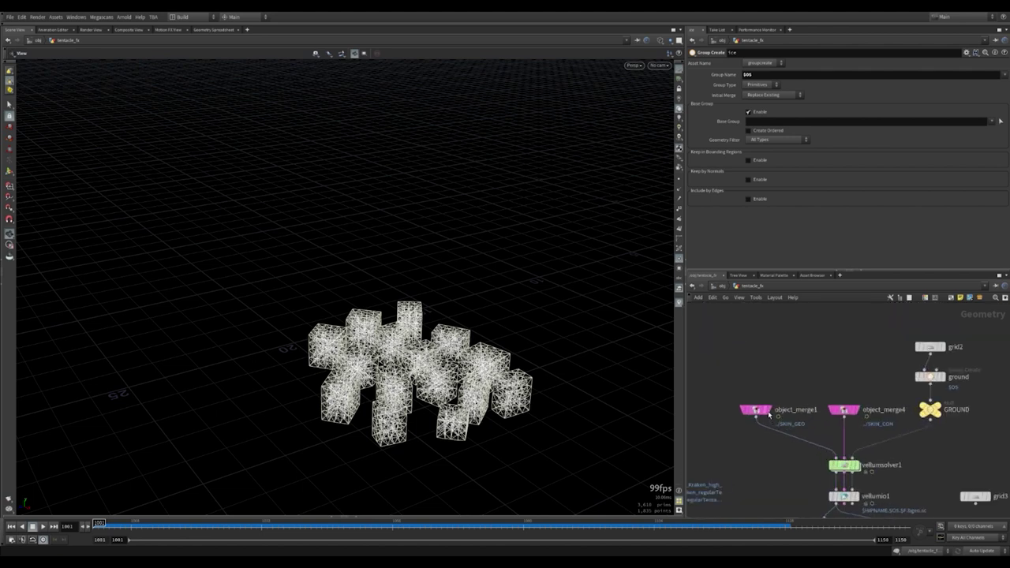
- Enable Merge 3 with ../ICE_GEO on object_merge1, check object_merge4, and dive into vellumsolver1
click(771, 403)
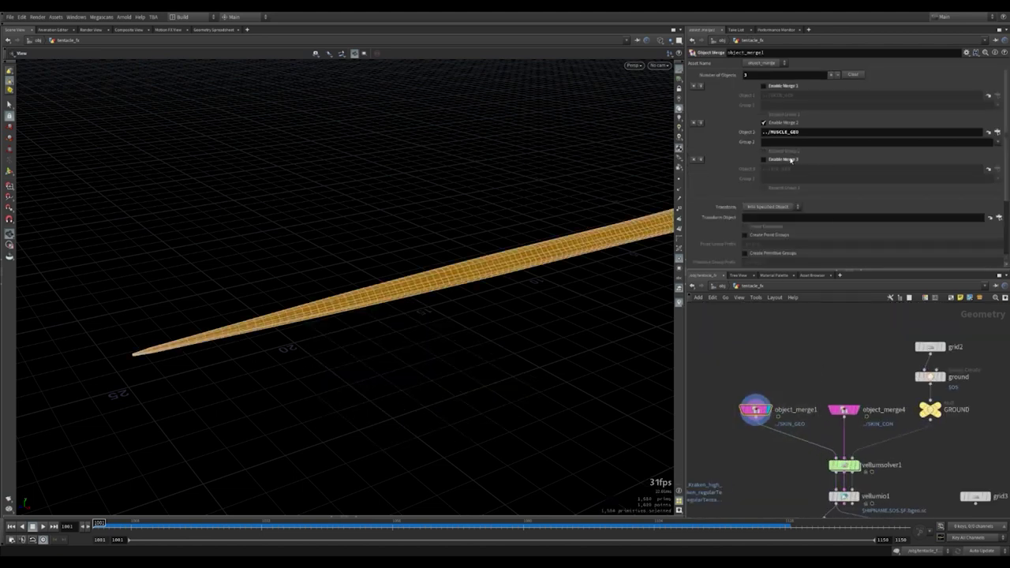
click(783, 161)
click(844, 409)
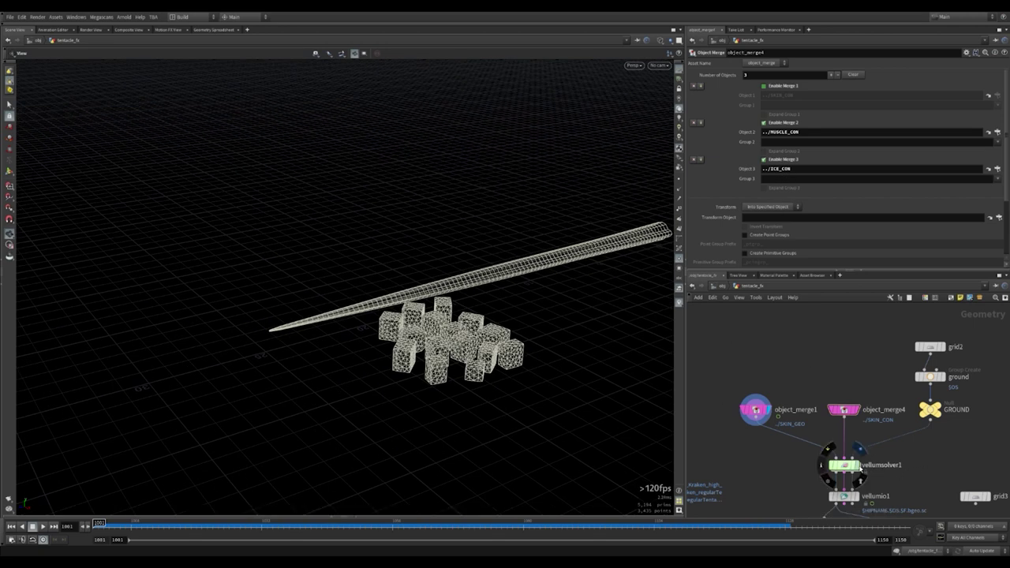
double_click(859, 468)
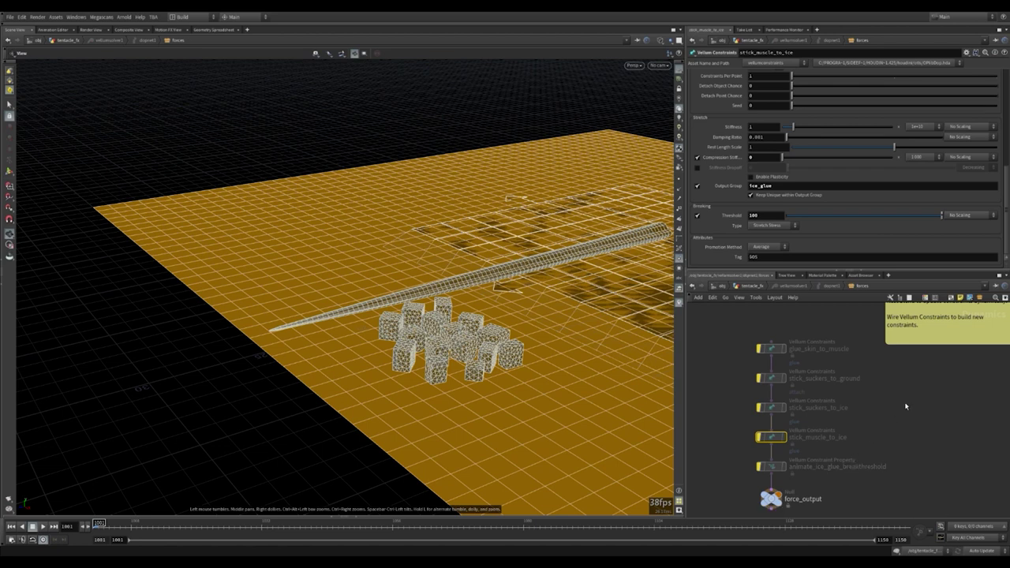
- Review the stick_muscle_to_ice muscle and ice target group fields
scroll(888, 447, up, 2)
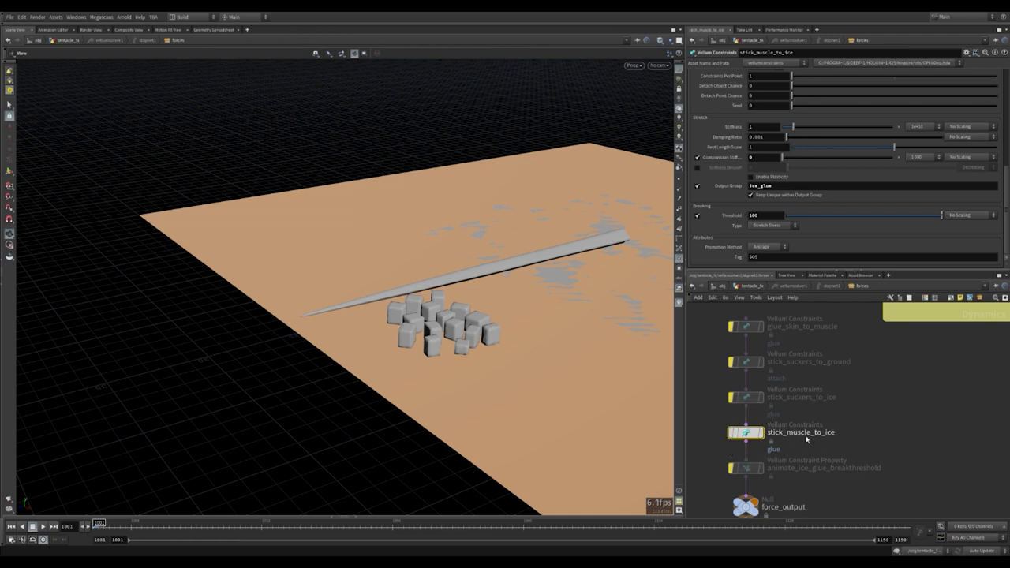
scroll(774, 200, up, 5)
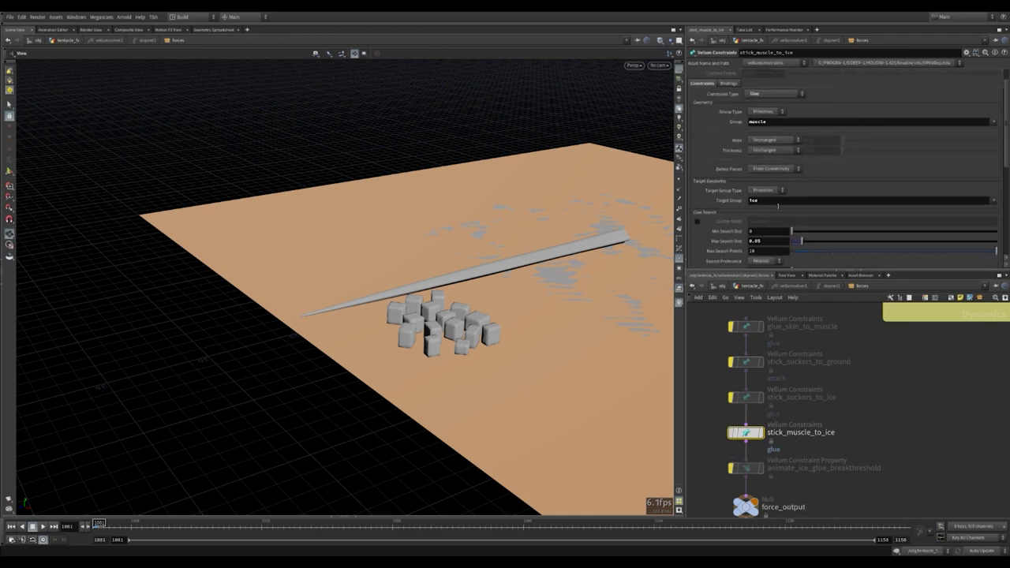
scroll(774, 199, up, 1)
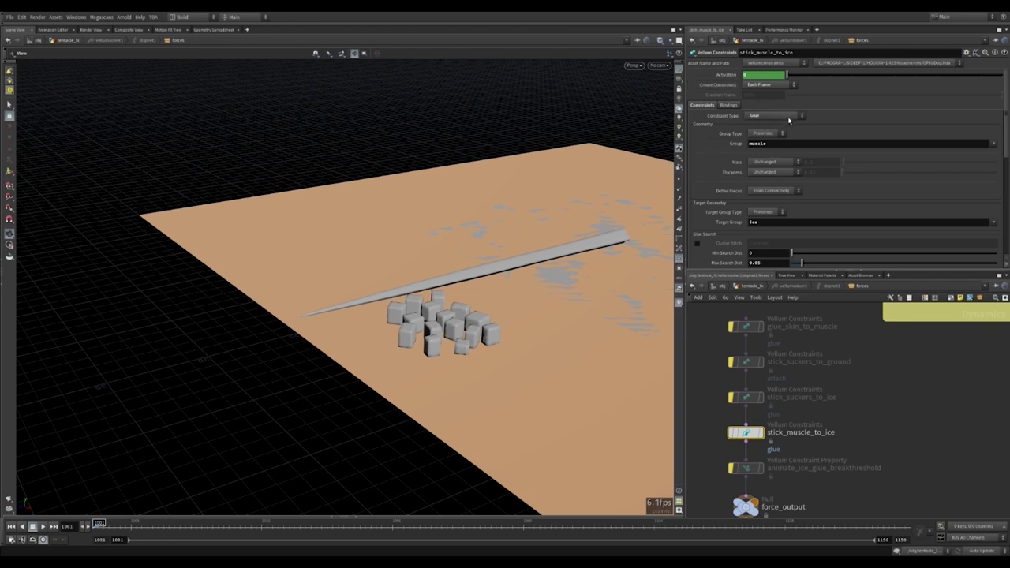
click(752, 147)
key(Tab)
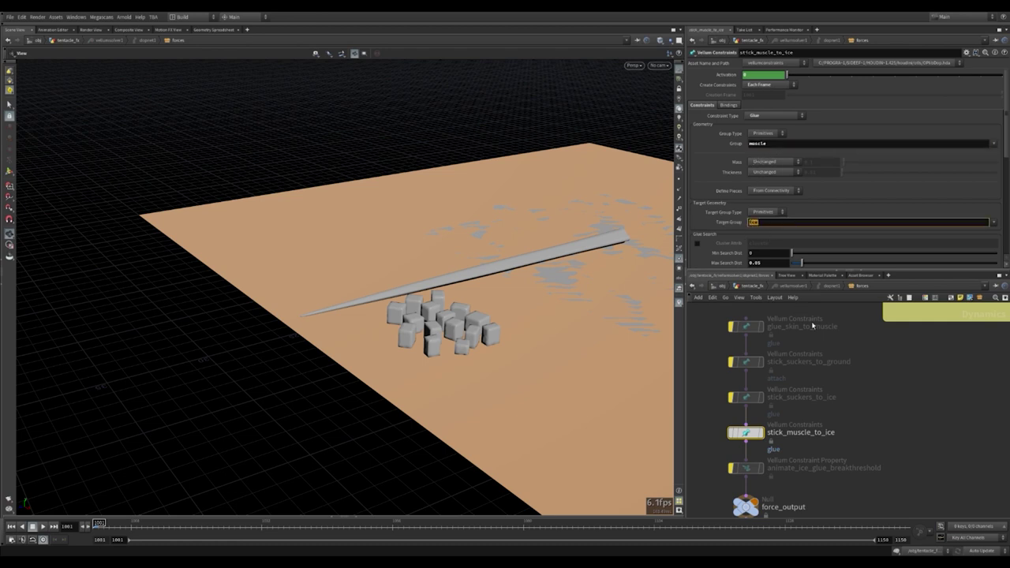
- Select animate_ice_glue_breakthreshold to show its frame-based fit break threshold expression
scroll(727, 201, down, 2)
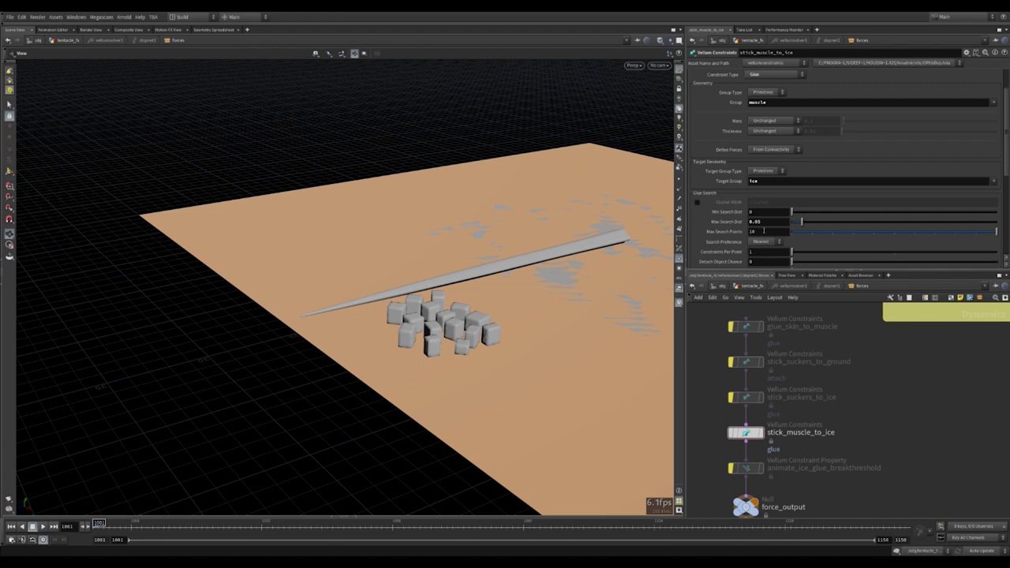
scroll(753, 215, down, 2)
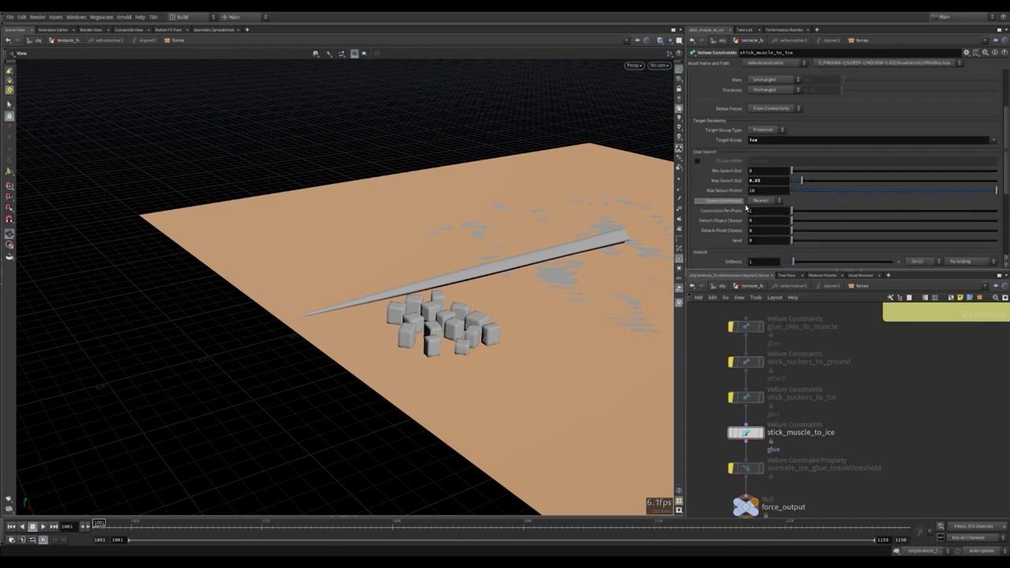
scroll(748, 215, down, 2)
scroll(742, 215, down, 2)
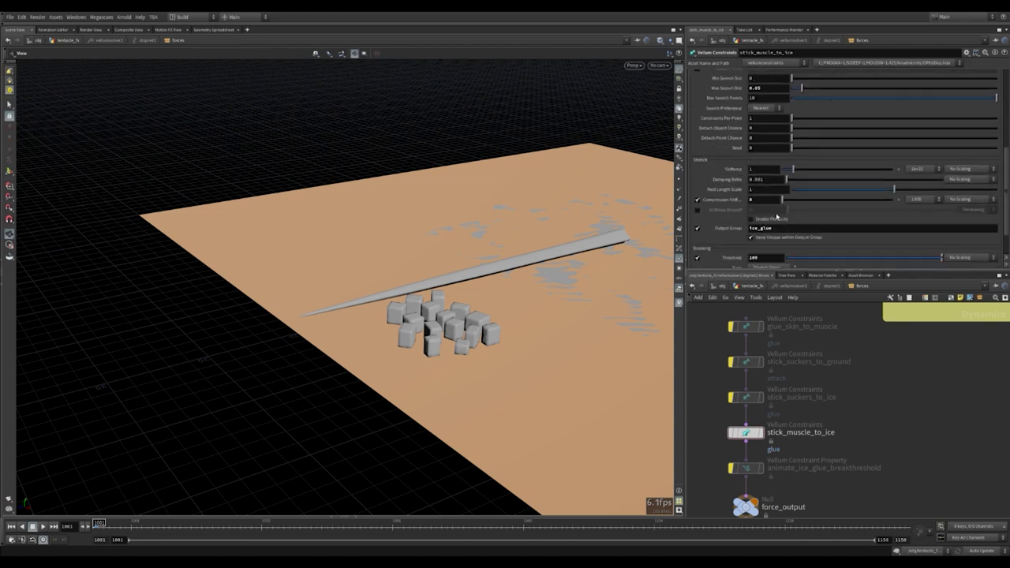
scroll(737, 166, down, 1)
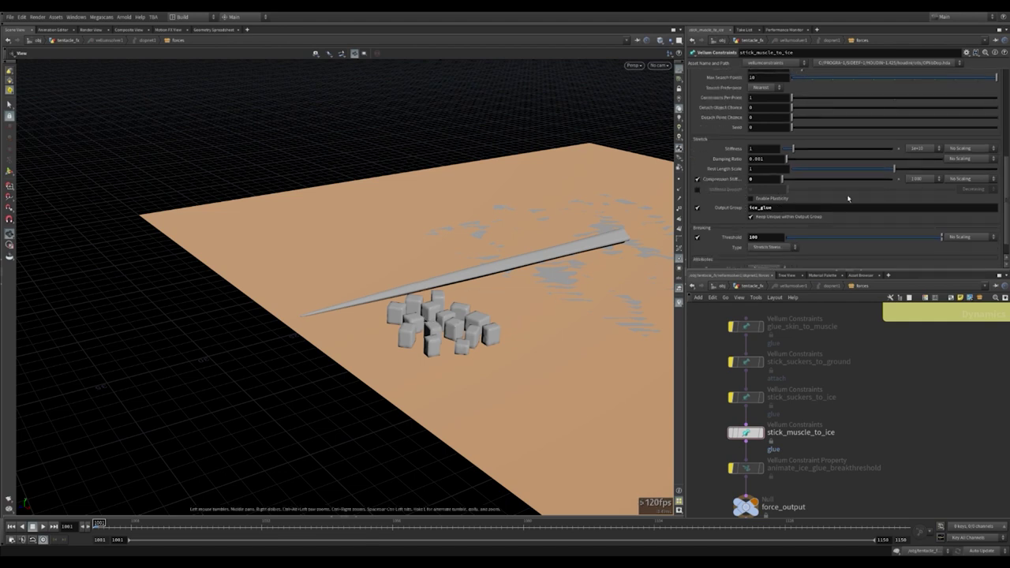
scroll(813, 180, down, 1)
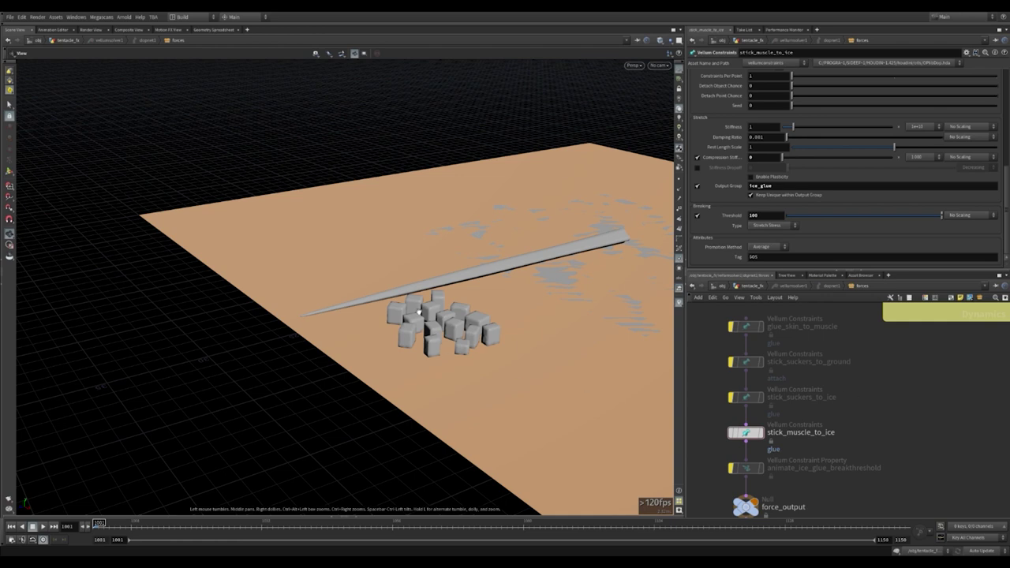
click(746, 467)
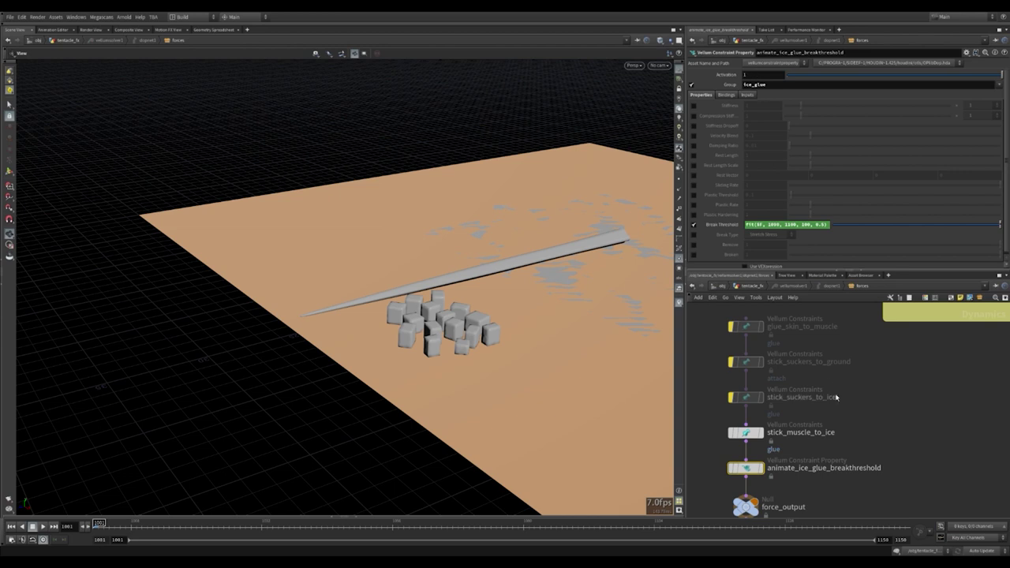
click(744, 442)
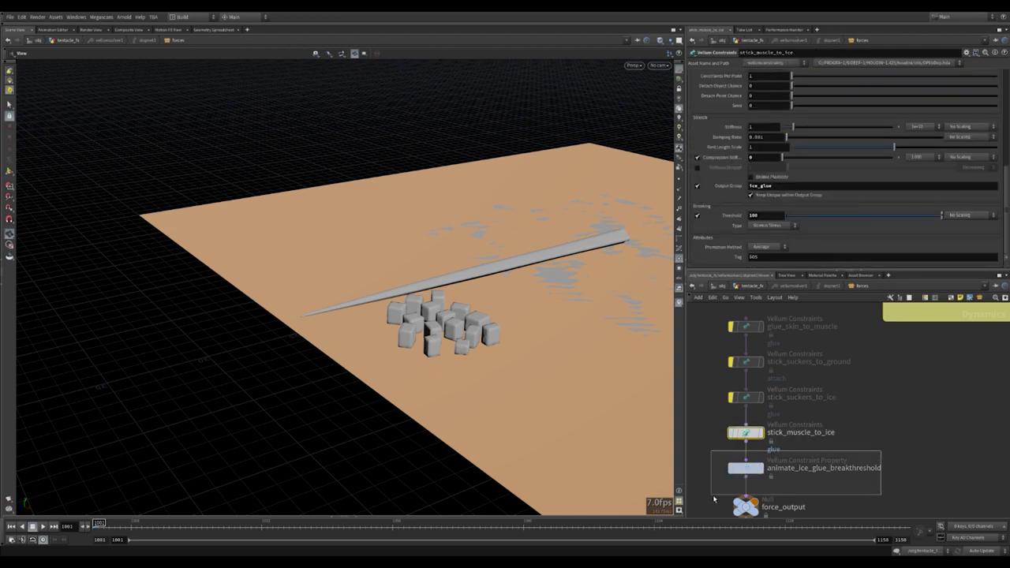
click(745, 467)
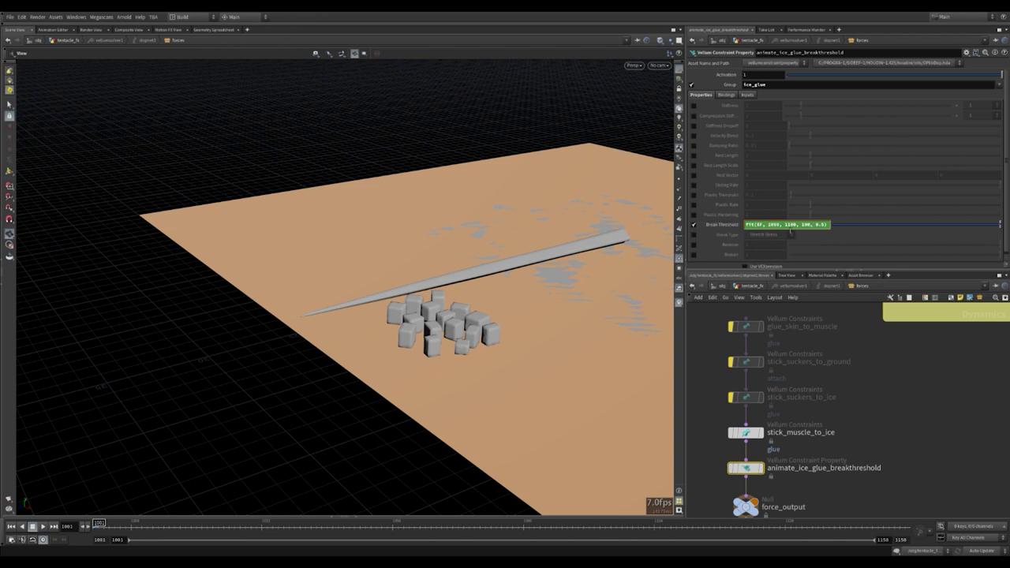
double_click(792, 225)
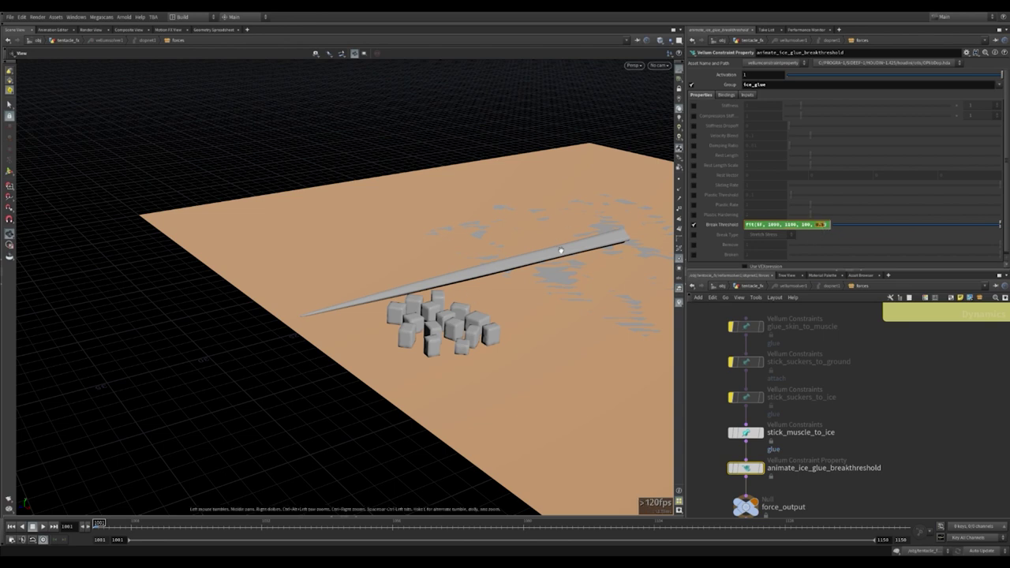
click(942, 395)
middle_drag(524, 297, 424, 351)
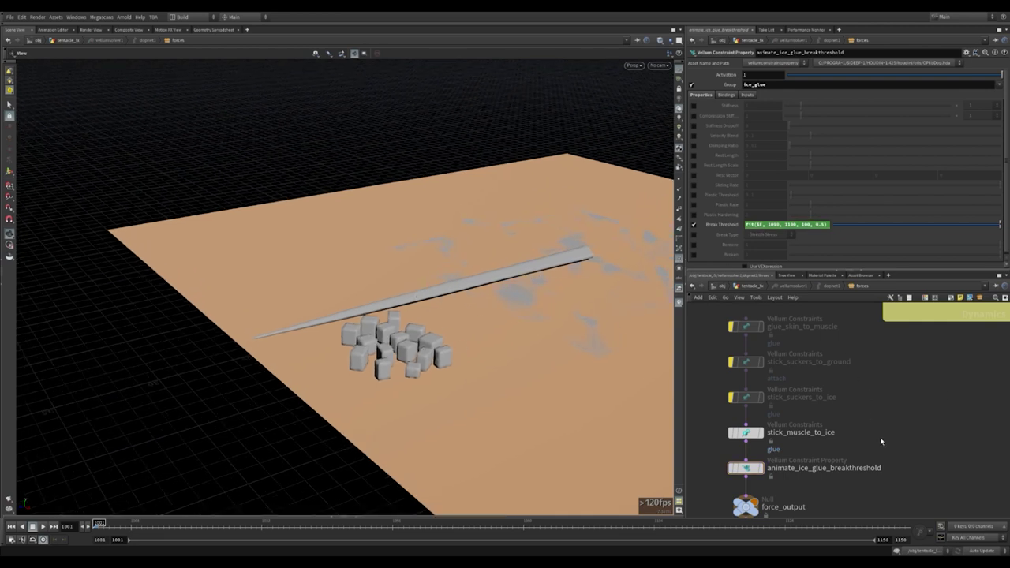
middle_drag(882, 443, 902, 407)
- Play the simulation and orbit to watch the tentacle lift and fling the ice cubes
key(Up)
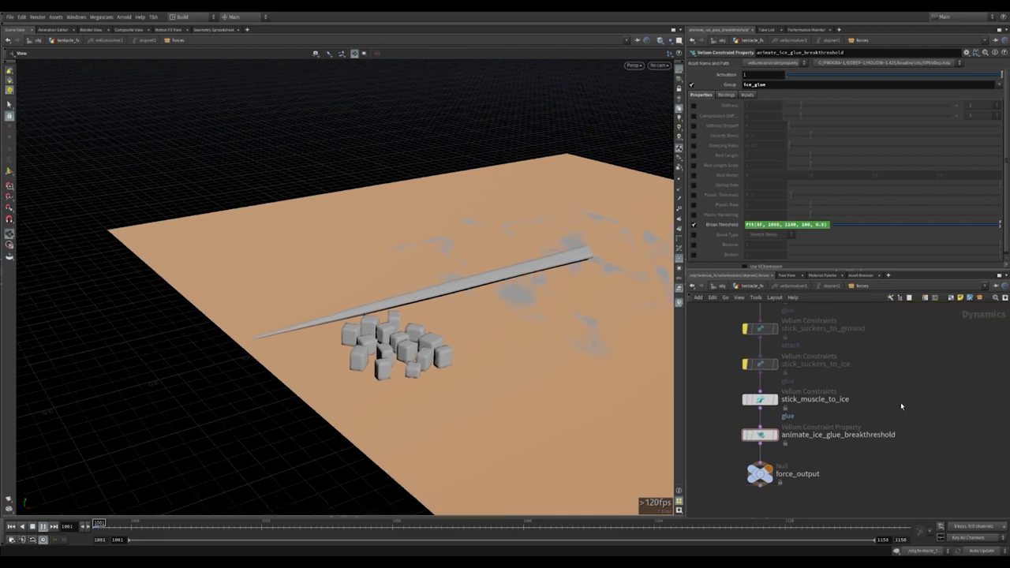
drag(585, 230, 552, 230)
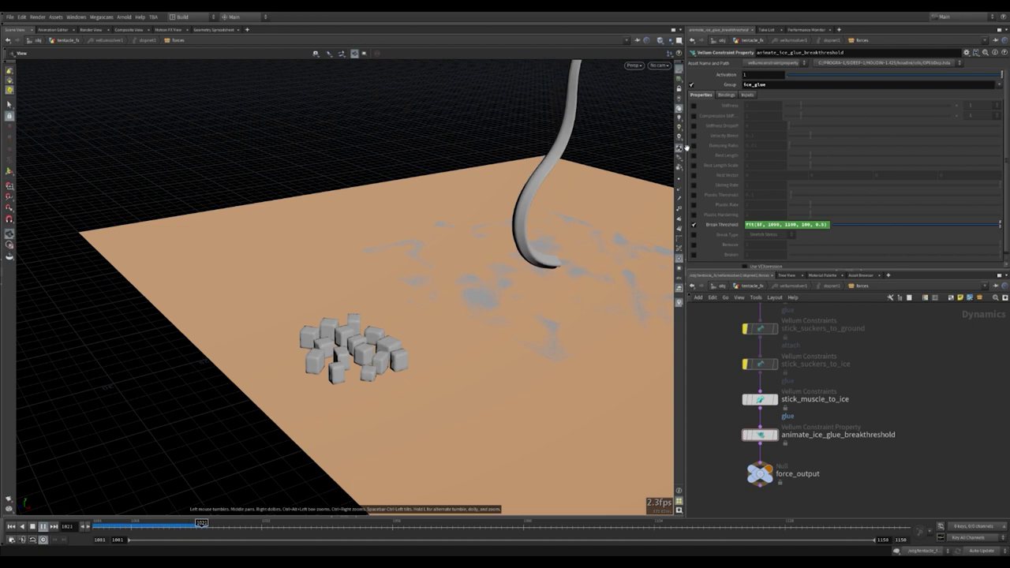
drag(579, 209, 580, 210)
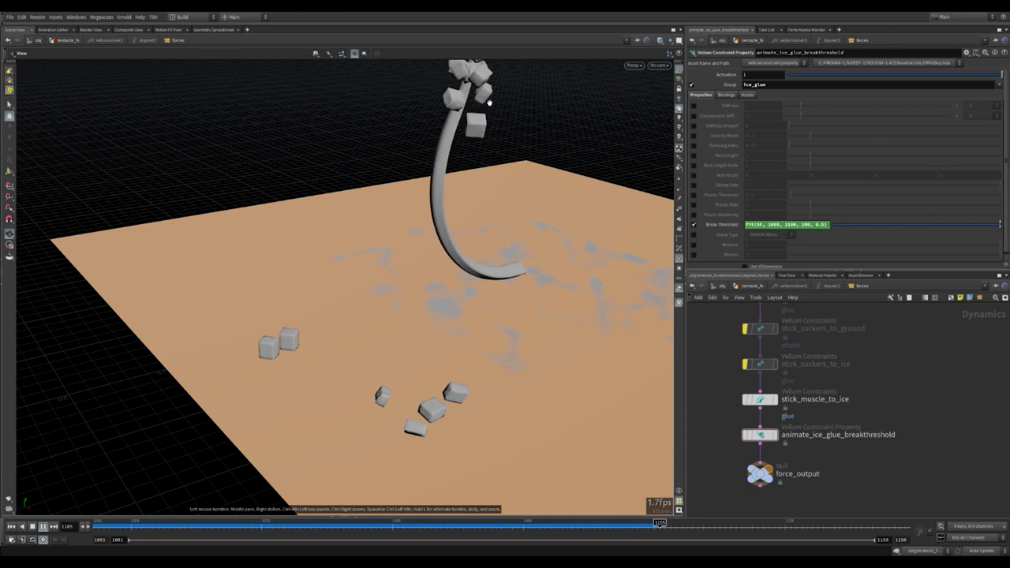
drag(492, 186, 496, 243)
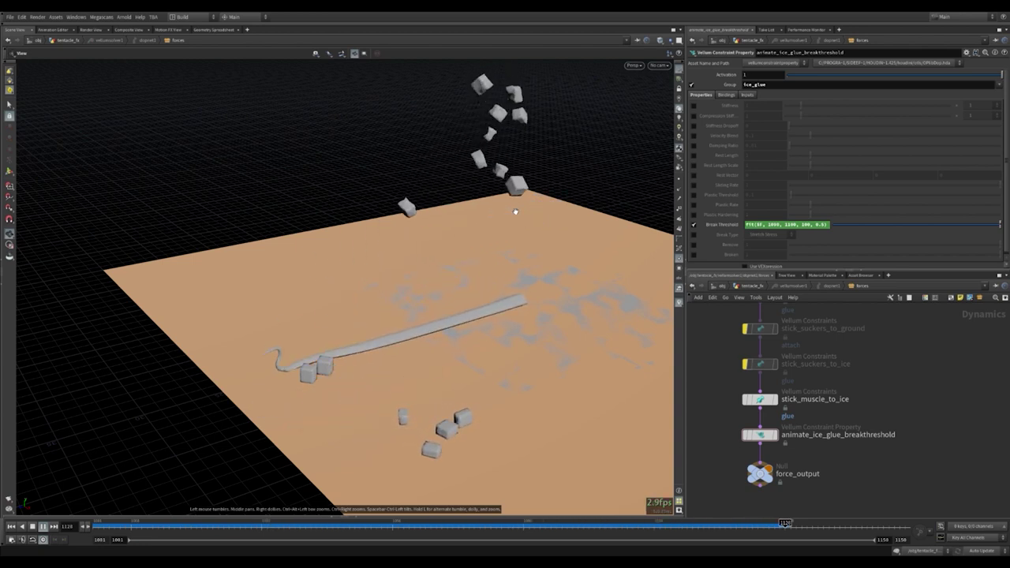
- Rewind to the first frame, go up to tentacle_fx, and frame the upstream node chains
key(ctrl+Up)
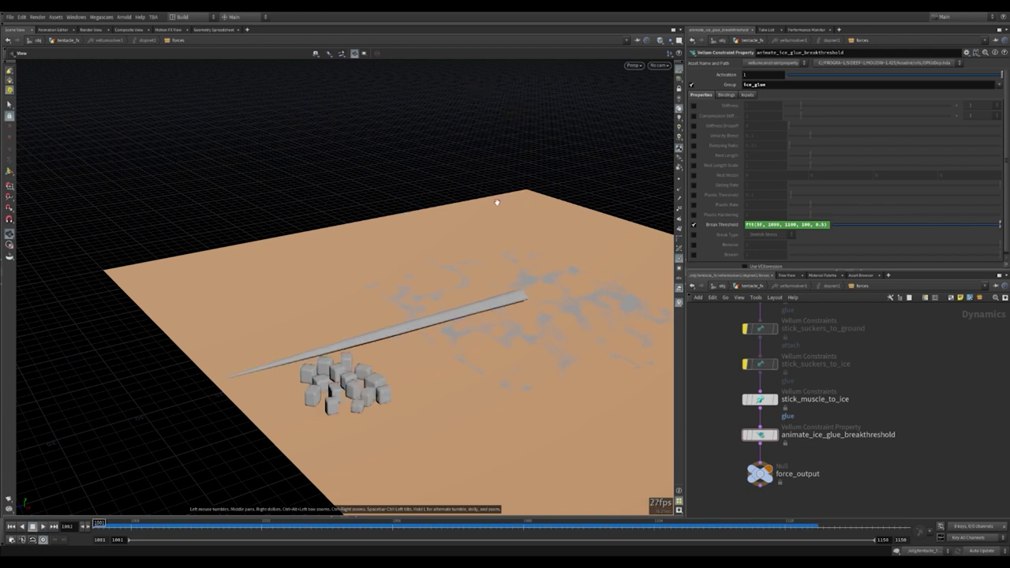
key(u)
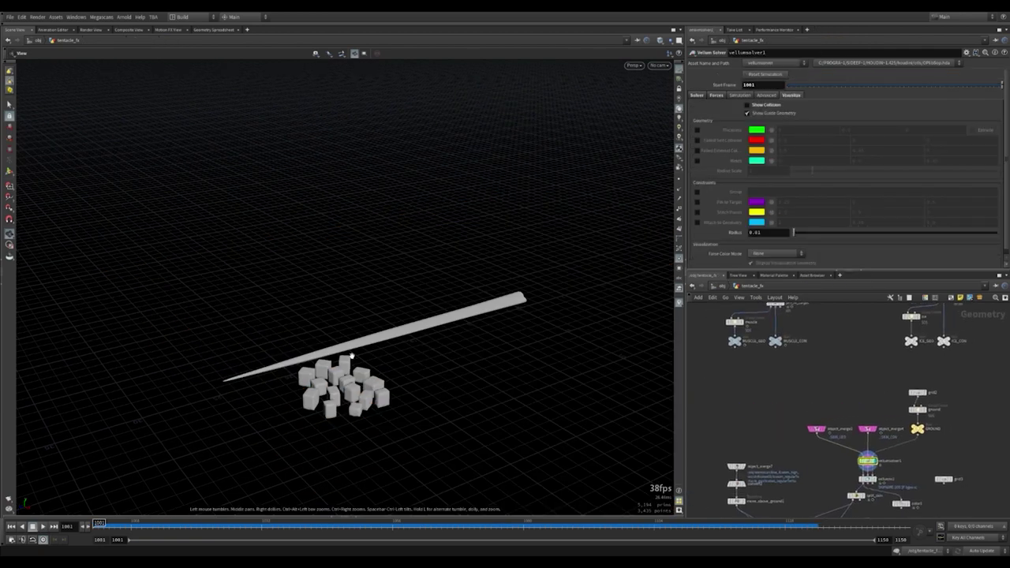
mouse_move(926, 385)
middle_down()
mouse_move(851, 411)
mouse_move(861, 390)
middle_up()
middle_drag(915, 348, 868, 367)
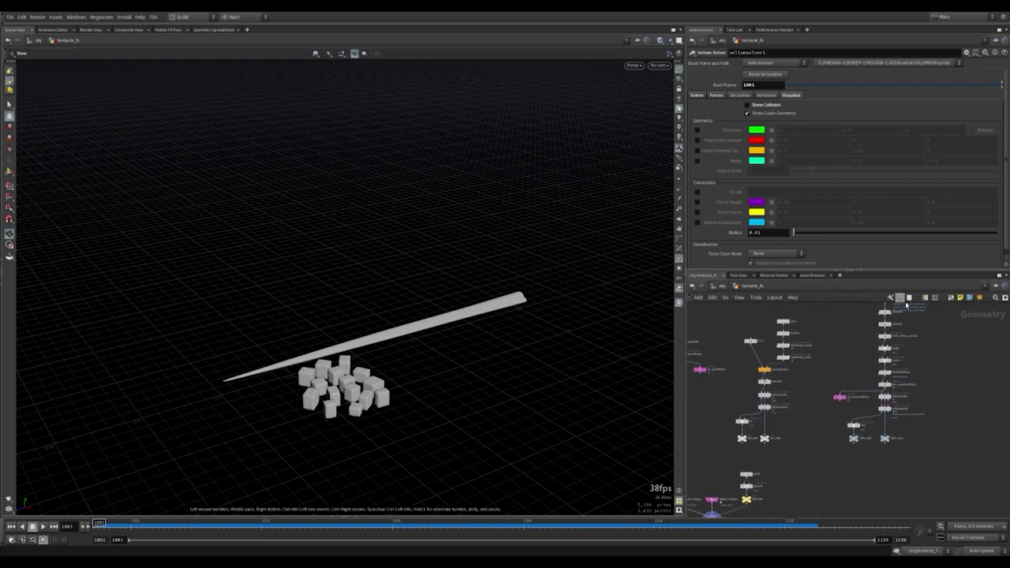
scroll(916, 339, up, 2)
scroll(900, 348, up, 2)
scroll(880, 361, up, 2)
scroll(868, 360, up, 1)
scroll(860, 357, up, 1)
- Display move_above_ground, then the tough Group Create node
click(856, 345)
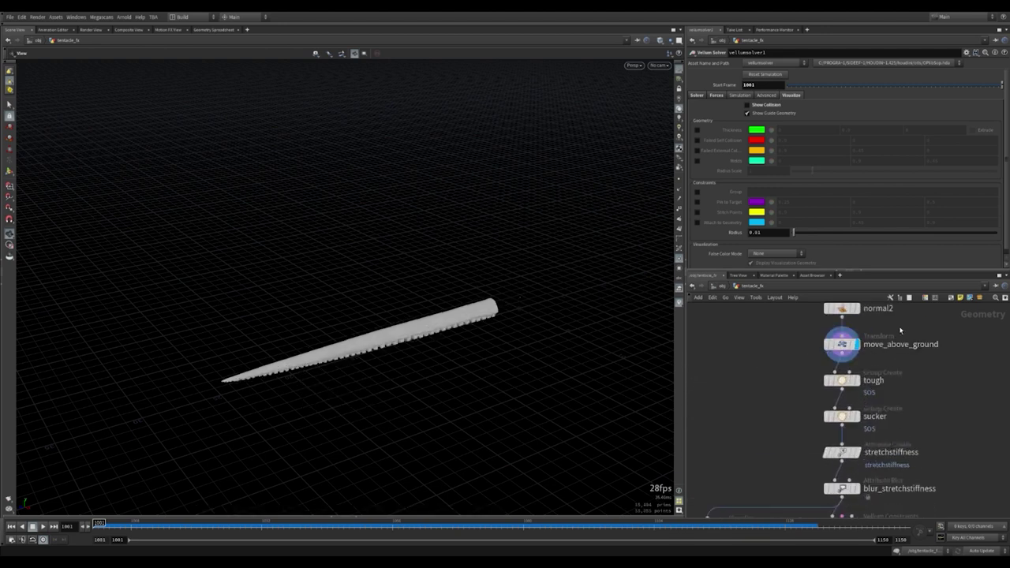
scroll(359, 368, up, 2)
scroll(359, 366, up, 2)
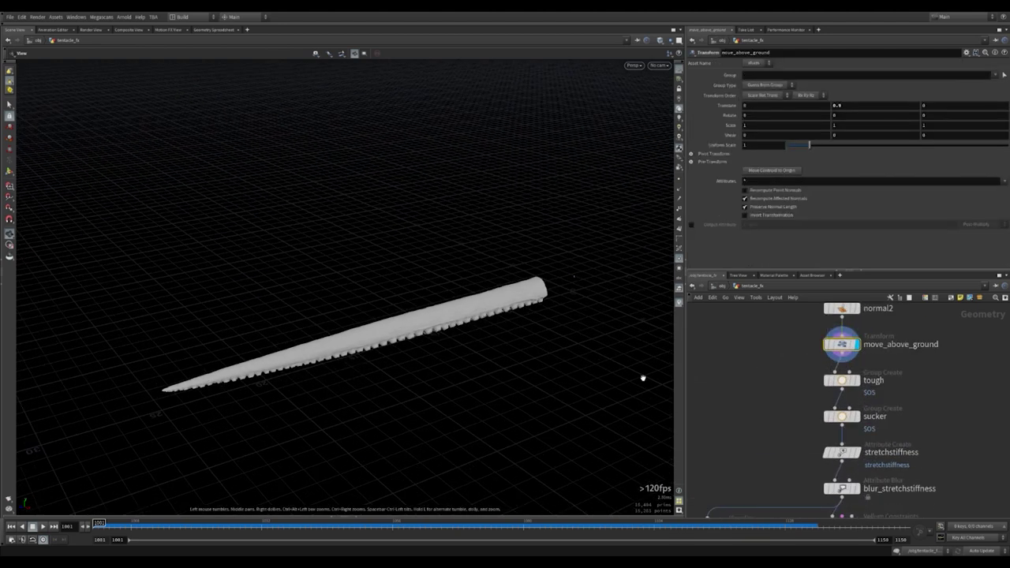
click(864, 382)
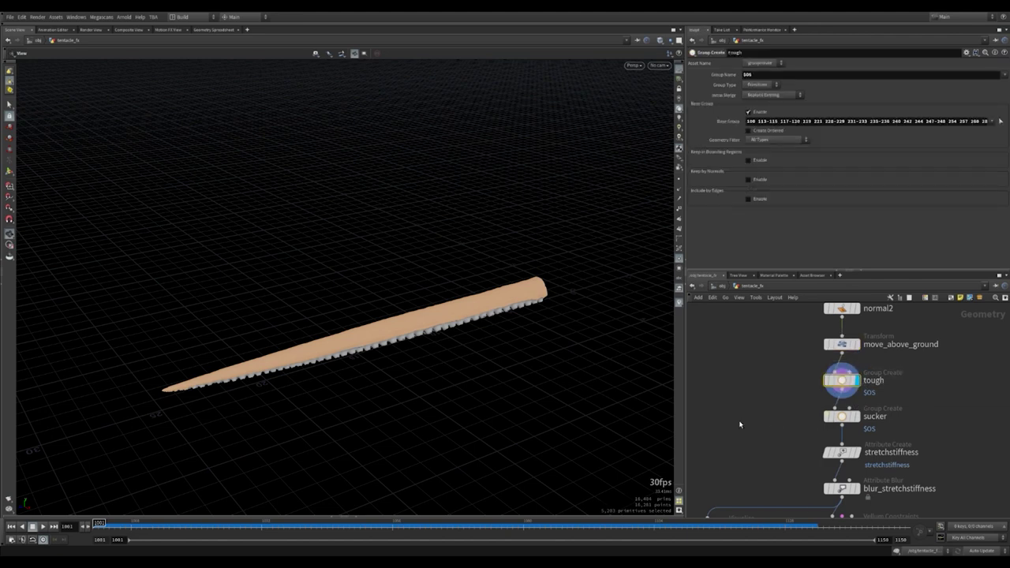
- Orbit to low and side views of the tentacle's orange tough group
drag(350, 337, 514, 323)
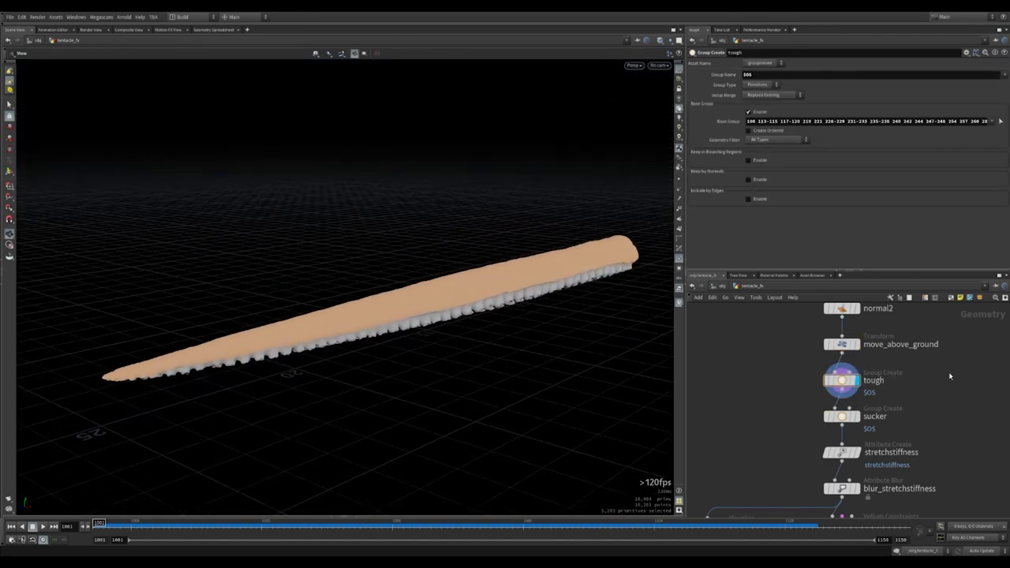
mouse_move(622, 253)
mouse_down()
mouse_move(608, 263)
mouse_move(614, 255)
mouse_up()
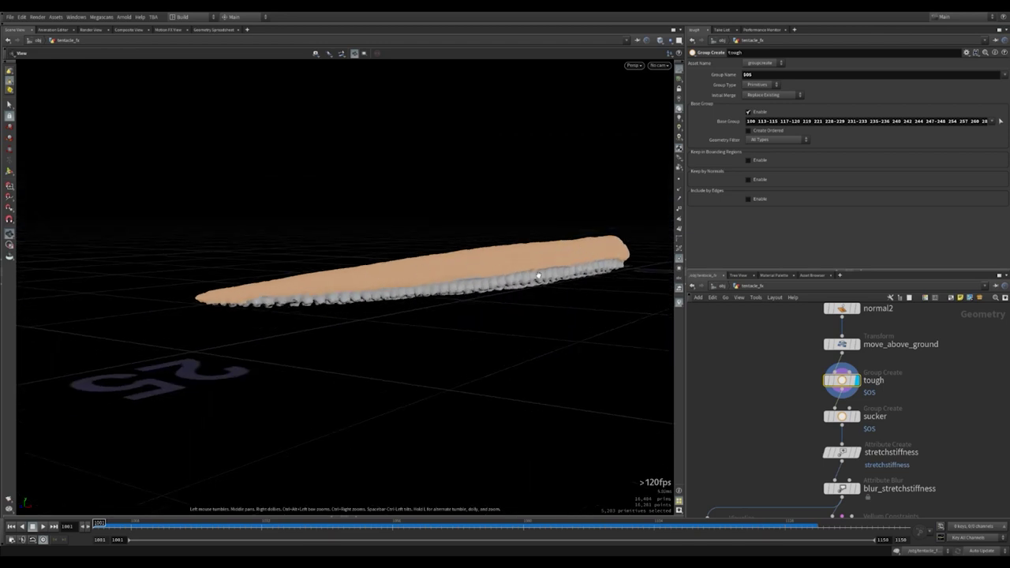
mouse_move(531, 335)
mouse_down()
mouse_move(495, 296)
mouse_move(550, 283)
mouse_move(542, 267)
mouse_up()
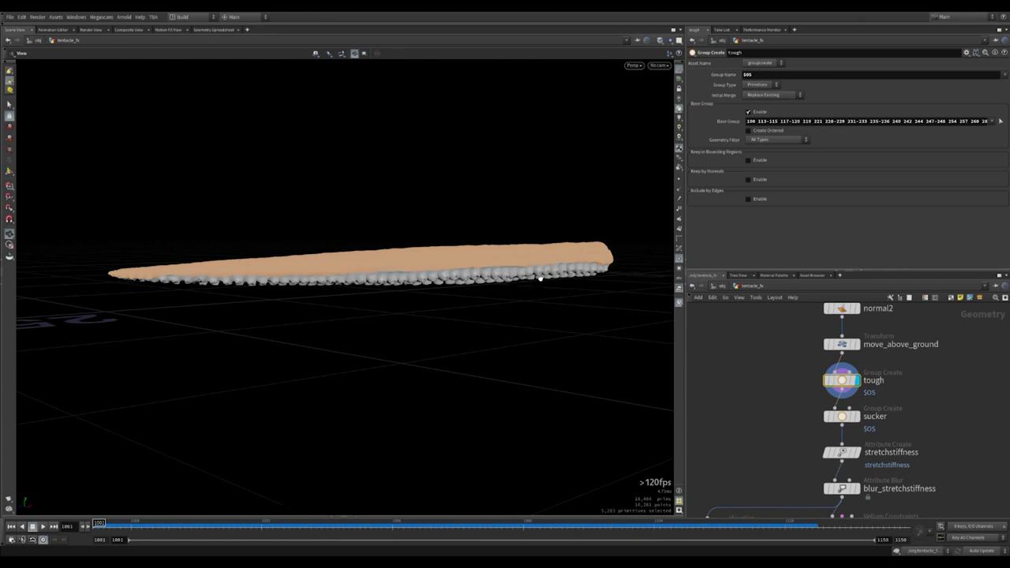
scroll(900, 395, down, 1)
scroll(896, 381, down, 1)
scroll(912, 387, down, 2)
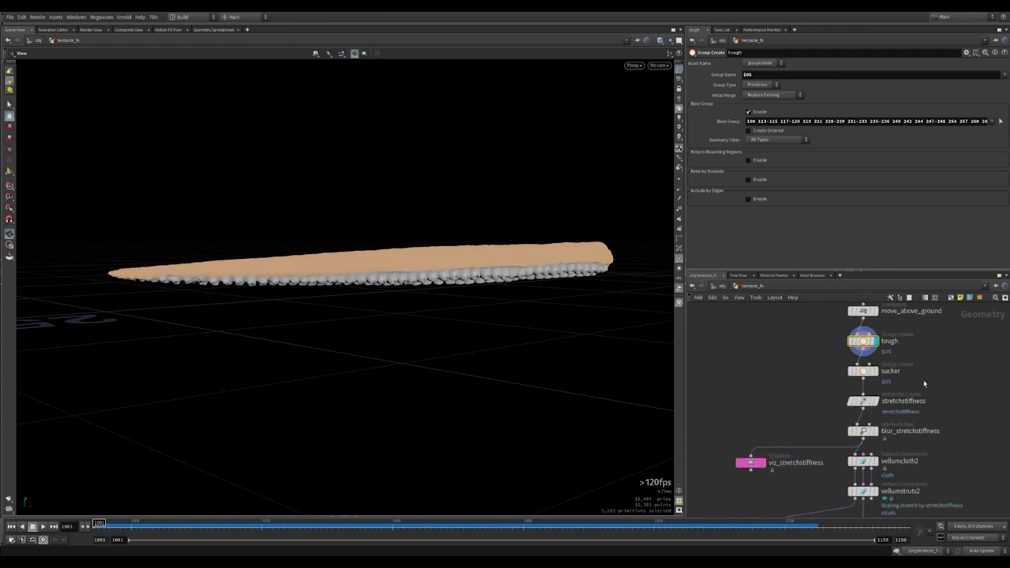
- Inspect the stretchstiffness attribute settings and display its colours on the tentacle
click(916, 401)
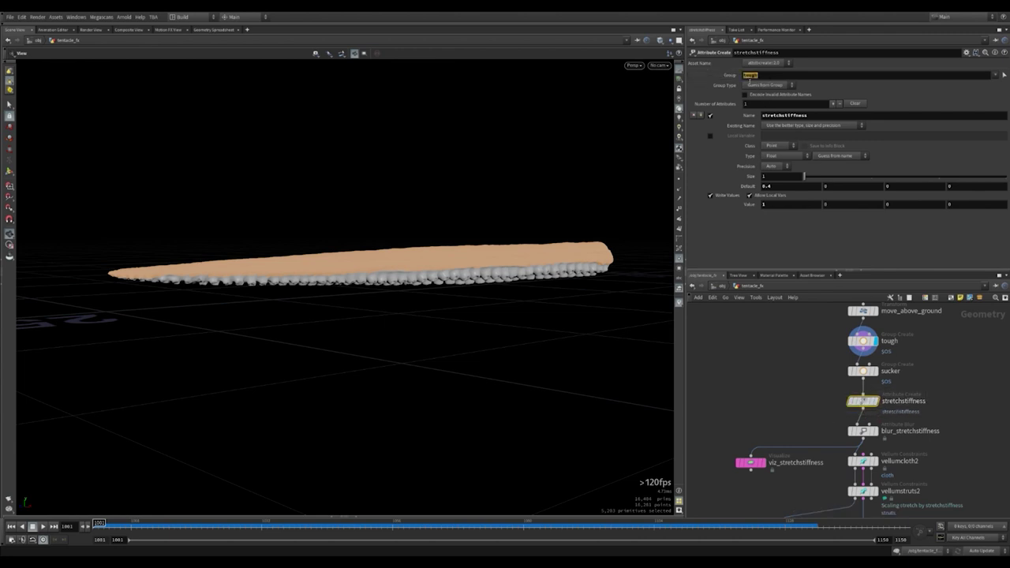
double_click(751, 75)
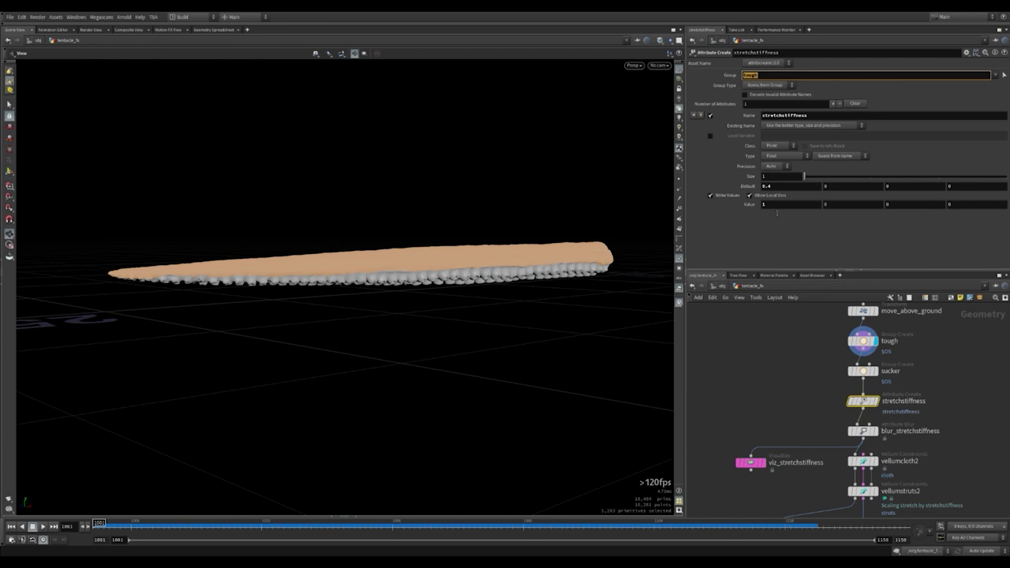
click(774, 233)
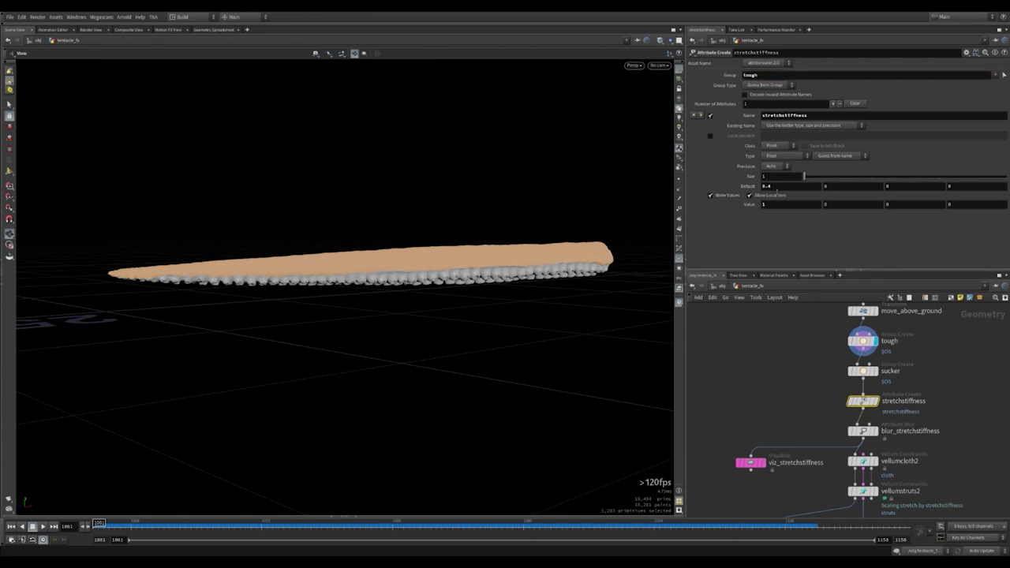
middle_drag(783, 424, 783, 405)
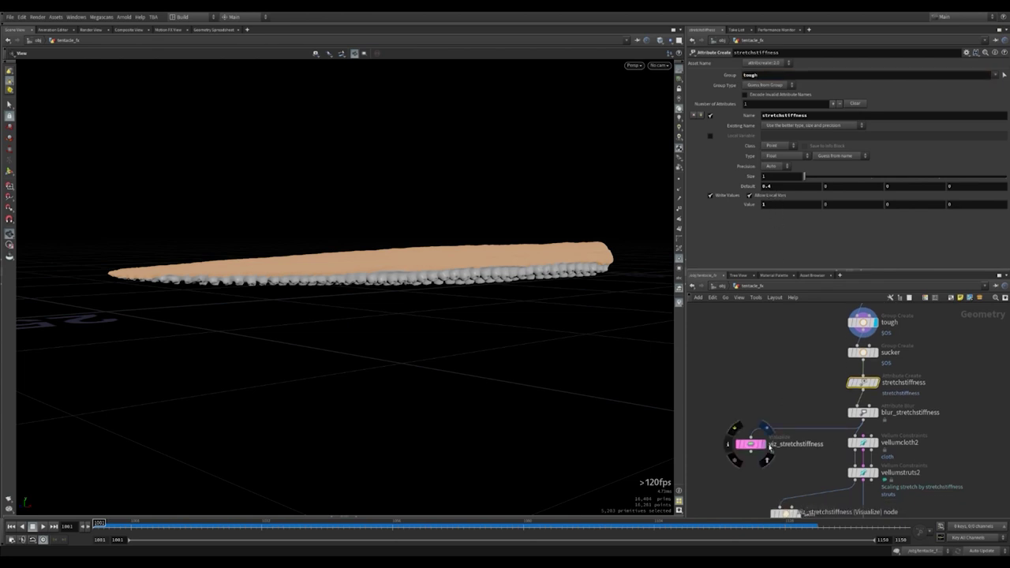
click(761, 444)
mouse_move(539, 323)
mouse_down()
mouse_move(514, 266)
mouse_move(525, 259)
mouse_up()
- Display vellumcloth2 and vellumstruts2 constraints, orbit them, then frame the sucker group node
middle_drag(961, 456, 936, 415)
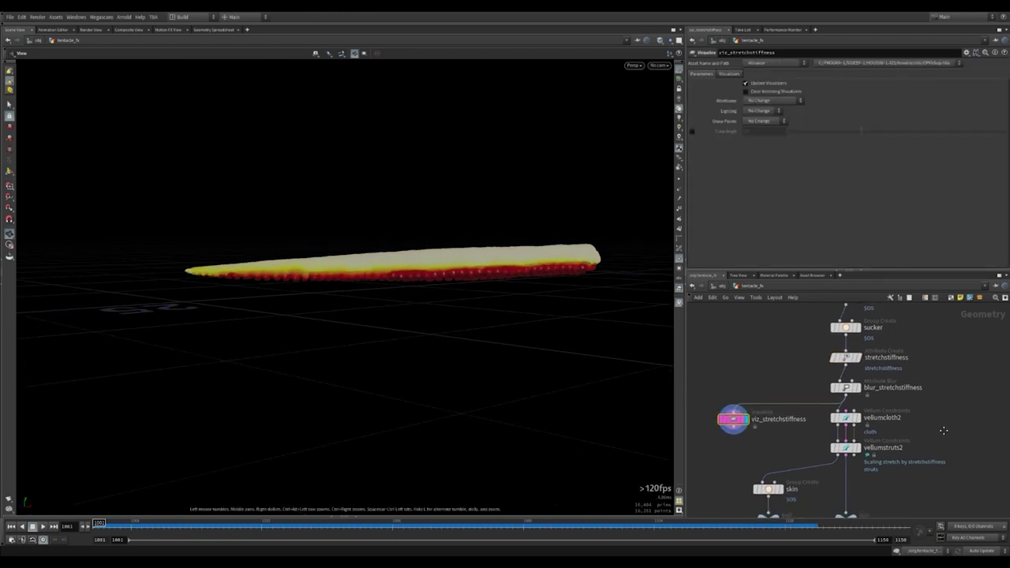
drag(925, 418, 890, 437)
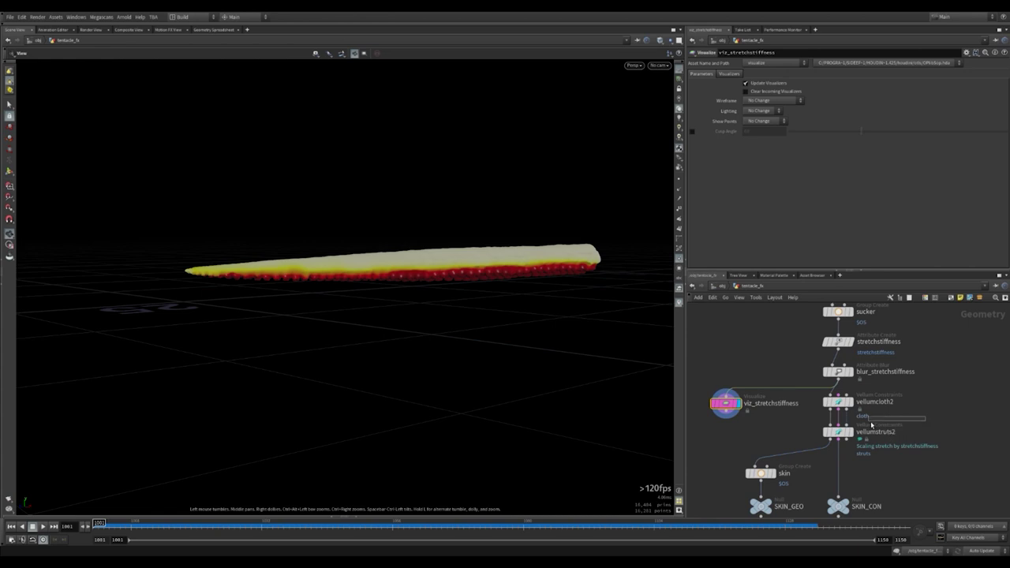
click(826, 403)
click(851, 402)
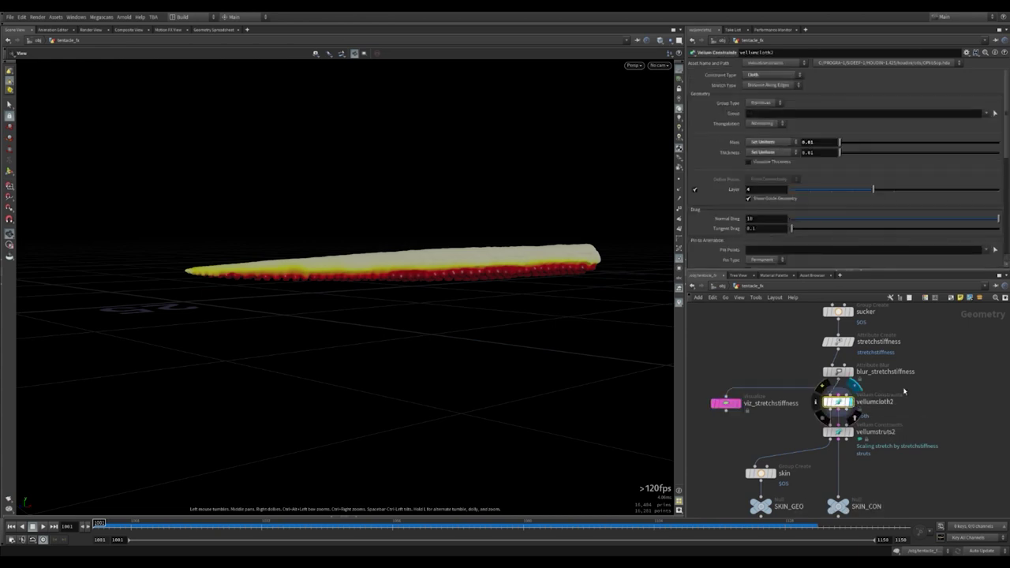
click(838, 432)
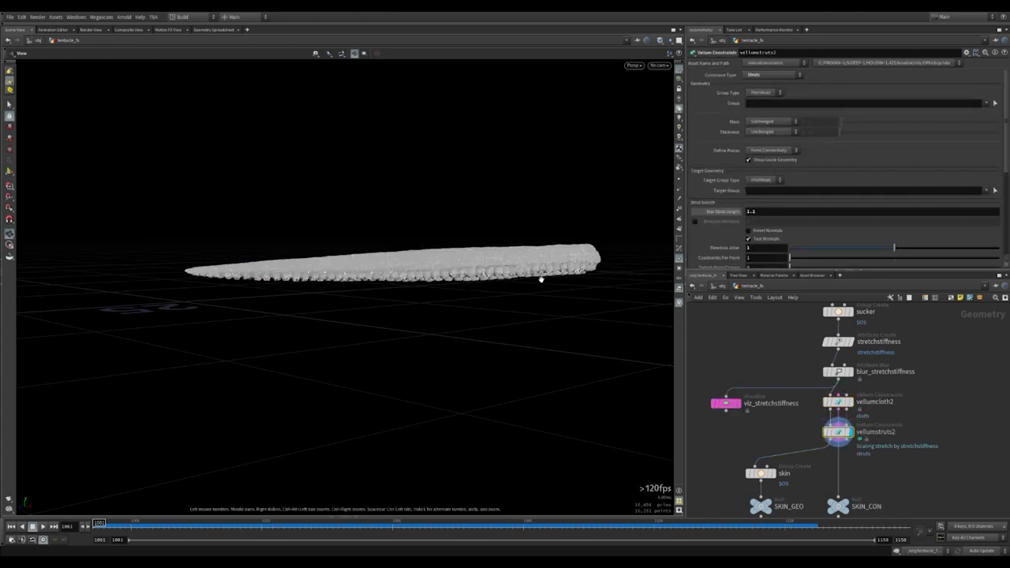
mouse_move(474, 284)
mouse_down()
mouse_move(354, 283)
mouse_move(582, 282)
mouse_up()
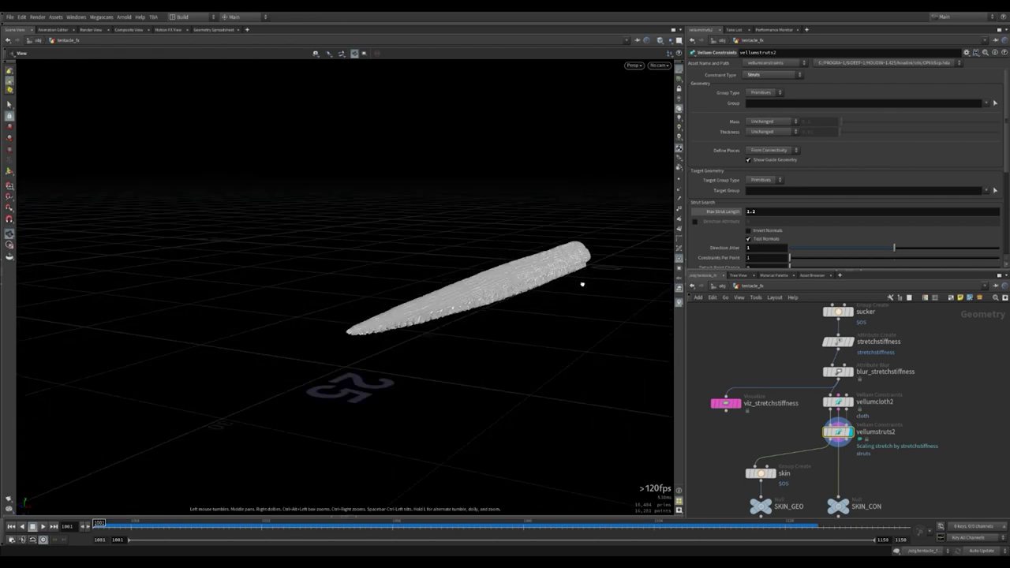
scroll(720, 195, down, 5)
scroll(720, 195, down, 1)
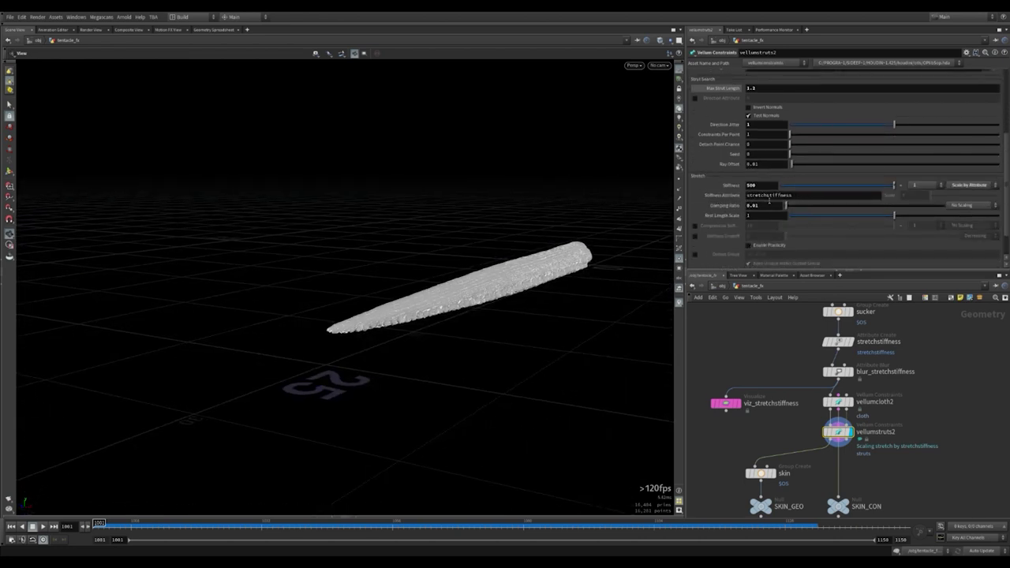
mouse_move(585, 316)
mouse_down()
mouse_move(564, 316)
mouse_move(558, 280)
mouse_up()
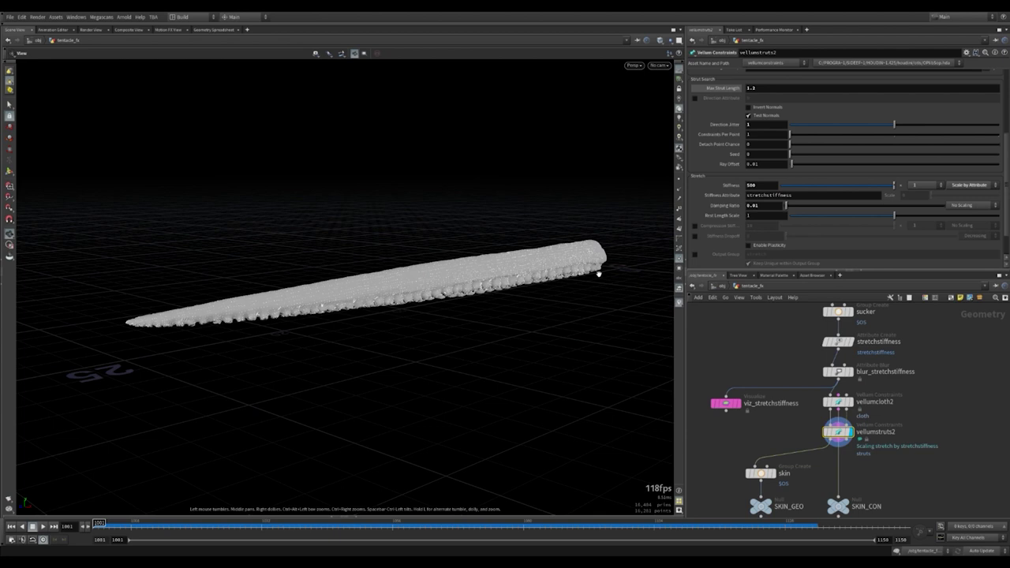
scroll(895, 364, down, 2)
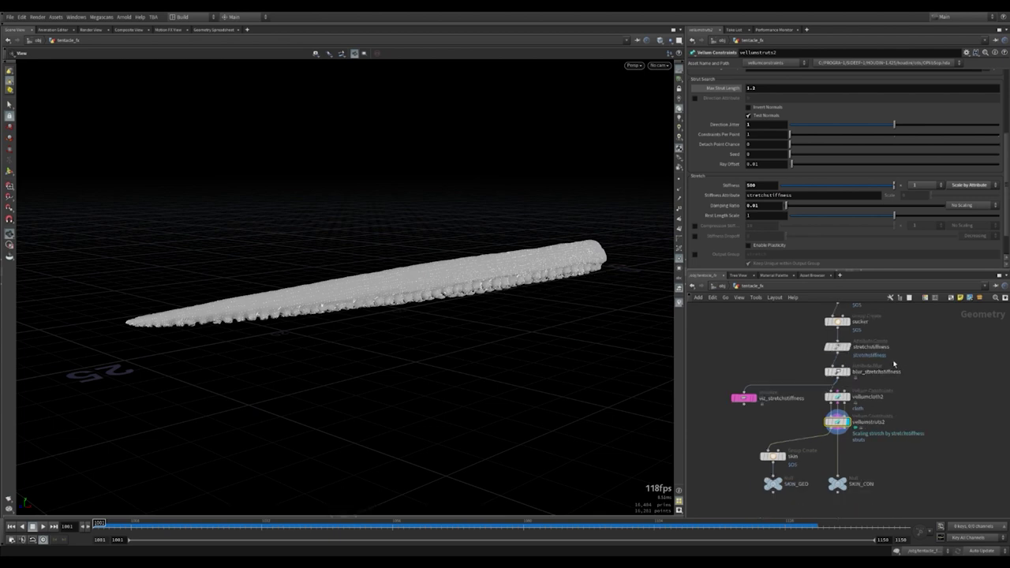
middle_drag(894, 364, 884, 394)
- Display the sucker group and zoom in to examine the suckers on the tentacle
click(824, 366)
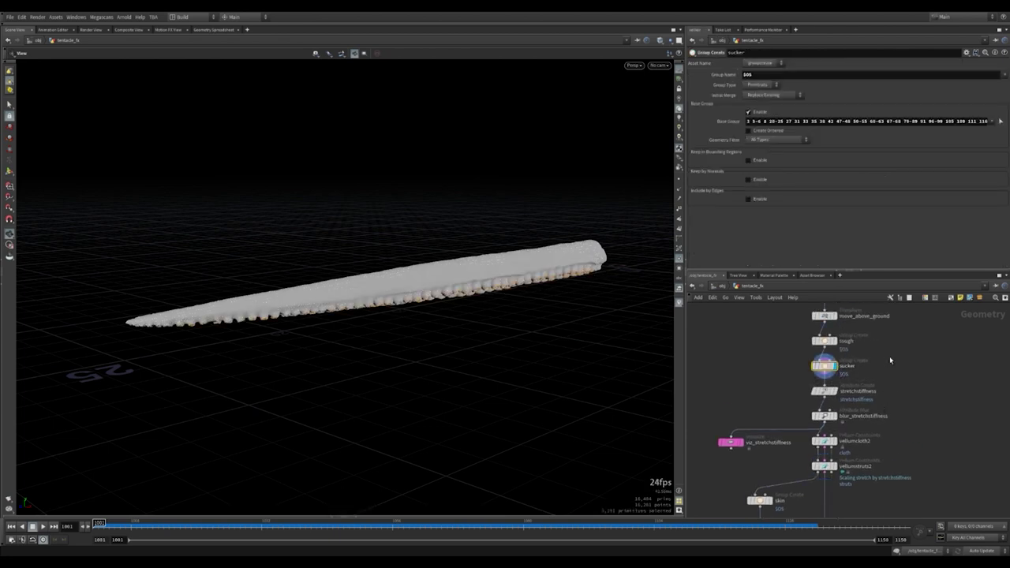
scroll(526, 289, up, 3)
scroll(539, 289, up, 3)
mouse_move(539, 289)
mouse_down()
mouse_move(559, 262)
mouse_move(470, 259)
mouse_up()
scroll(470, 259, up, 3)
scroll(470, 259, up, 1)
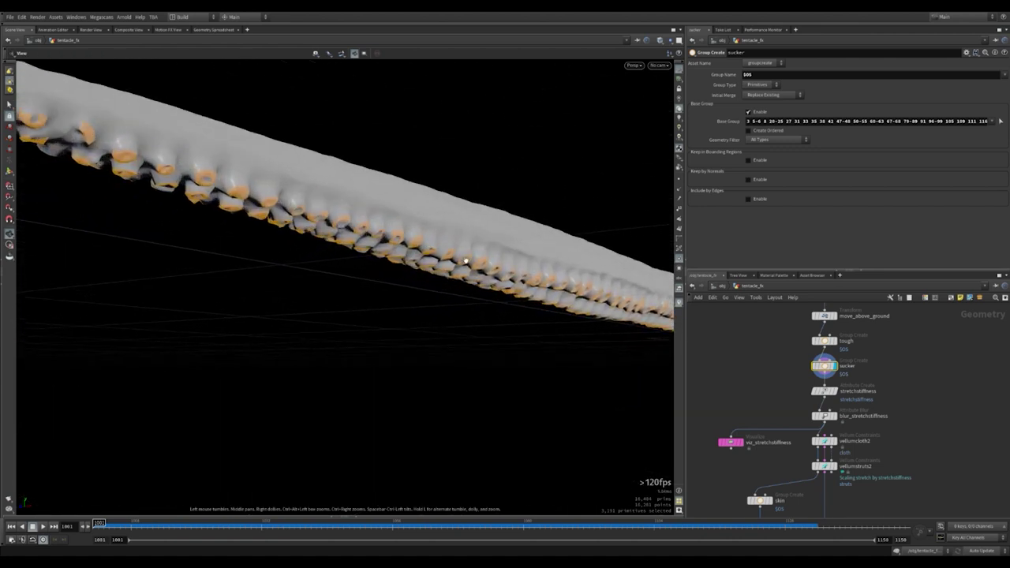
scroll(469, 265, down, 5)
scroll(561, 279, down, 3)
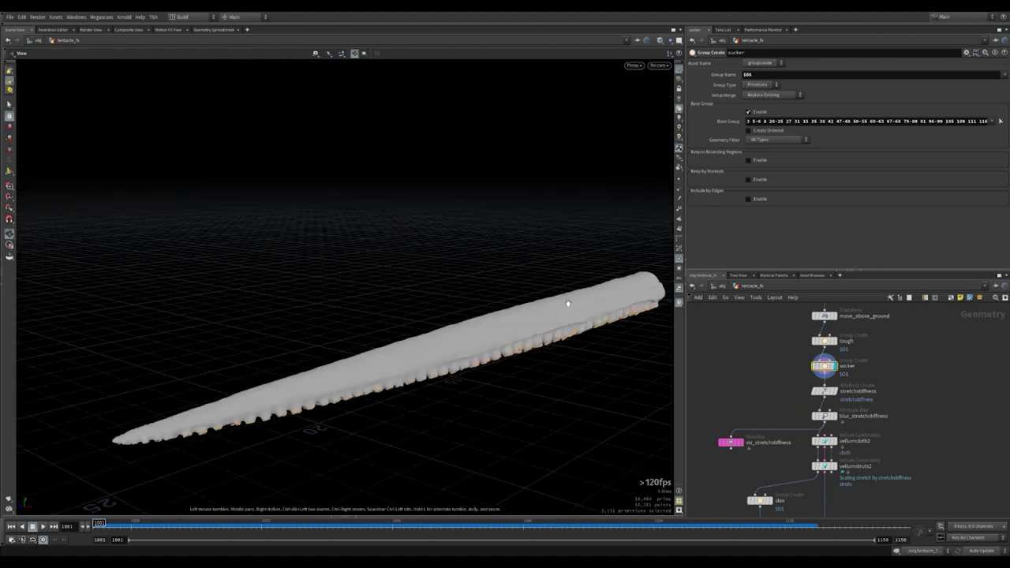
- Review the SKIN_GEO output and the 'skin' Group Create node settings
middle_drag(803, 517, 869, 451)
click(826, 459)
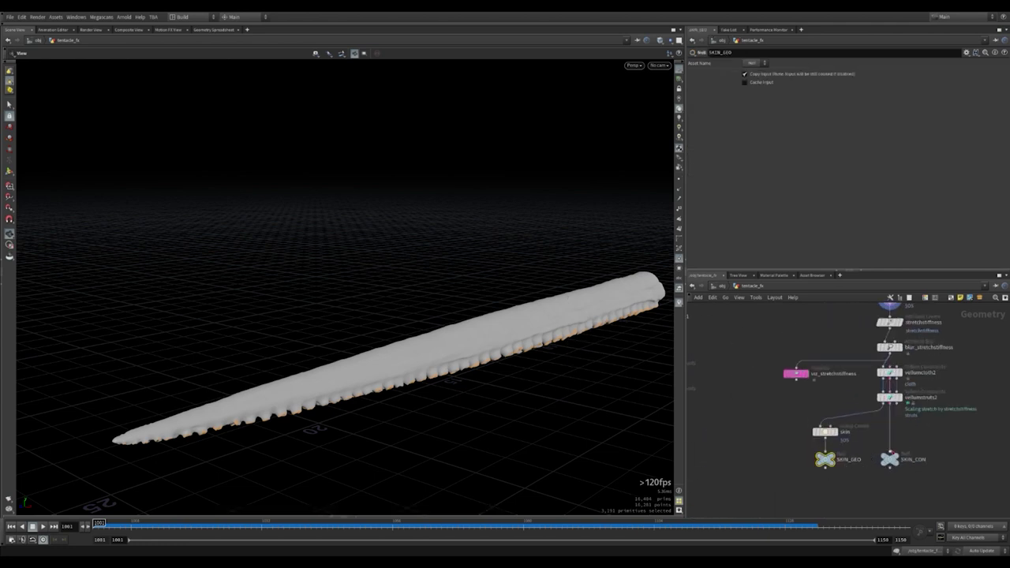
click(829, 433)
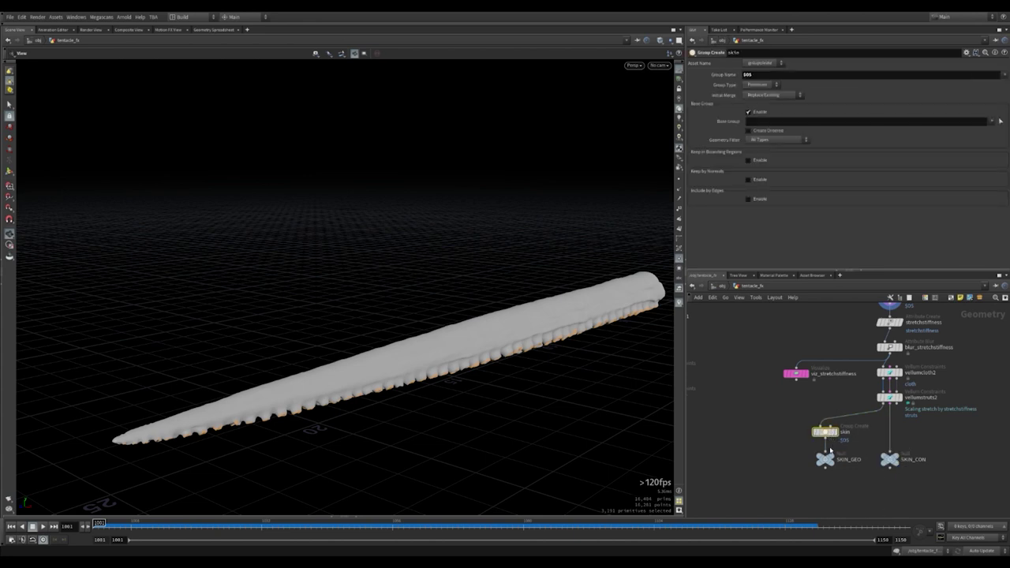
middle_drag(839, 450, 769, 316)
- Check what object_merge1 and object_merge4 import and display vellumsolver1
click(776, 420)
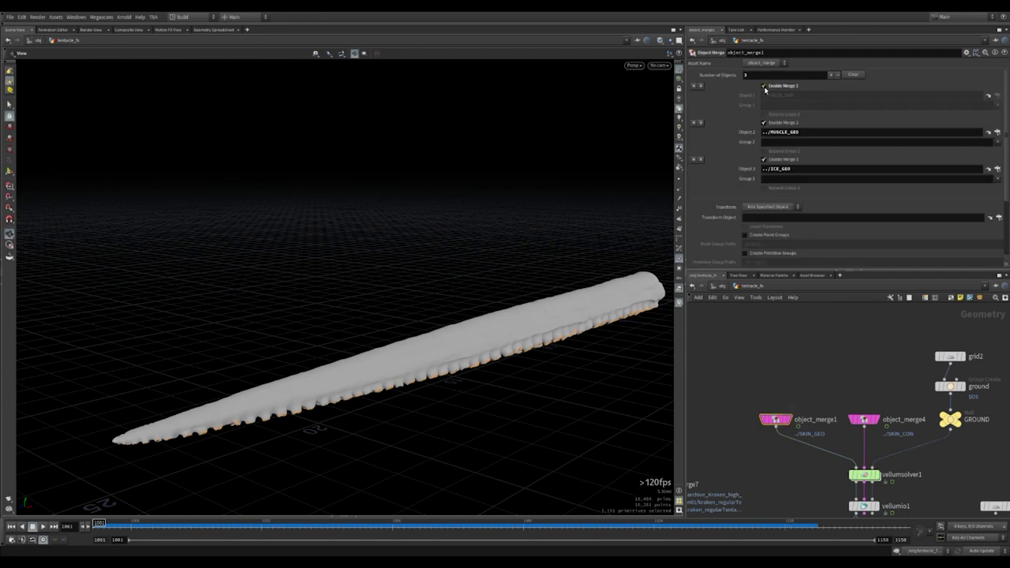
middle_drag(861, 427, 812, 398)
click(813, 392)
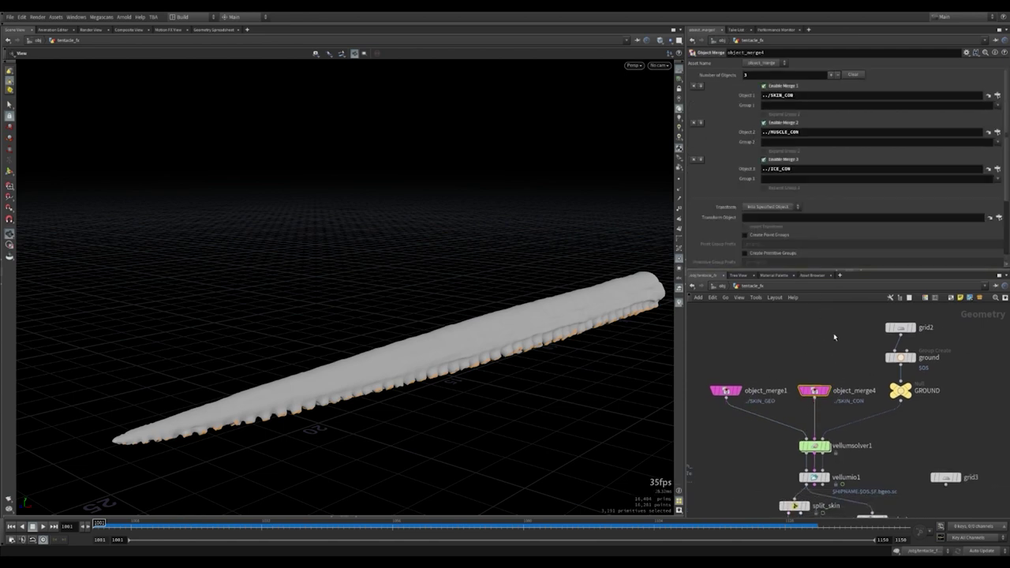
click(827, 447)
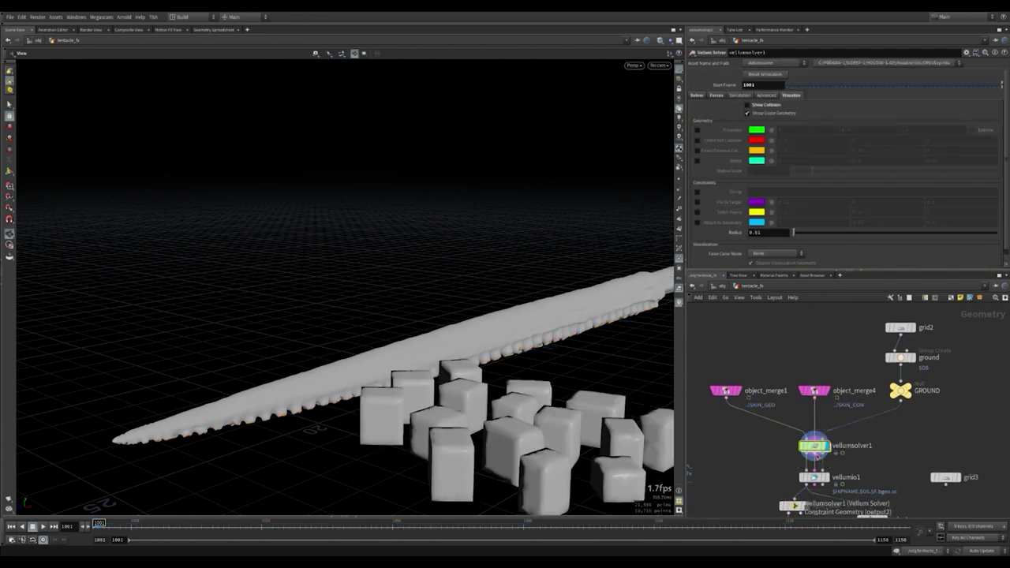
- Inside vellumsolver1, bypass stick_muscle_to_ice while leaving glue_skin_to_muscle active
double_click(815, 446)
middle_drag(866, 392, 878, 418)
click(835, 444)
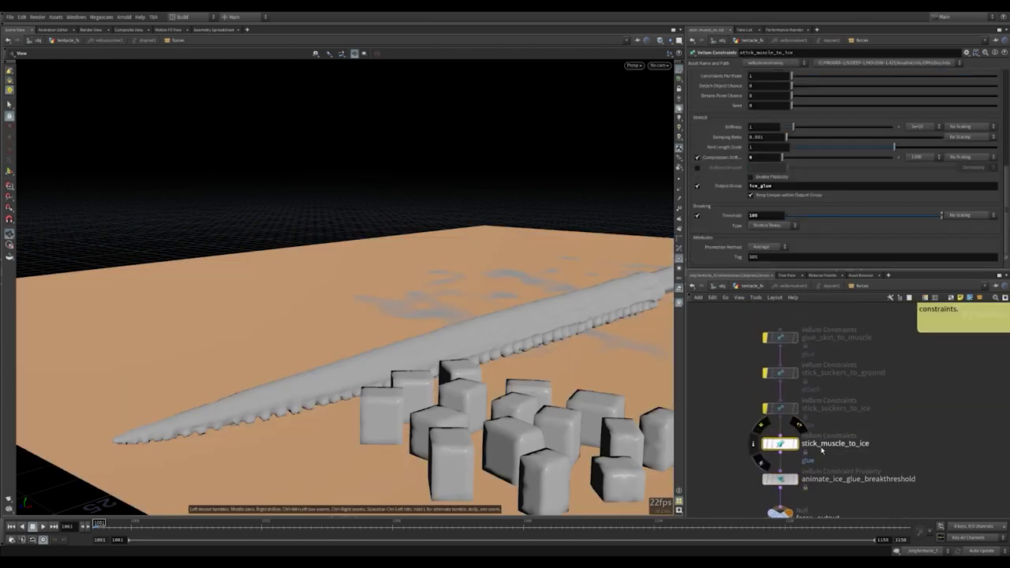
click(768, 447)
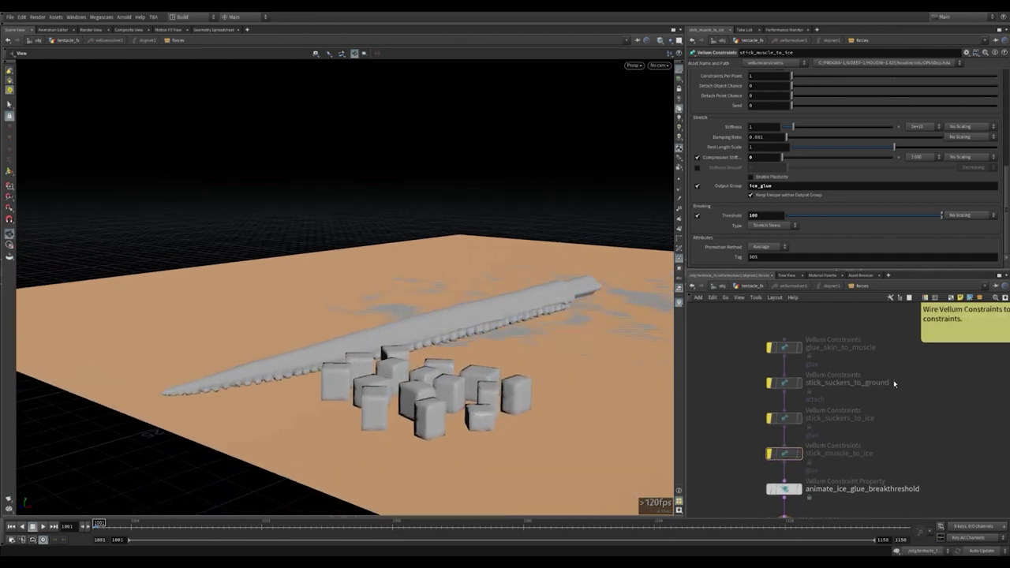
click(760, 355)
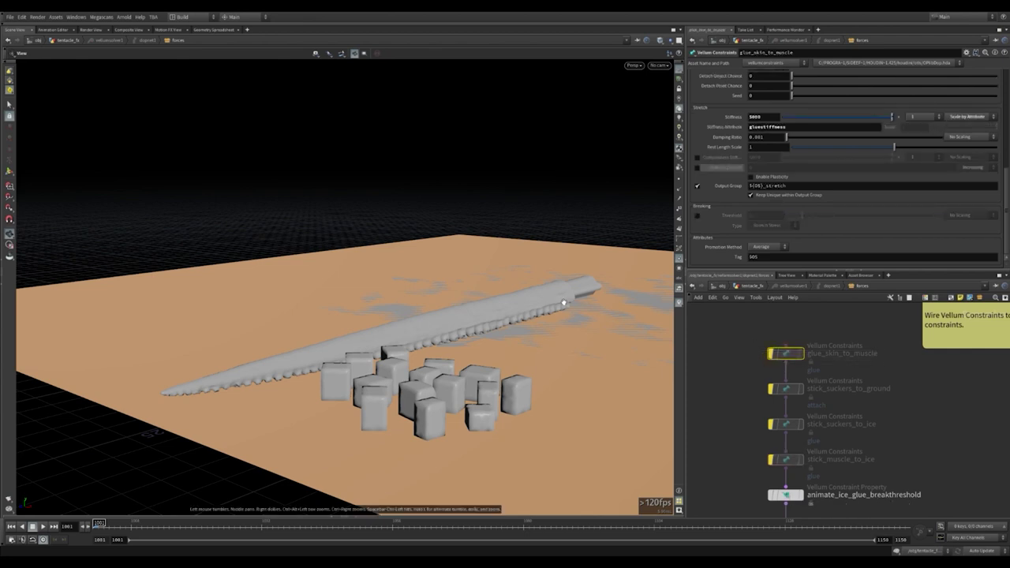
mouse_move(578, 299)
mouse_down()
mouse_move(576, 316)
mouse_move(542, 334)
mouse_up()
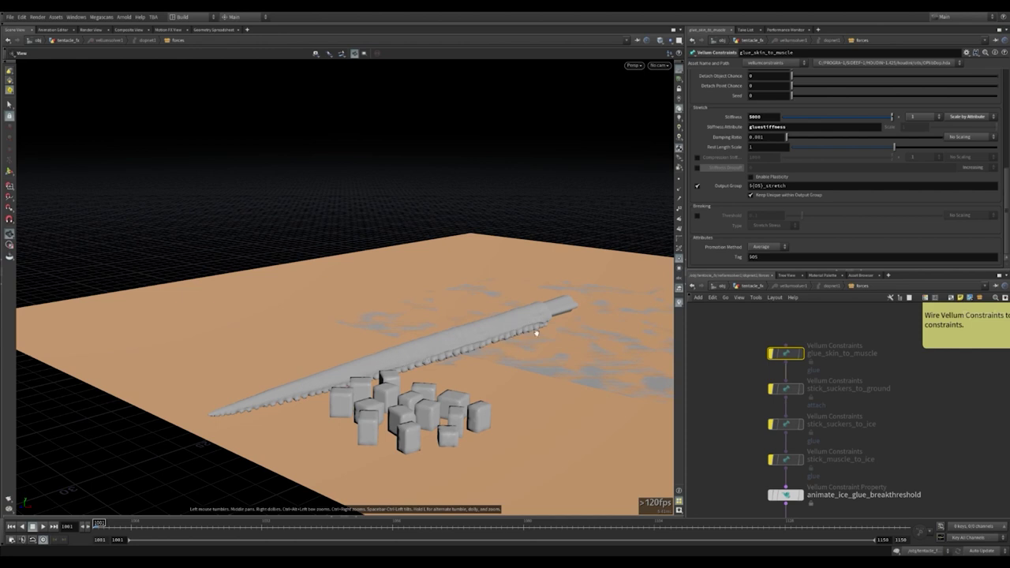
drag(517, 334, 523, 335)
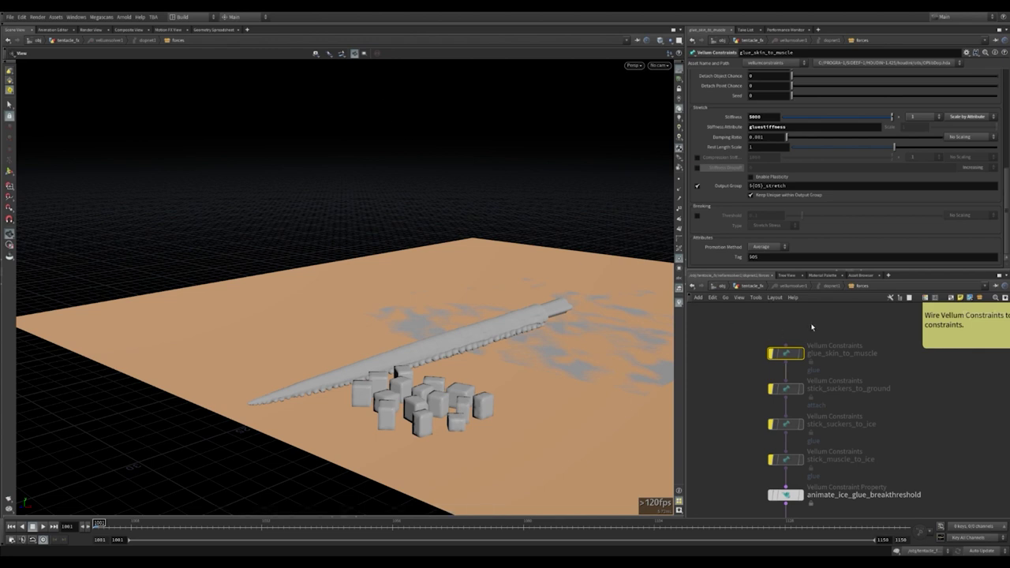
click(774, 358)
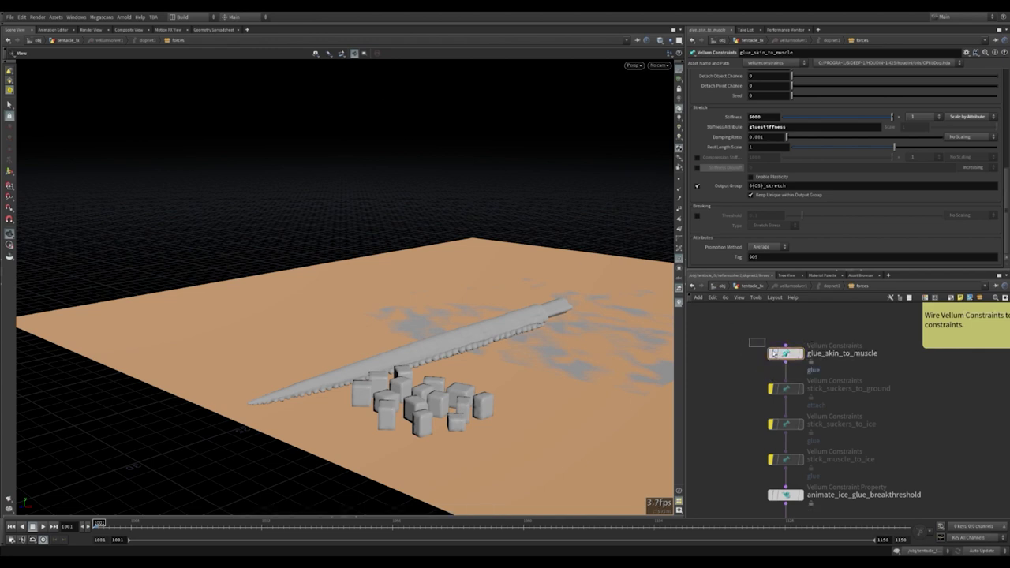
- Select the stick_suckers_to_ground attach constraint for review
scroll(757, 217, up, 5)
scroll(734, 144, up, 5)
scroll(734, 144, up, 3)
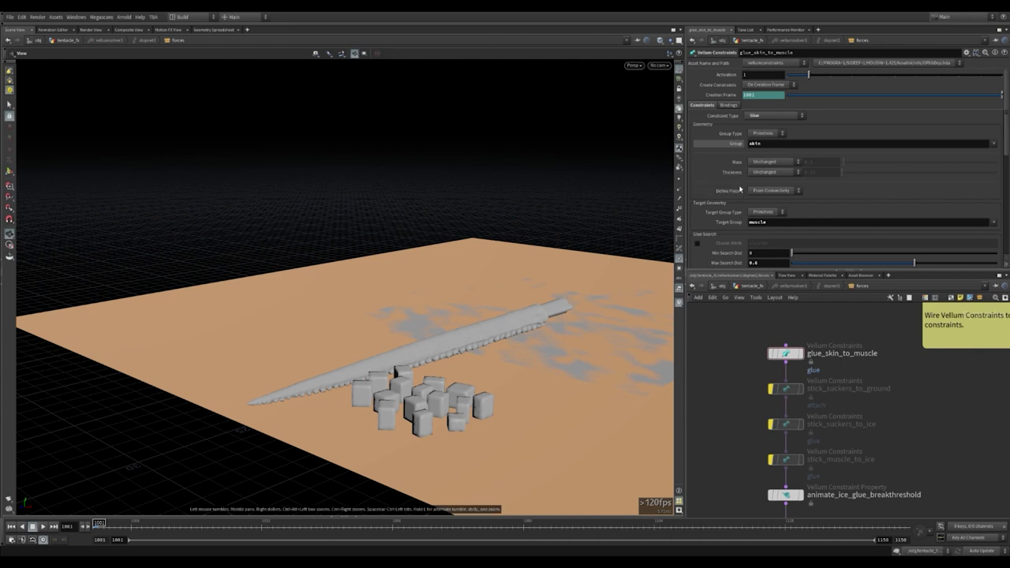
scroll(740, 190, down, 1)
scroll(741, 189, down, 1)
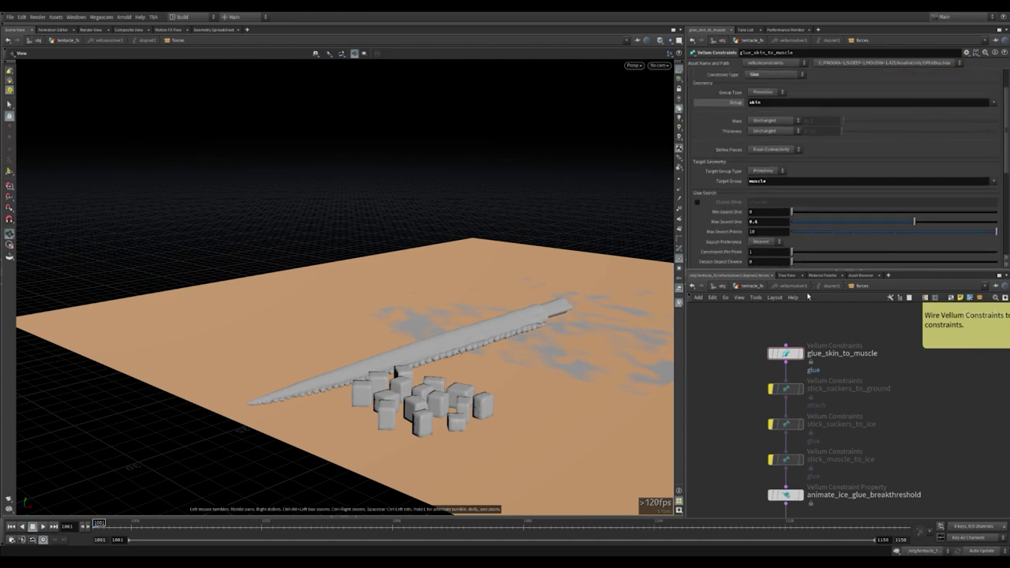
click(783, 389)
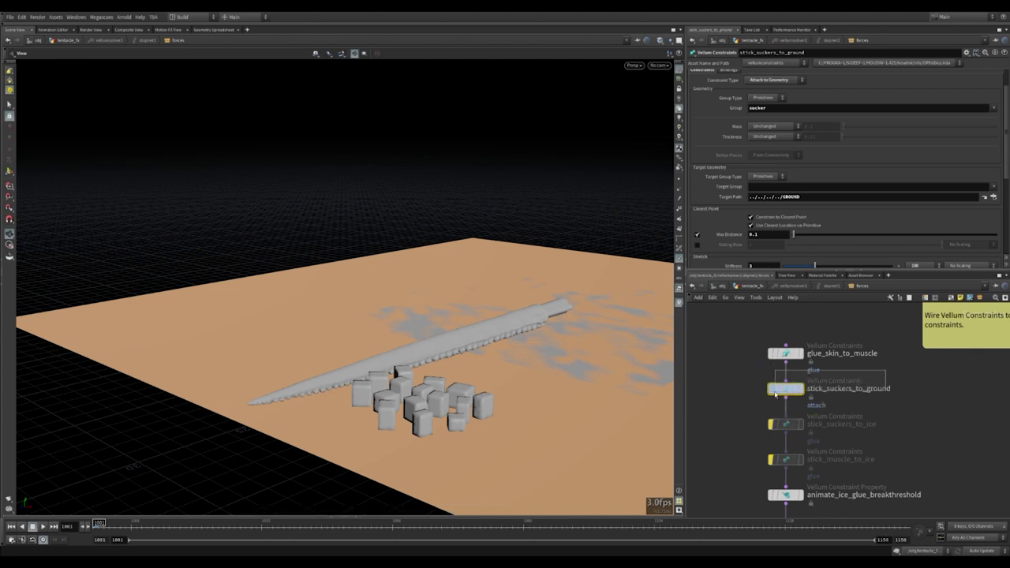
- Review stick_suckers_to_ground parameters, including its 0.005 stretch-distance breaking threshold
scroll(728, 207, up, 2)
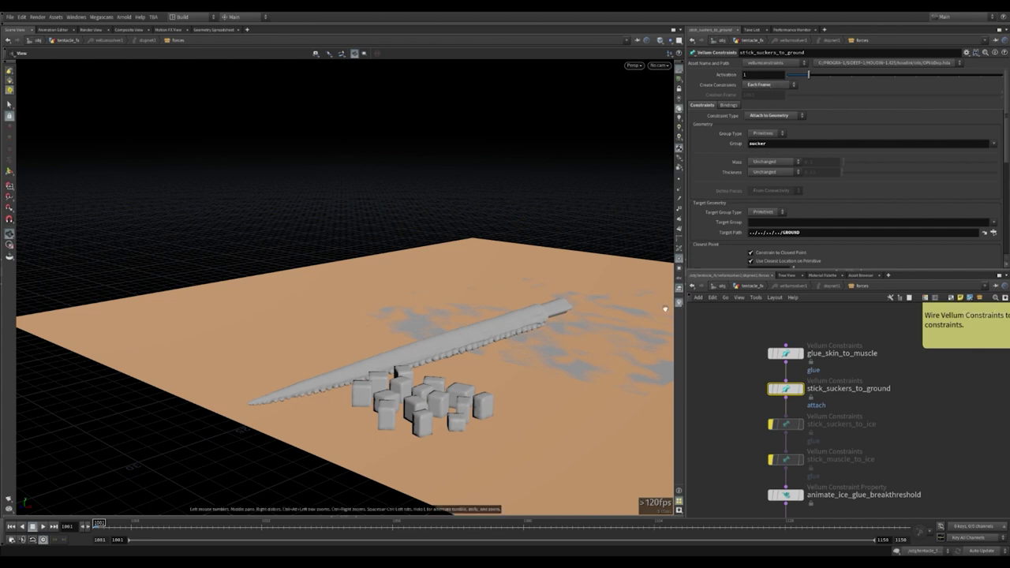
scroll(534, 364, up, 2)
scroll(530, 356, up, 3)
scroll(505, 348, up, 2)
scroll(476, 338, up, 1)
scroll(466, 334, up, 1)
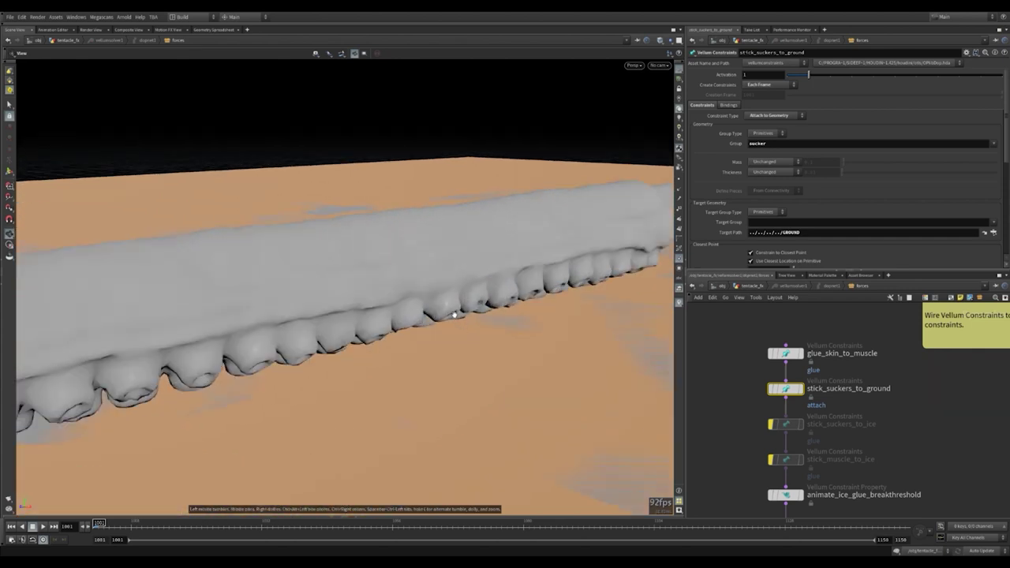
scroll(726, 205, down, 3)
scroll(726, 205, down, 3)
scroll(725, 205, down, 2)
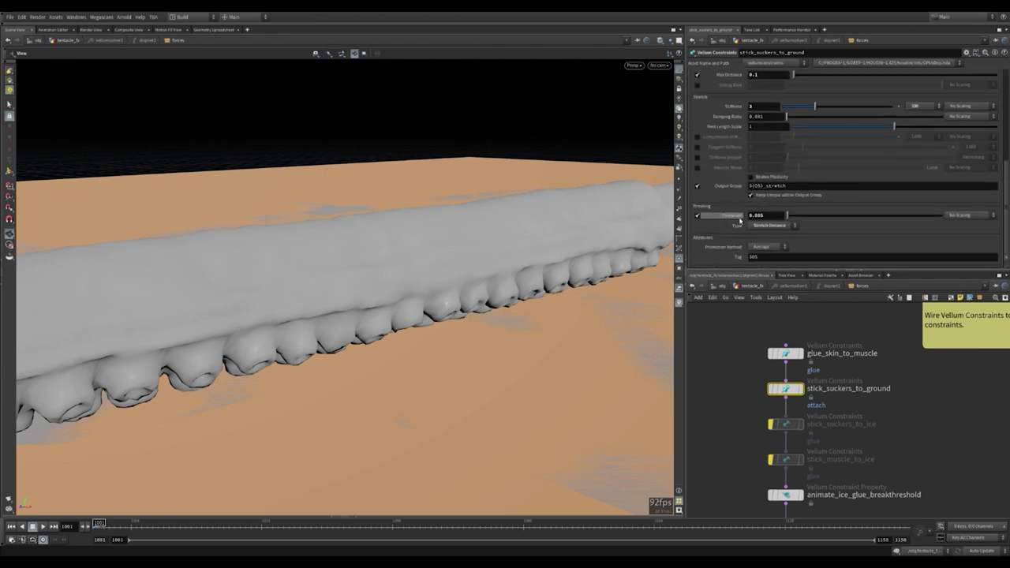
- Zoom onto the suckers on the ground and select stick_suckers_to_ice
drag(514, 331, 544, 296)
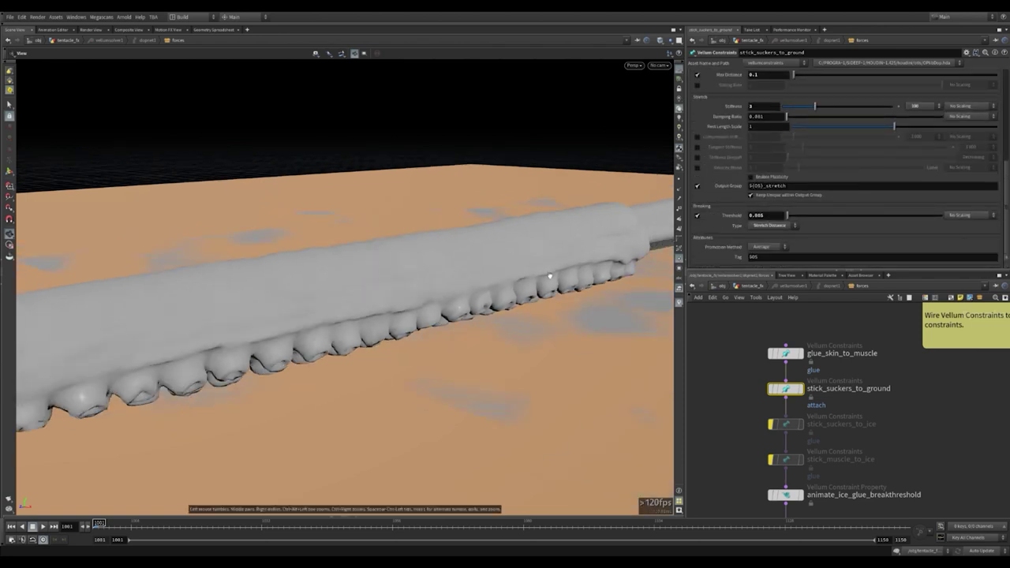
scroll(552, 274, down, 2)
scroll(551, 274, down, 2)
scroll(552, 274, down, 1)
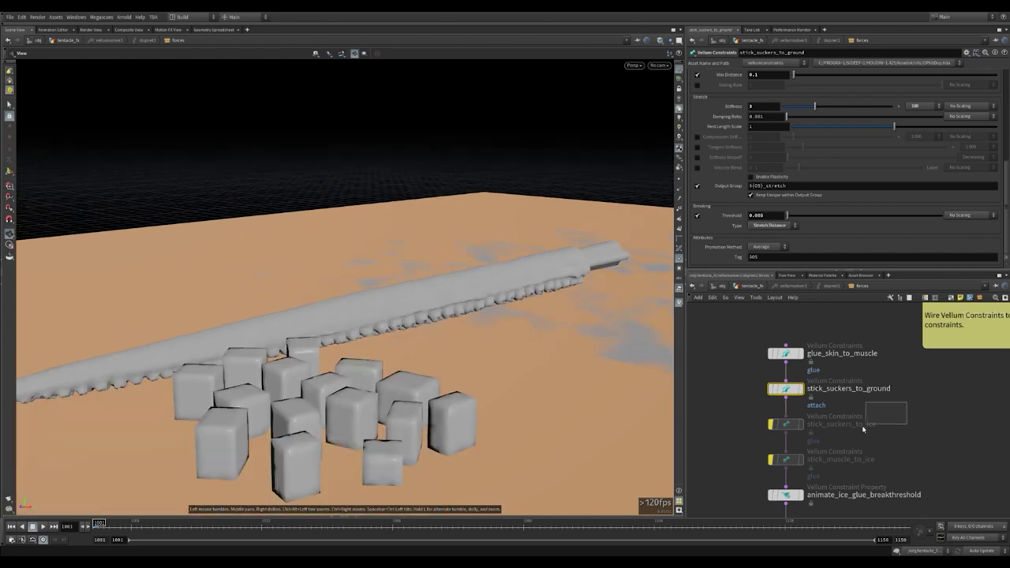
click(786, 424)
- Unbypass stick_suckers_to_ice and review its sucker group glue settings
click(771, 424)
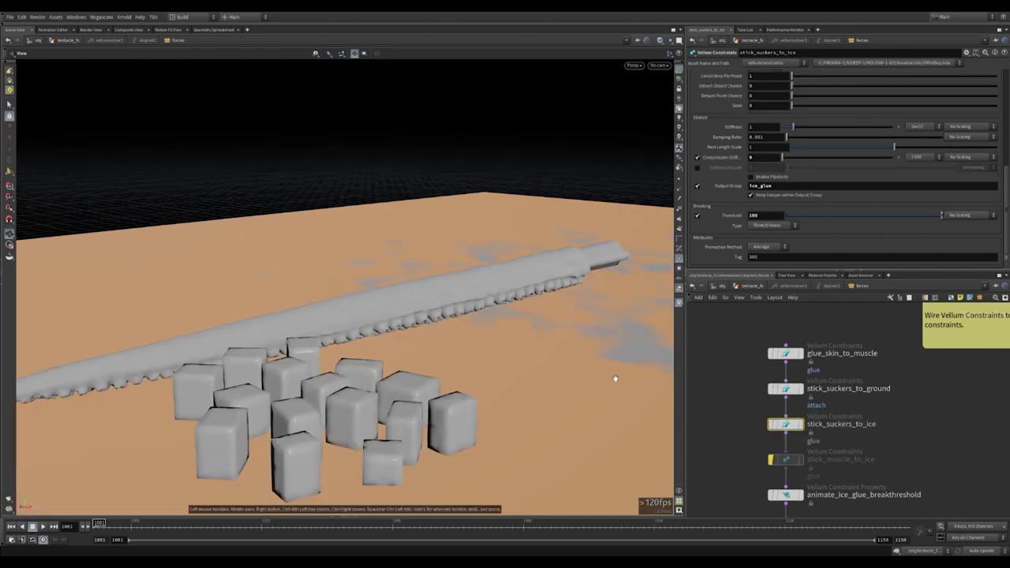
scroll(590, 374, down, 2)
scroll(738, 217, up, 3)
scroll(738, 217, up, 5)
scroll(738, 217, up, 3)
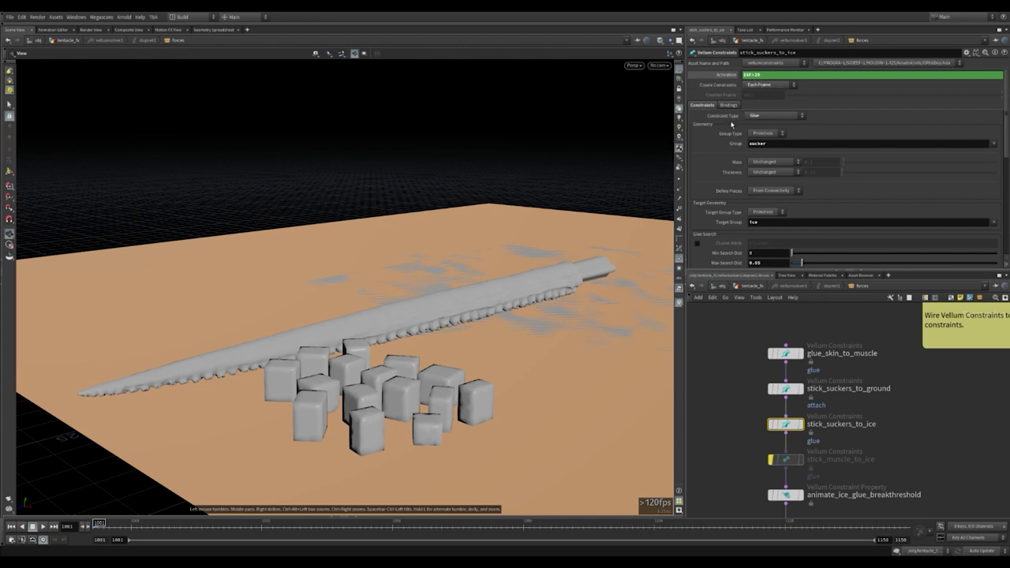
double_click(757, 144)
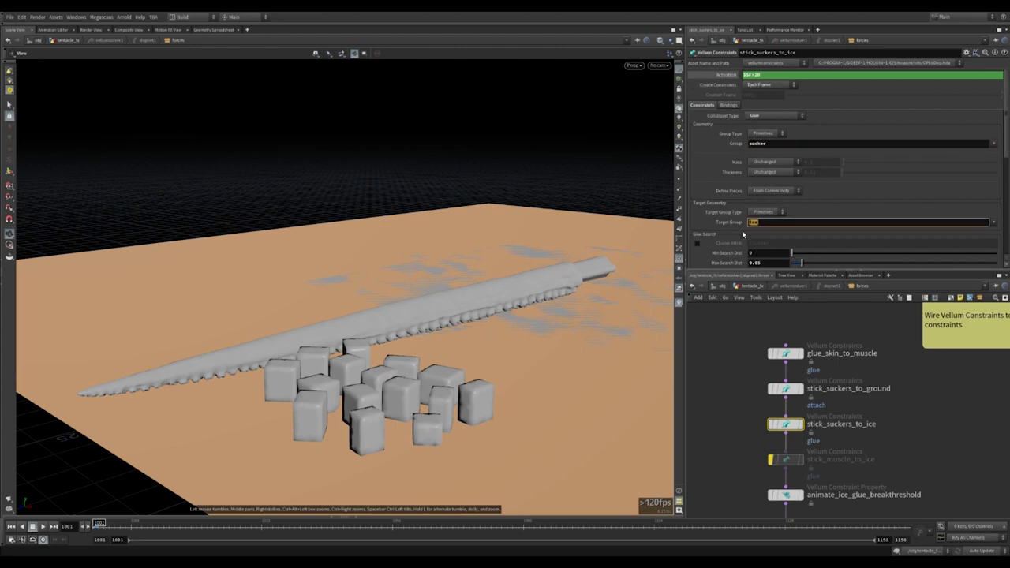
- Bring up animate_ice_glue_breakthreshold, which animates the ice glue break threshold
scroll(725, 234, down, 2)
scroll(724, 234, down, 2)
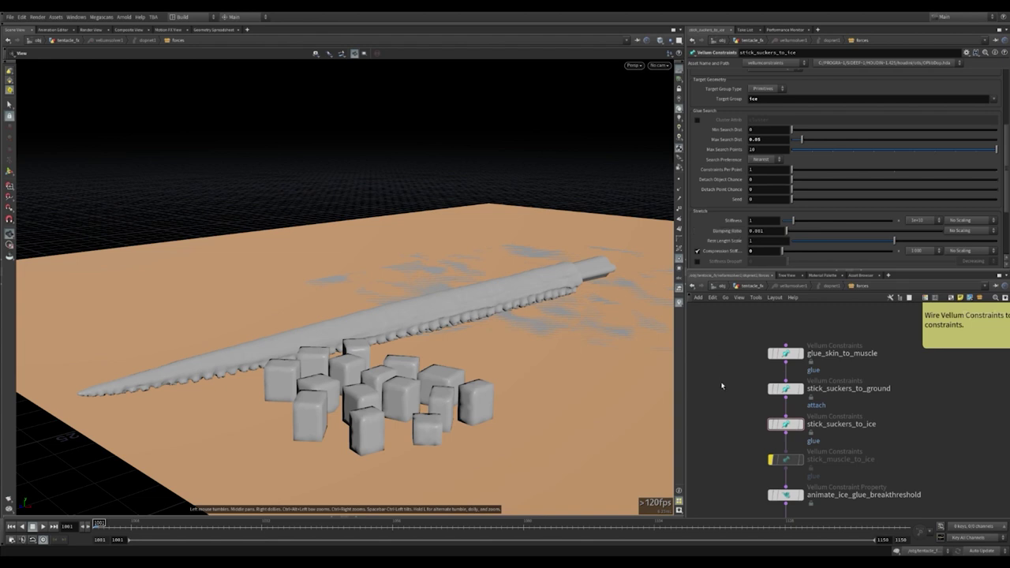
scroll(795, 226, down, 4)
scroll(794, 226, down, 1)
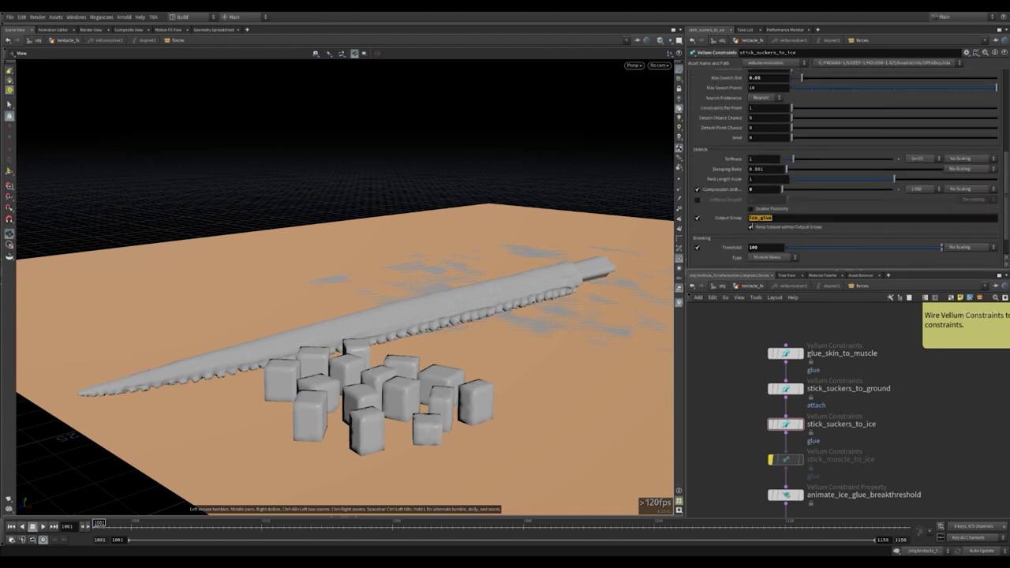
middle_drag(877, 439, 906, 408)
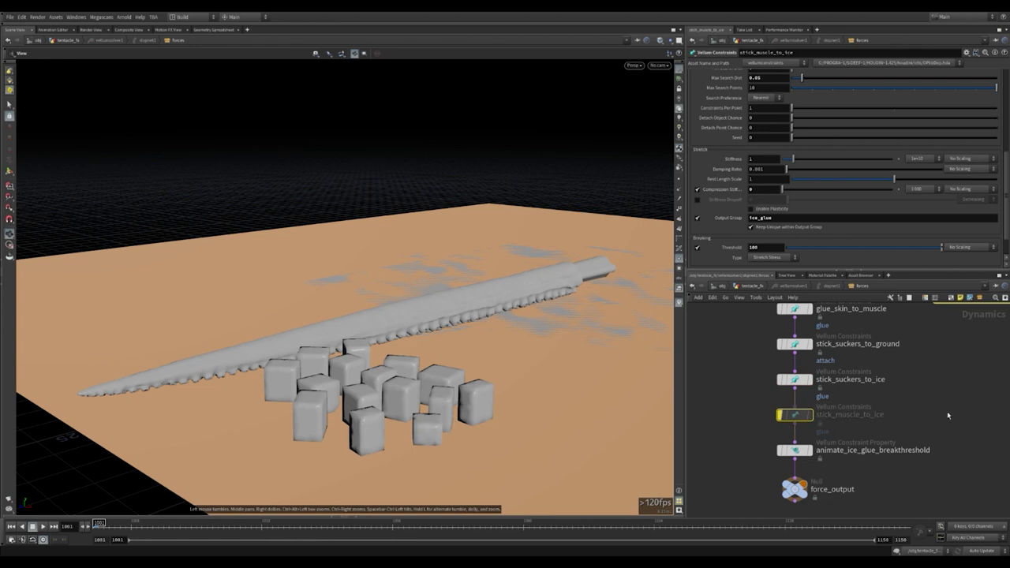
click(861, 452)
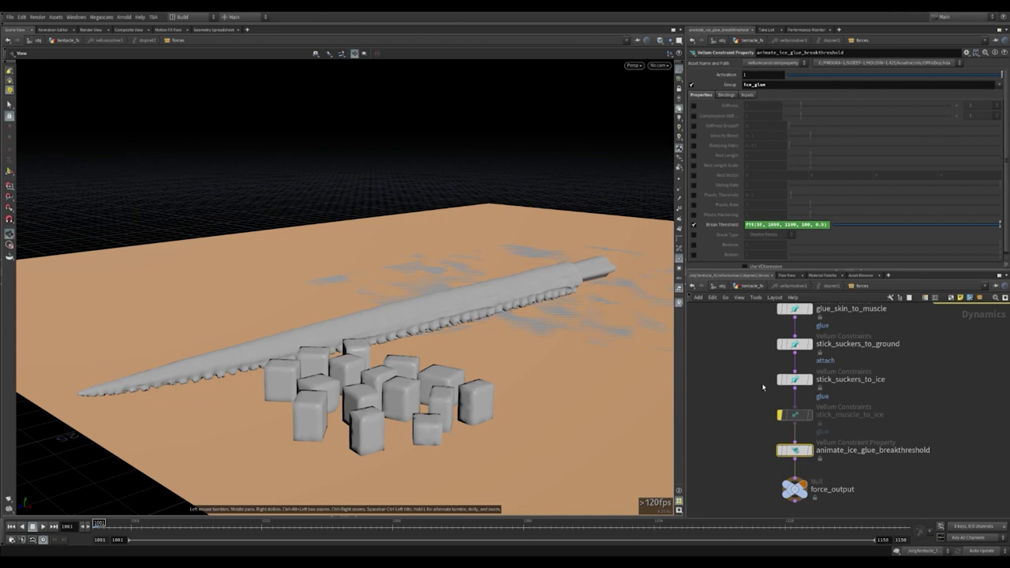
drag(512, 358, 397, 352)
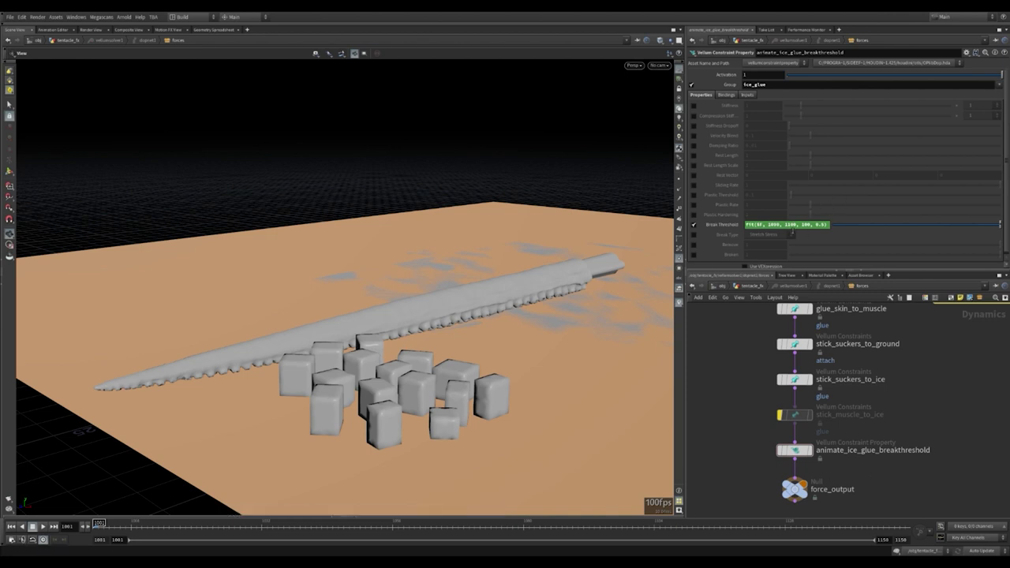
drag(479, 321, 444, 343)
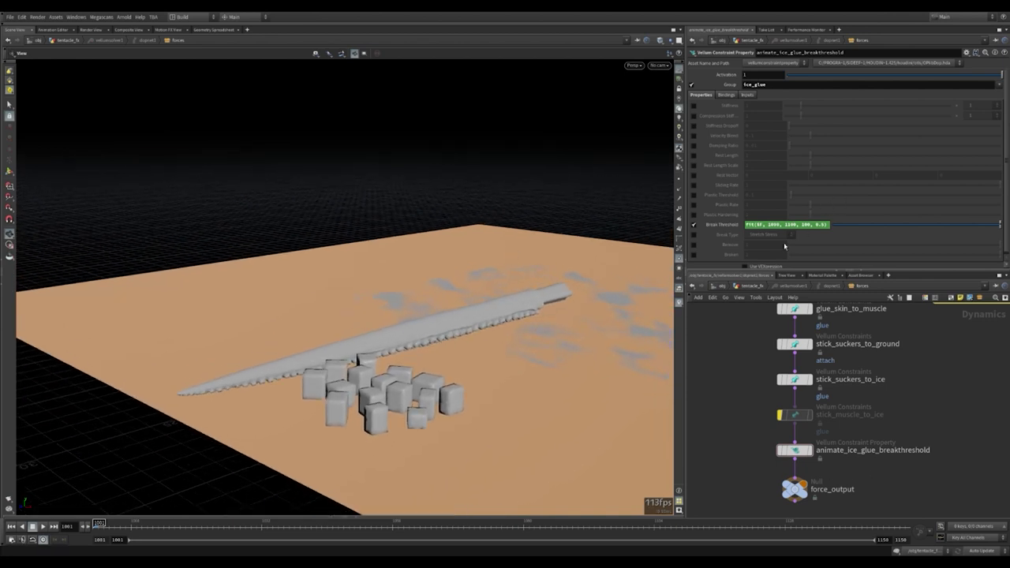
mouse_move(553, 347)
mouse_down()
mouse_move(474, 319)
mouse_move(603, 132)
mouse_up()
drag(669, 96, 644, 185)
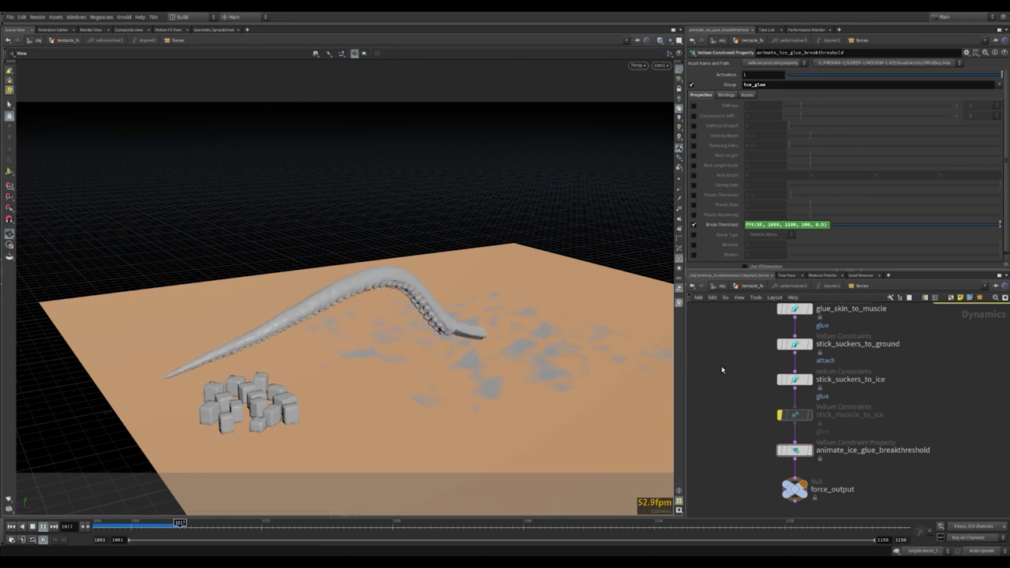
- Go up to tentacle_fx and select vellumio1 to view its cache settings
key(u)
mouse_move(912, 466)
middle_down()
mouse_move(833, 381)
mouse_move(821, 391)
middle_up()
click(747, 391)
scroll(821, 391, up, 1)
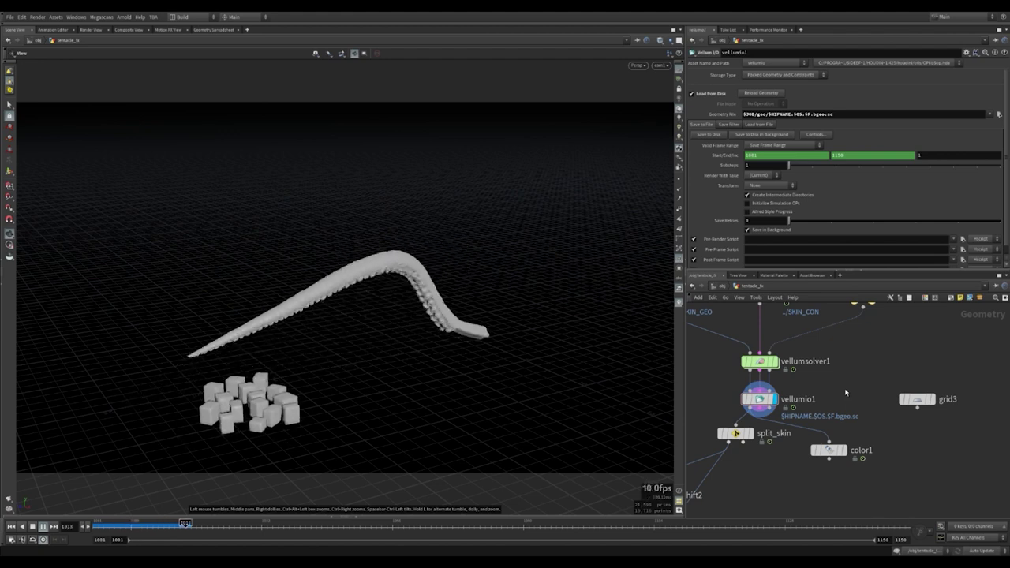
- Stop playback and rewind the troll shot to its start frame
key(ctrl+Up)
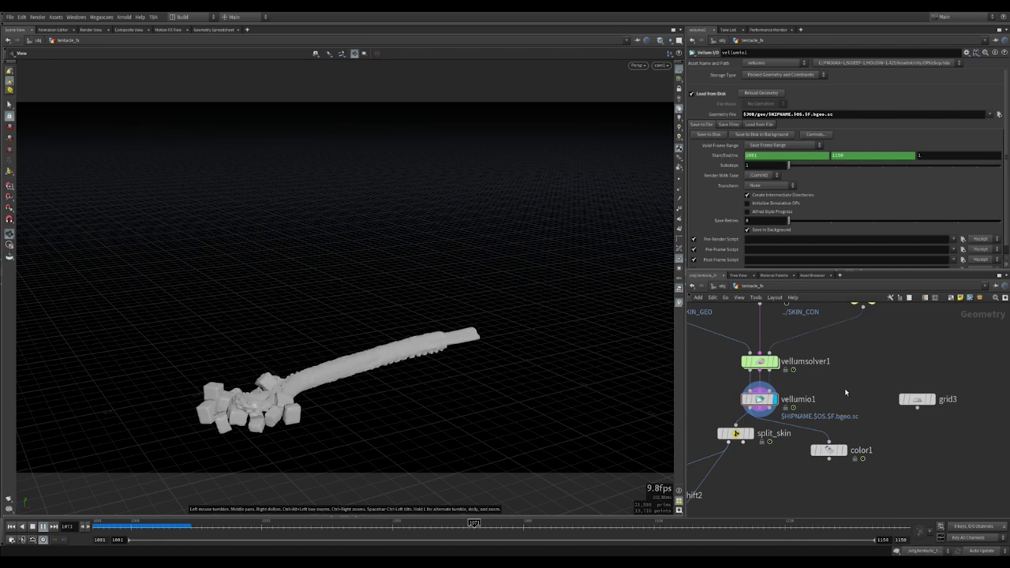
key(ctrl+Up)
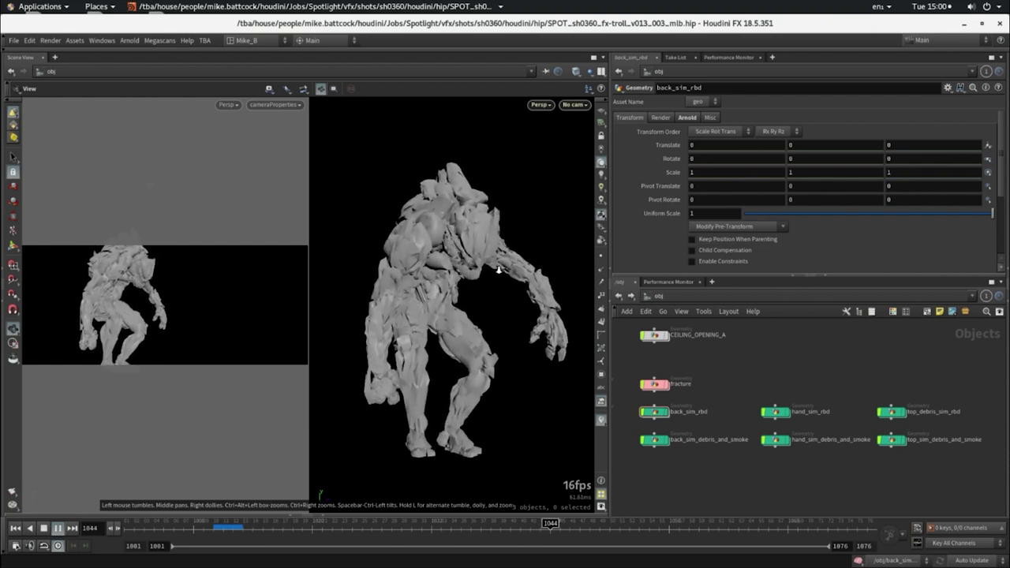
- Rewind to frame 1001, select back_sim_rbd, and orbit around the rock wall
key(s)
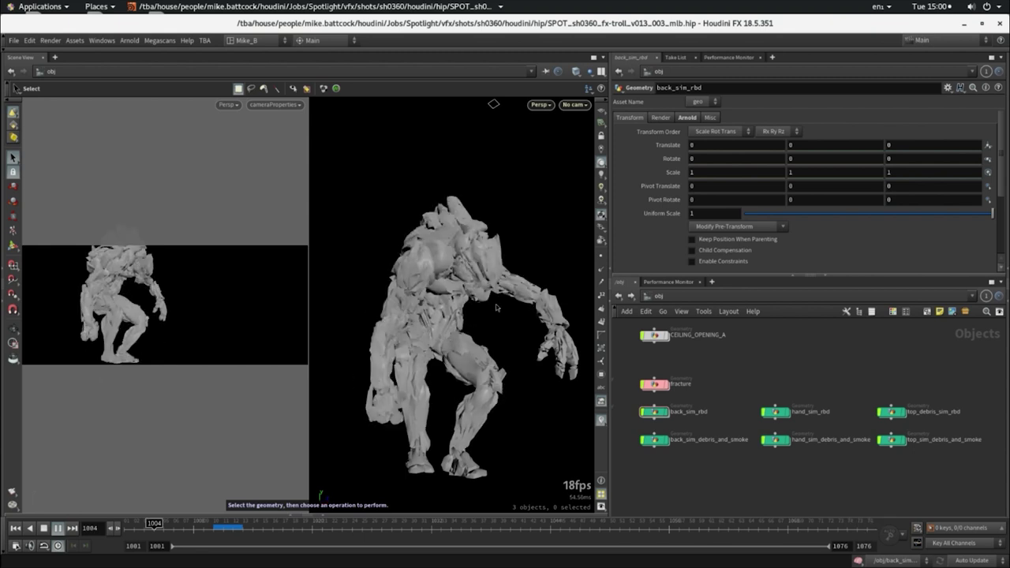
key(ctrl+Up)
scroll(828, 420, down, 2)
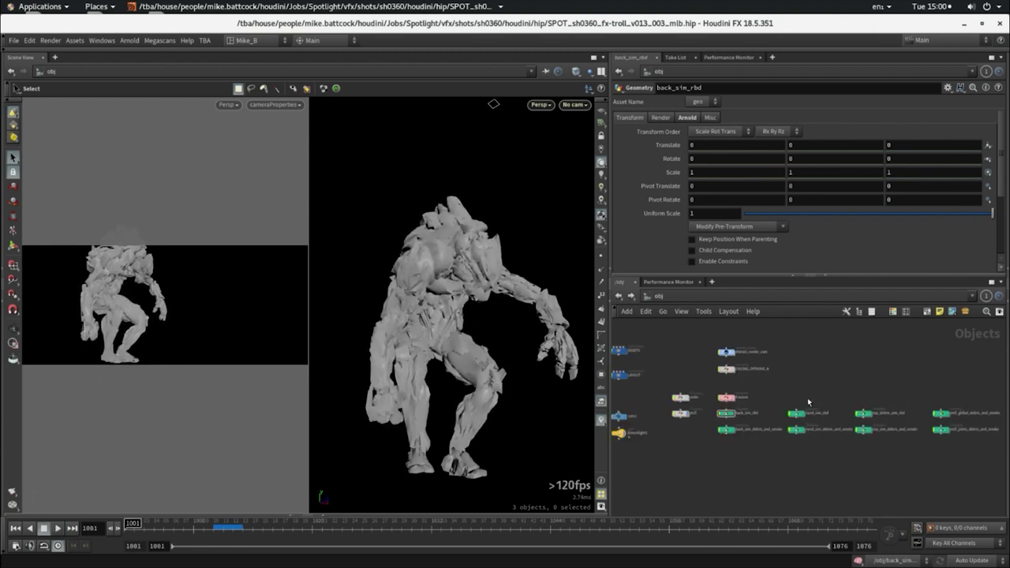
scroll(808, 398, down, 2)
middle_drag(842, 410, 817, 396)
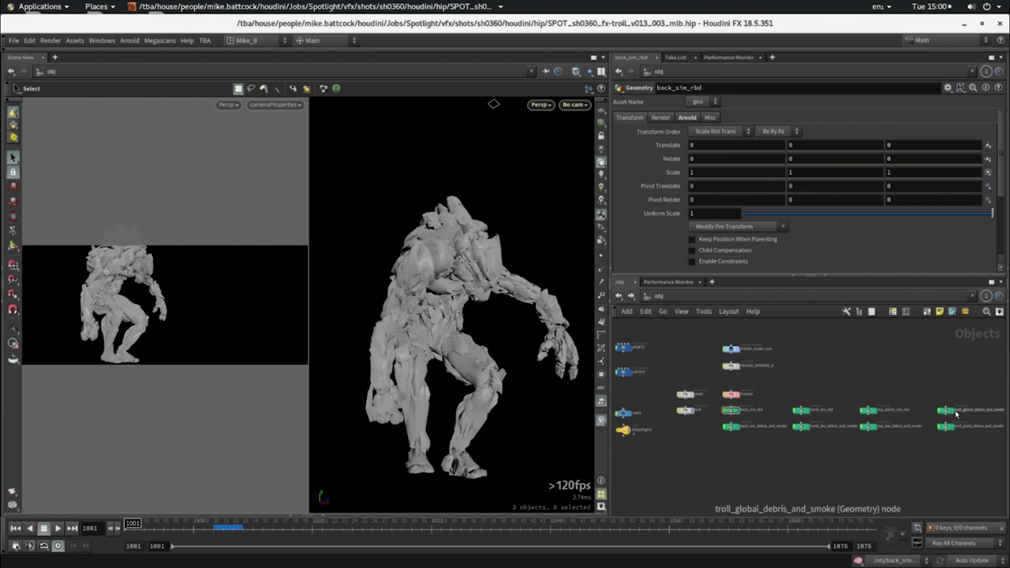
scroll(778, 408, up, 1)
scroll(798, 407, up, 2)
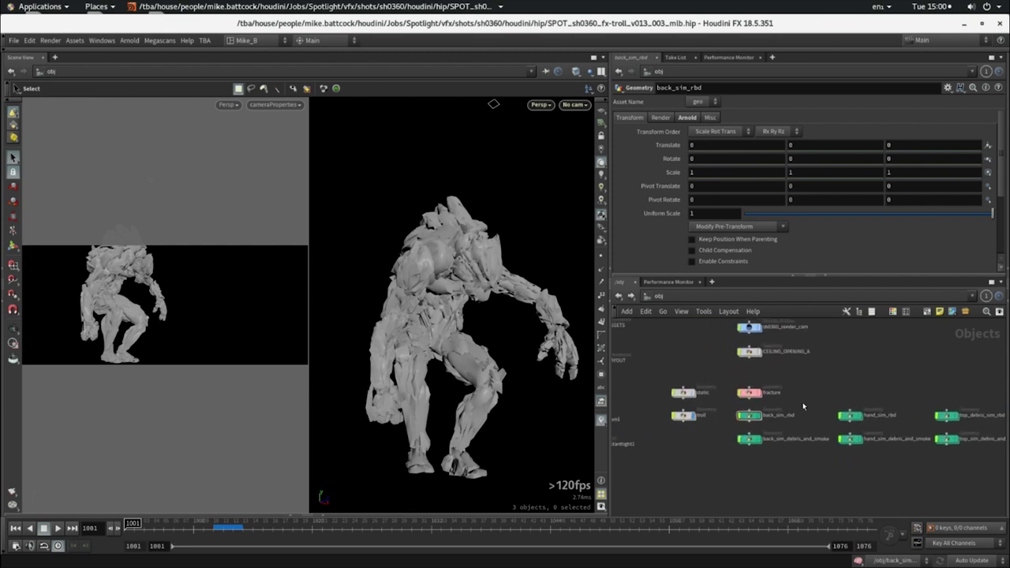
scroll(764, 419, up, 2)
click(763, 416)
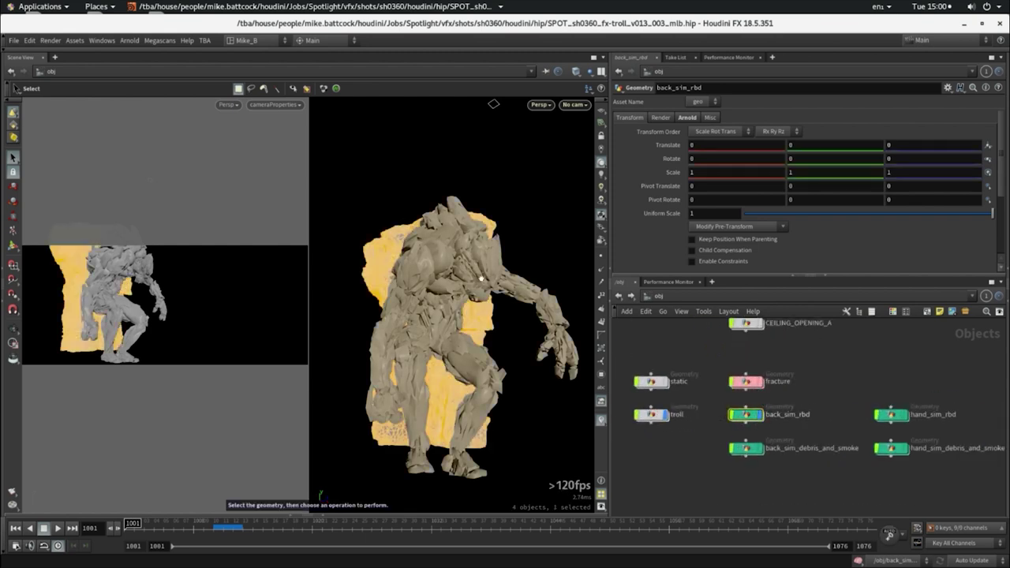
mouse_move(466, 316)
mouse_down()
mouse_move(429, 305)
mouse_move(441, 317)
mouse_move(400, 315)
mouse_move(430, 263)
mouse_up()
key(s)
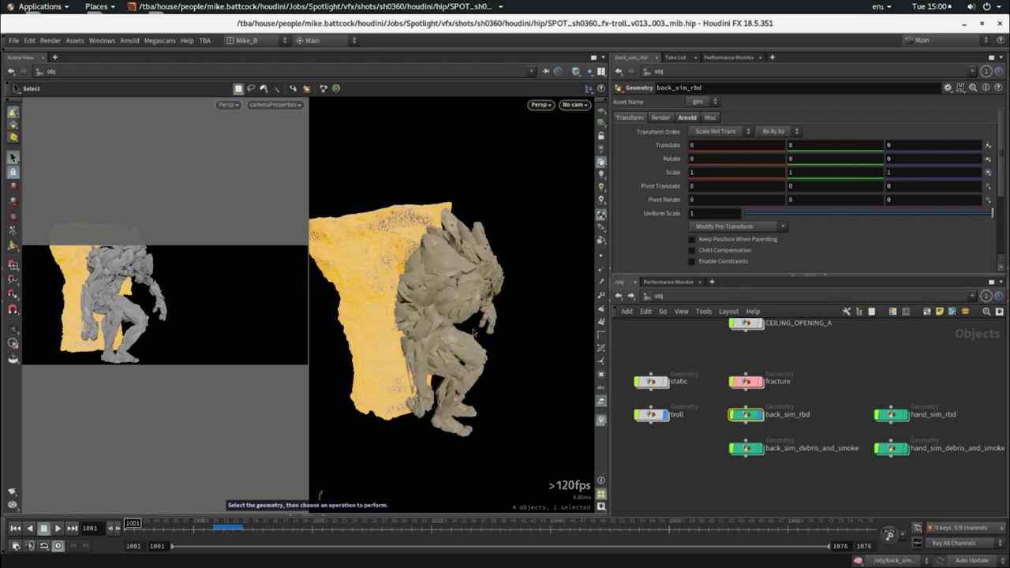
- Inside back_sim_rbd, display object_merge1 with Show All Objects enabled
double_click(766, 412)
middle_drag(770, 386, 782, 407)
scroll(782, 407, up, 3)
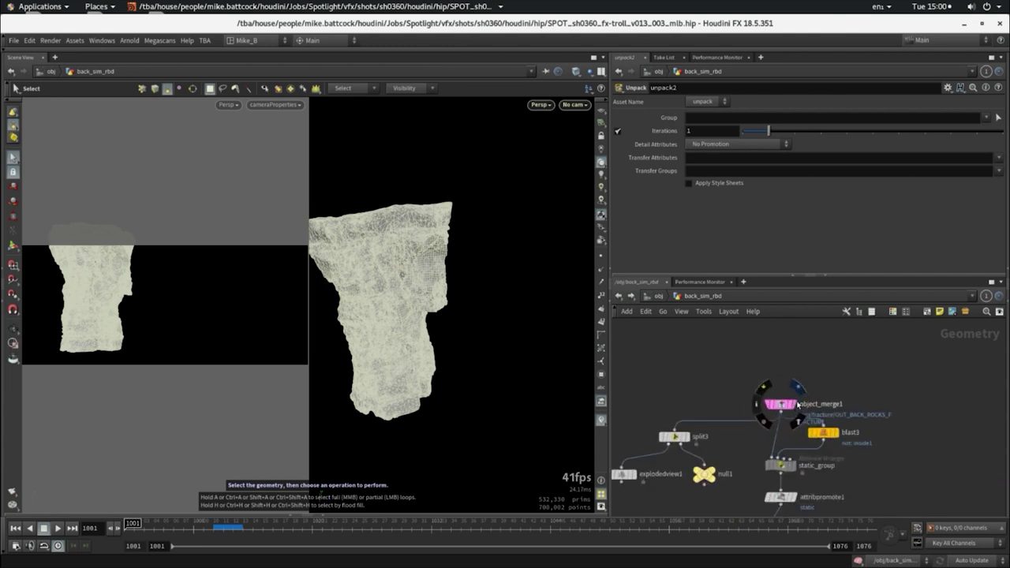
click(802, 396)
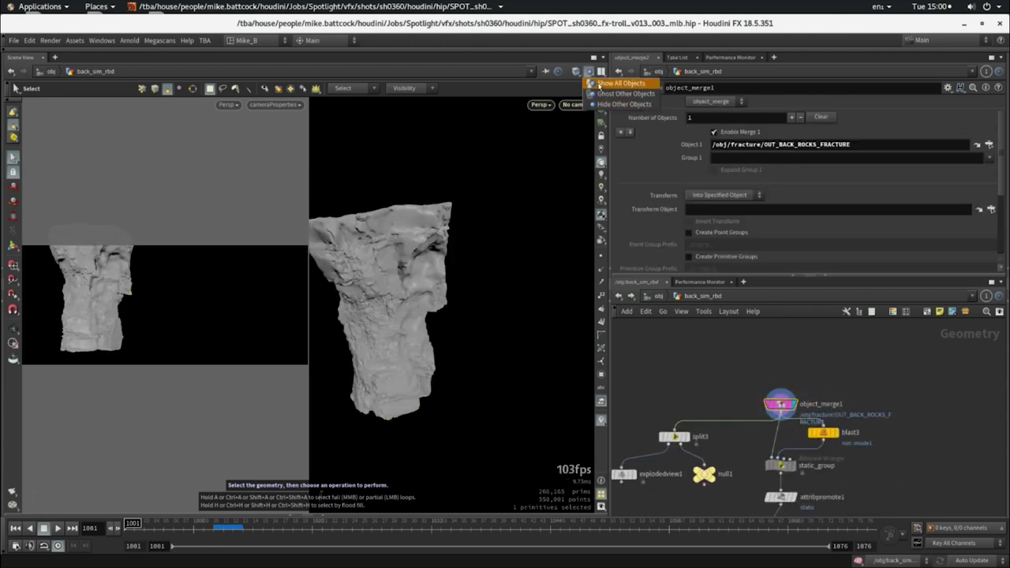
click(590, 73)
key(Escape)
drag(413, 289, 419, 284)
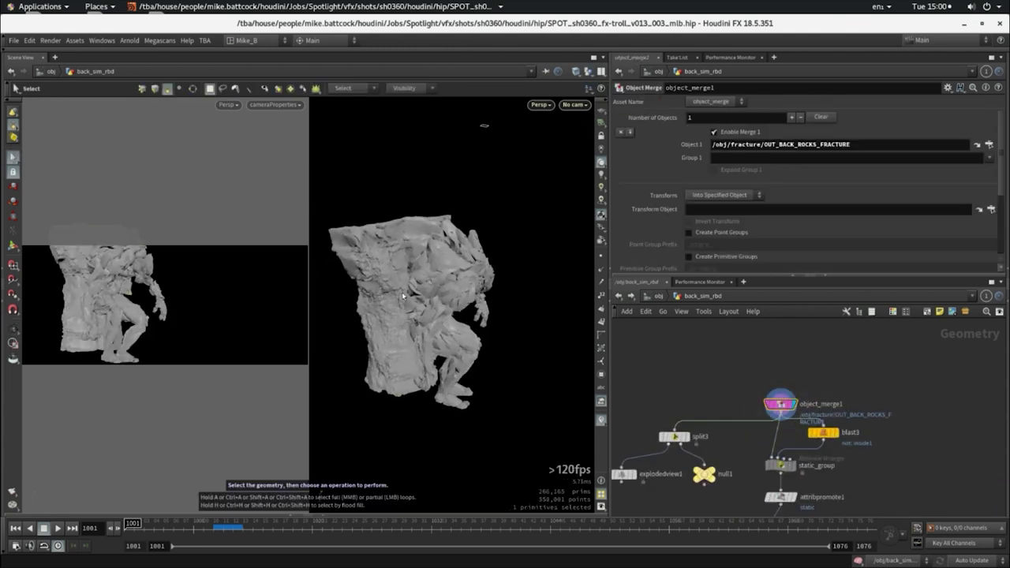
right_drag(406, 319, 682, 414)
- Display only the troll pieces from split3 and orbit around them
mouse_move(675, 437)
click(694, 443)
key(Escape)
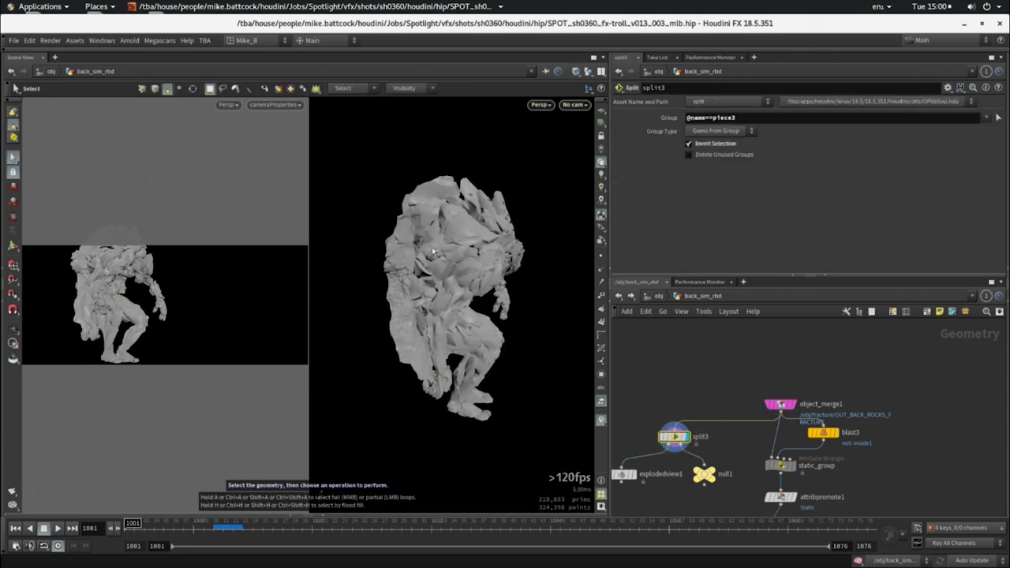
mouse_move(430, 246)
mouse_down()
mouse_move(473, 234)
mouse_move(487, 163)
mouse_up()
key(s)
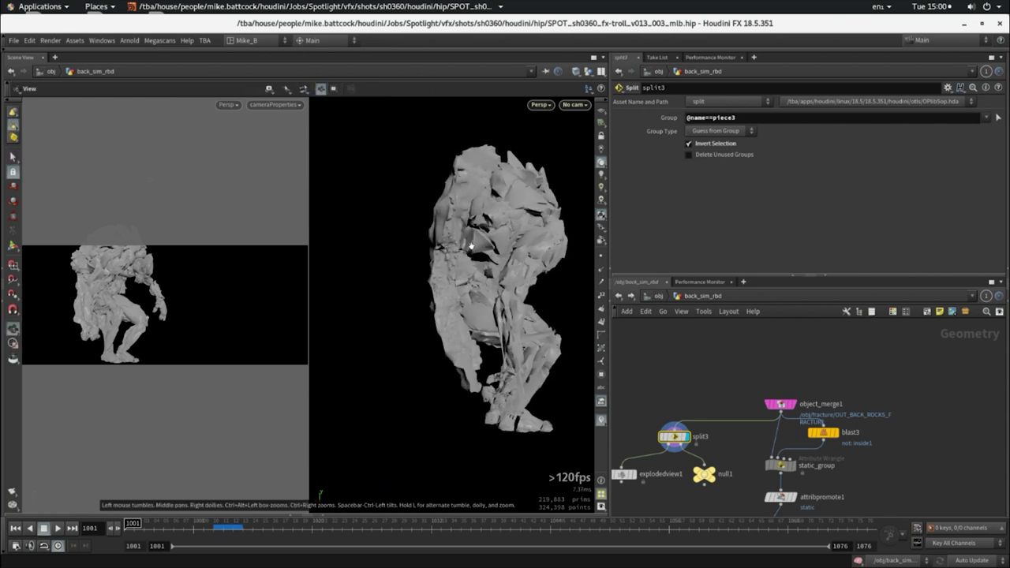
alt+drag(473, 235, 518, 154)
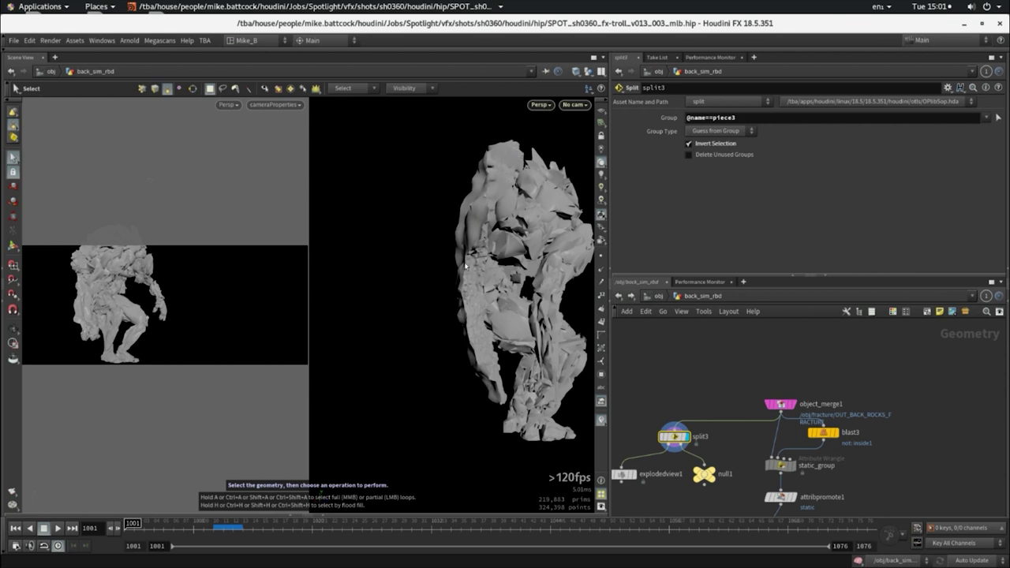
key(Escape)
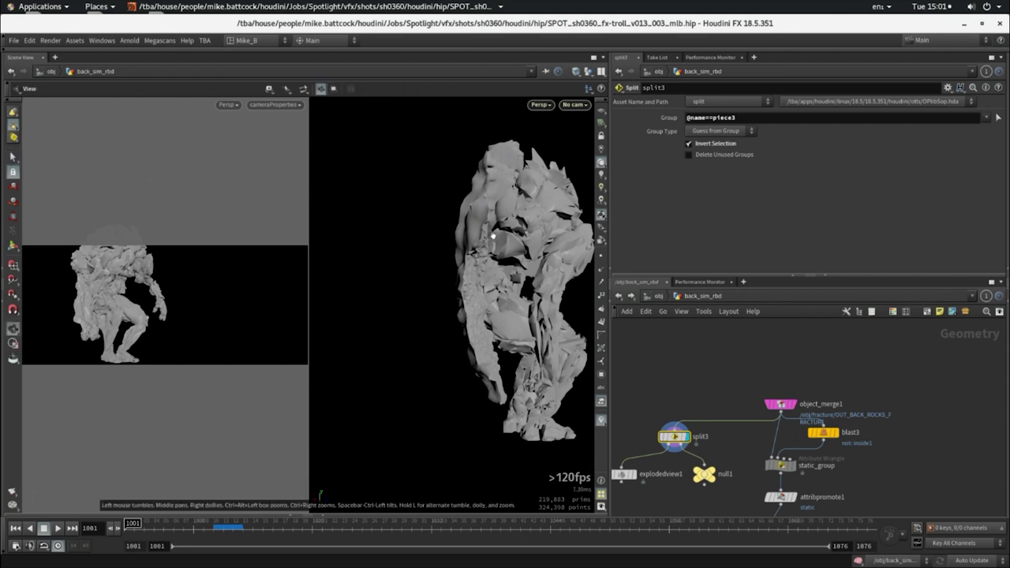
key(s)
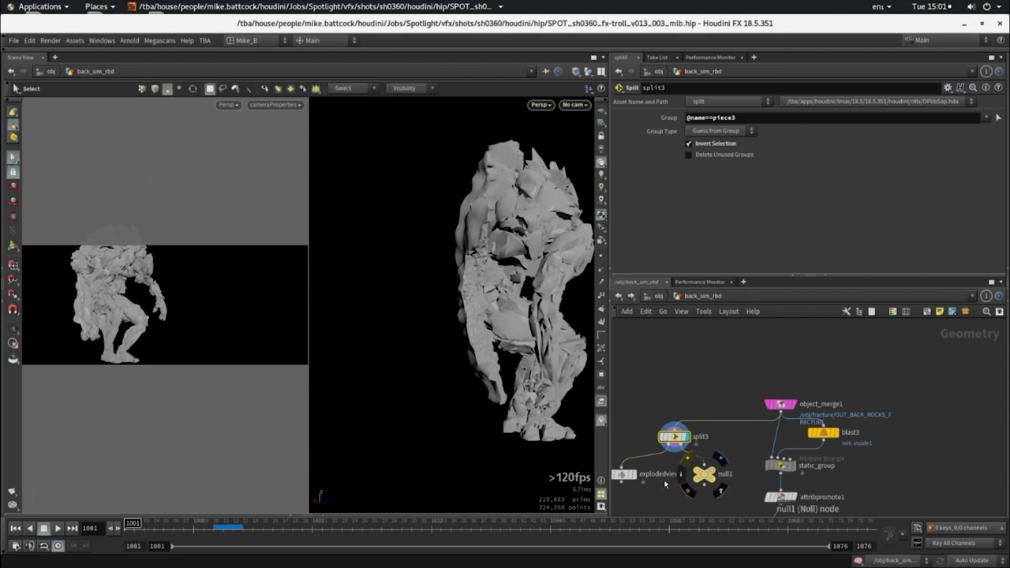
- Display explodedview1 to spread the troll pieces apart
middle_drag(663, 487, 686, 475)
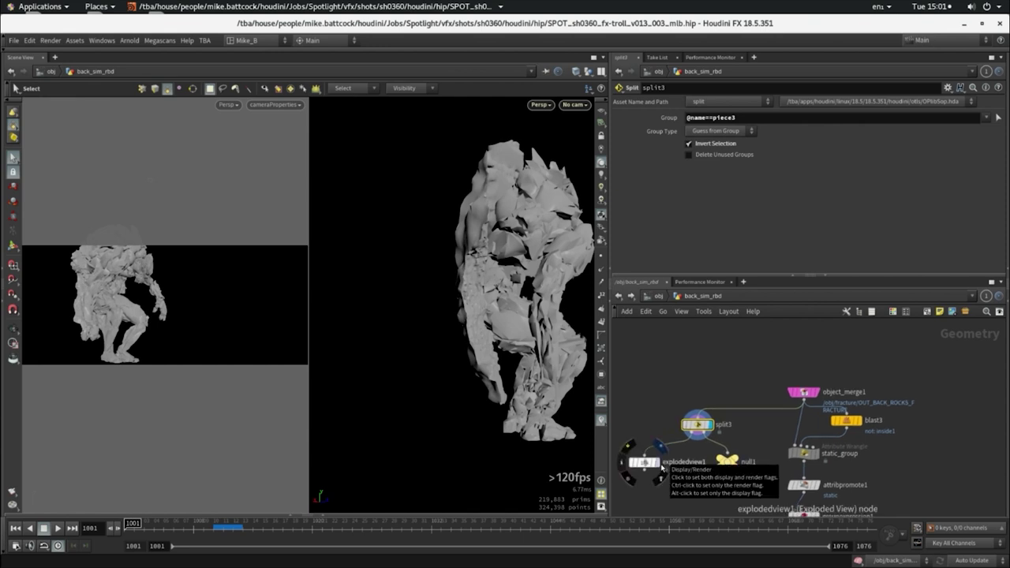
click(662, 467)
key(Escape)
- Display the reassembled troll instead of the exploded pieces
drag(476, 275, 414, 157)
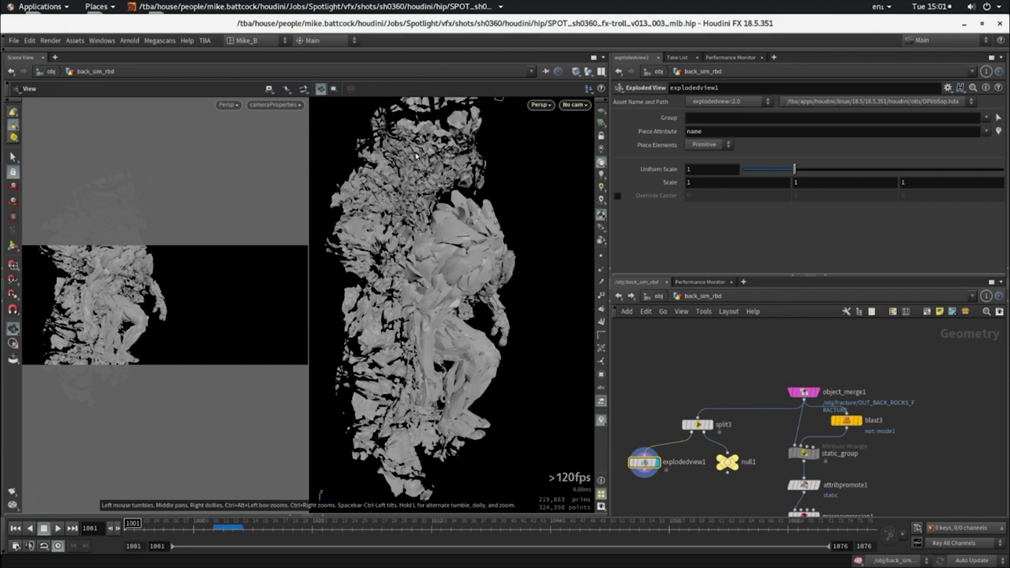
key(s)
alt+drag(410, 157, 440, 147)
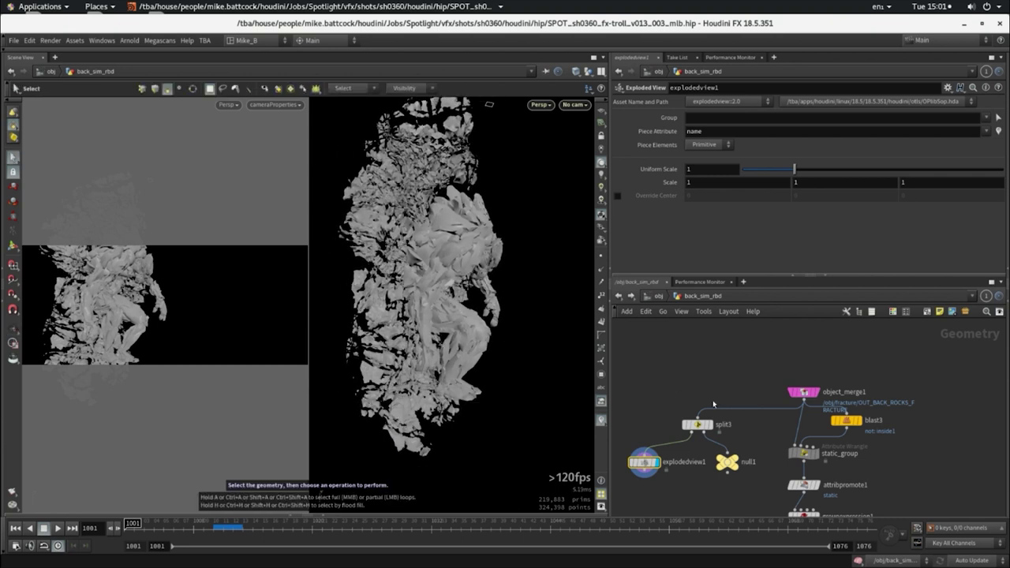
scroll(765, 455, down, 3)
mouse_move(765, 456)
middle_down()
mouse_move(784, 350)
mouse_move(793, 365)
middle_up()
scroll(783, 350, up, 2)
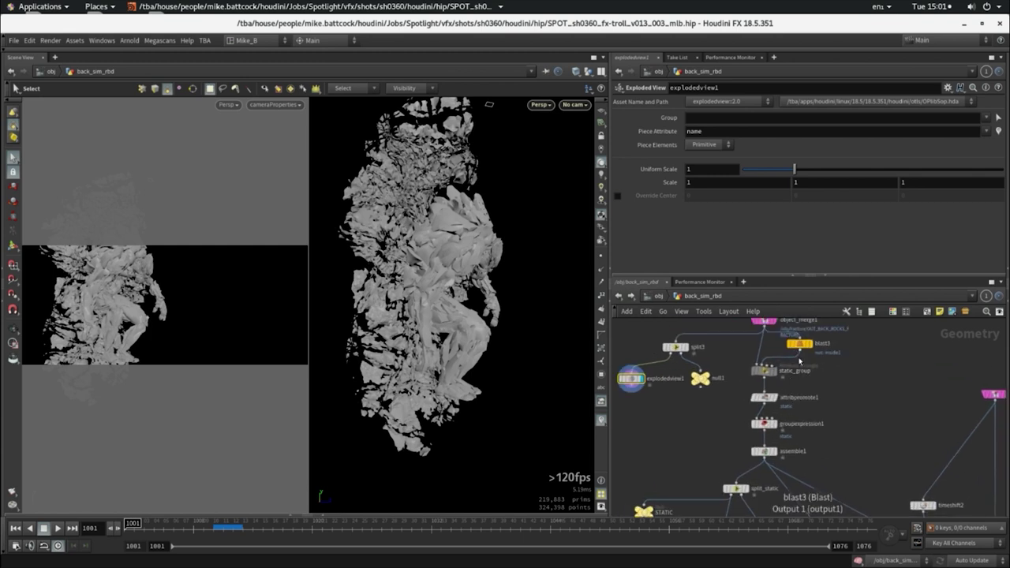
scroll(775, 376, up, 1)
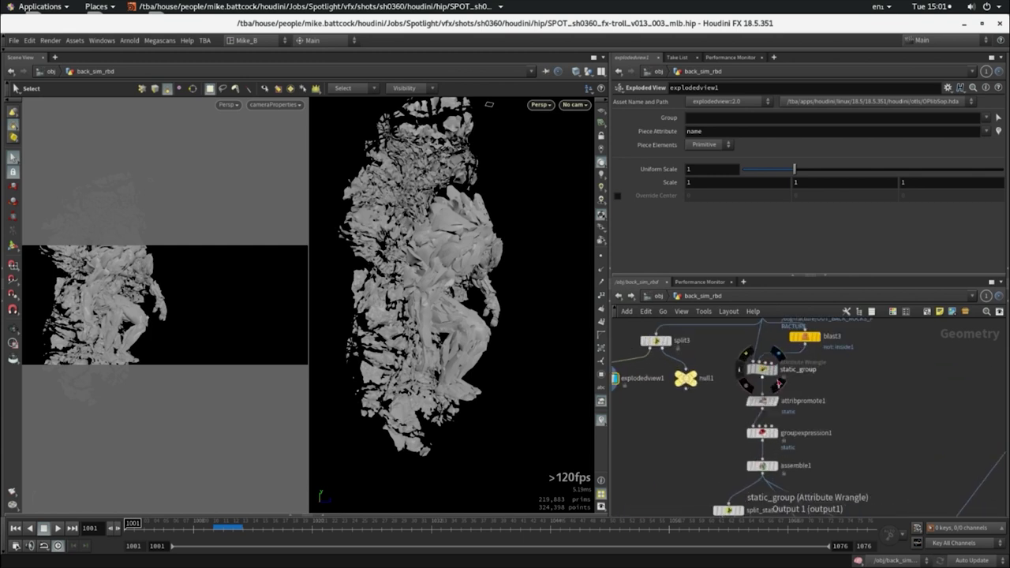
mouse_move(764, 466)
scroll(802, 472, down, 2)
middle_drag(790, 474, 804, 401)
scroll(776, 436, up, 2)
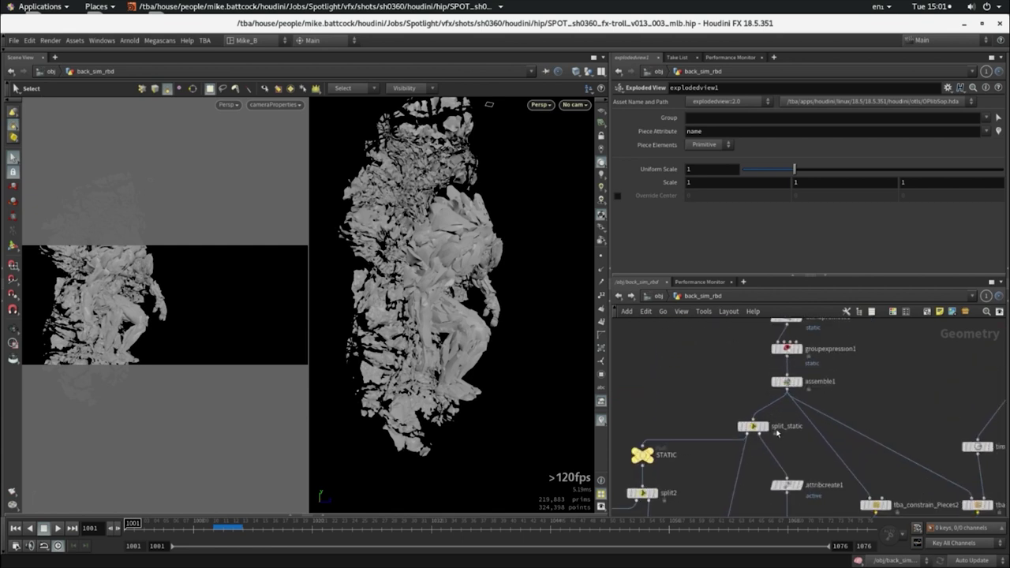
mouse_move(689, 462)
middle_down()
mouse_move(738, 375)
mouse_move(792, 377)
middle_up()
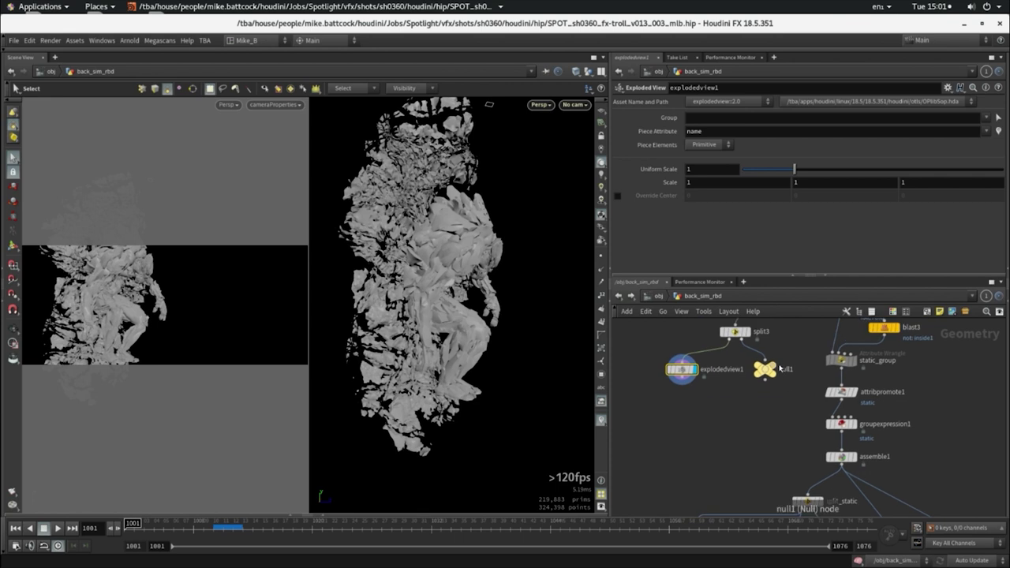
click(780, 369)
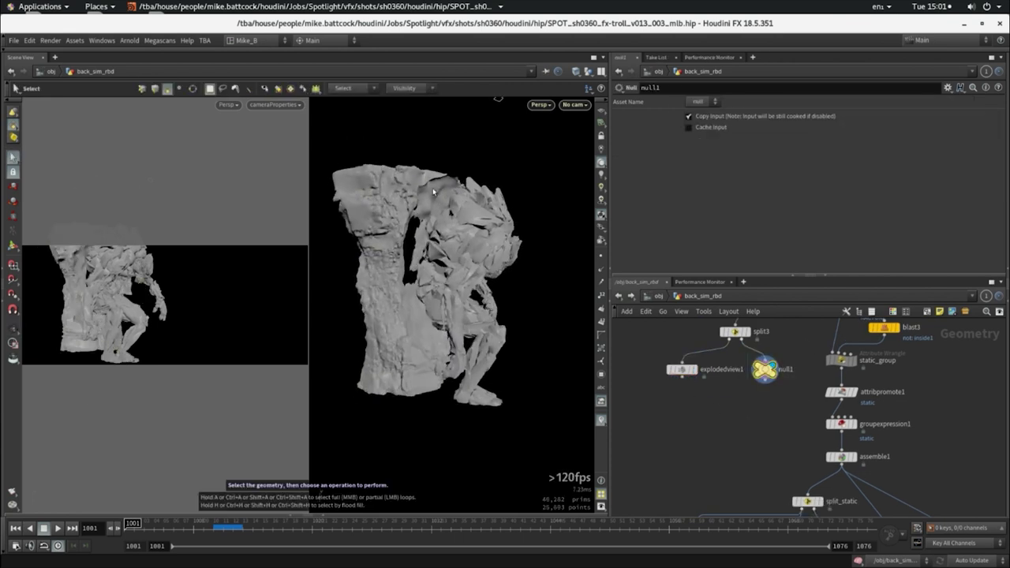
- Select the unpack1 node to inspect its output
scroll(390, 256, up, 2)
scroll(415, 183, up, 2)
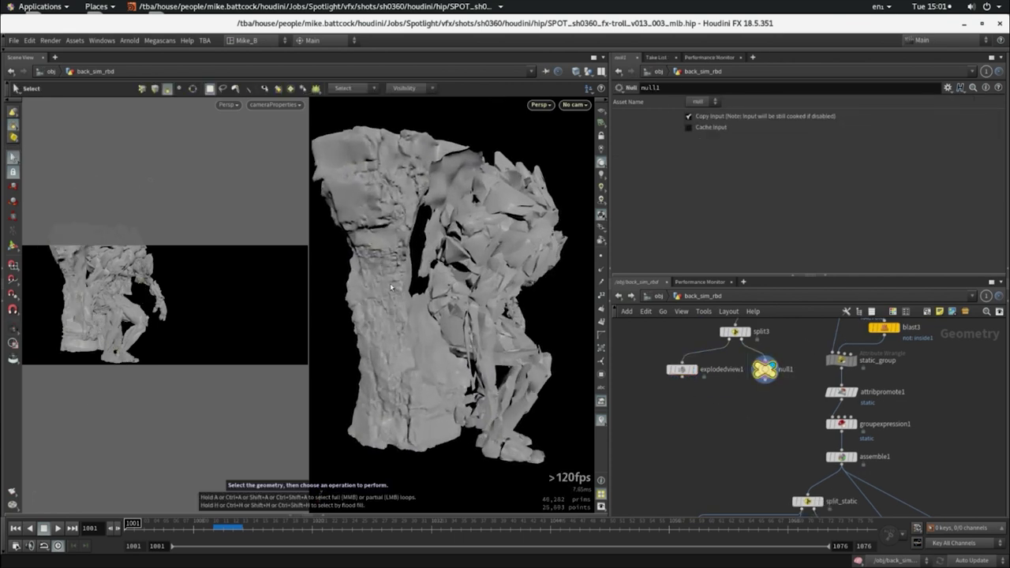
middle_drag(686, 453, 695, 355)
middle_drag(695, 474, 711, 424)
click(702, 423)
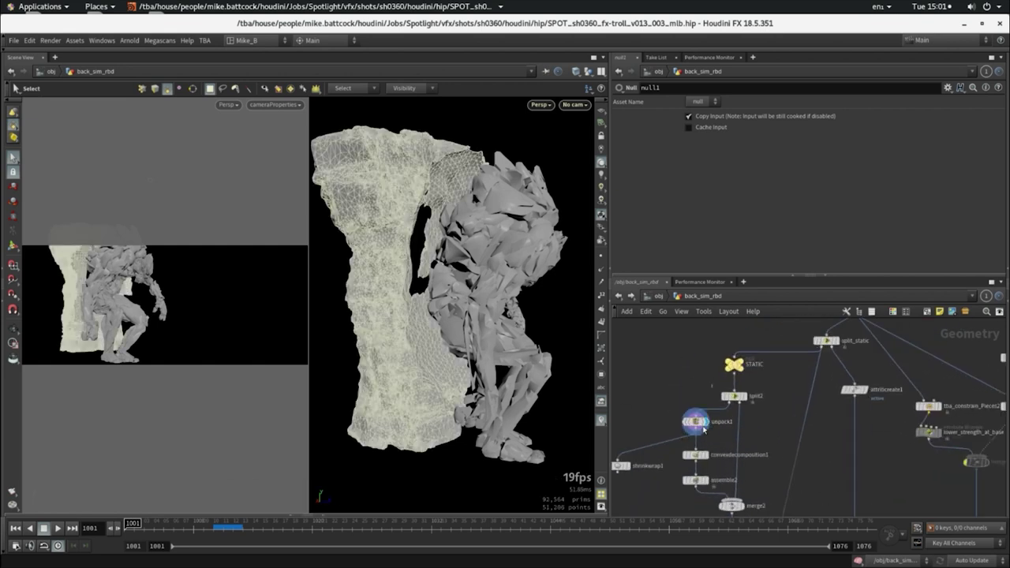
middle_drag(646, 410, 688, 397)
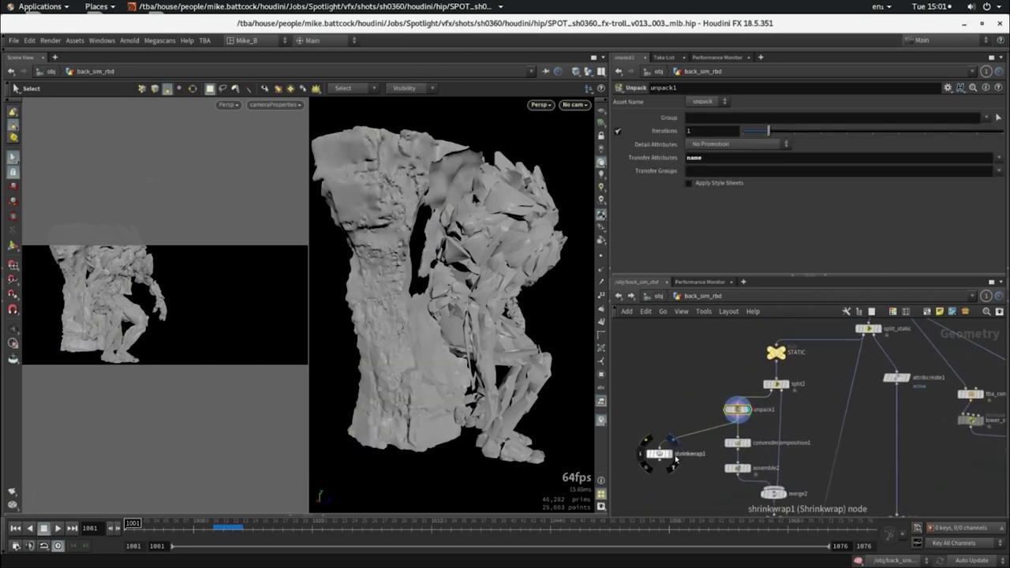
scroll(455, 407, up, 2)
scroll(454, 415, up, 2)
- Hide other objects and display the shrinkwrap1 convex hull of the rock
click(589, 72)
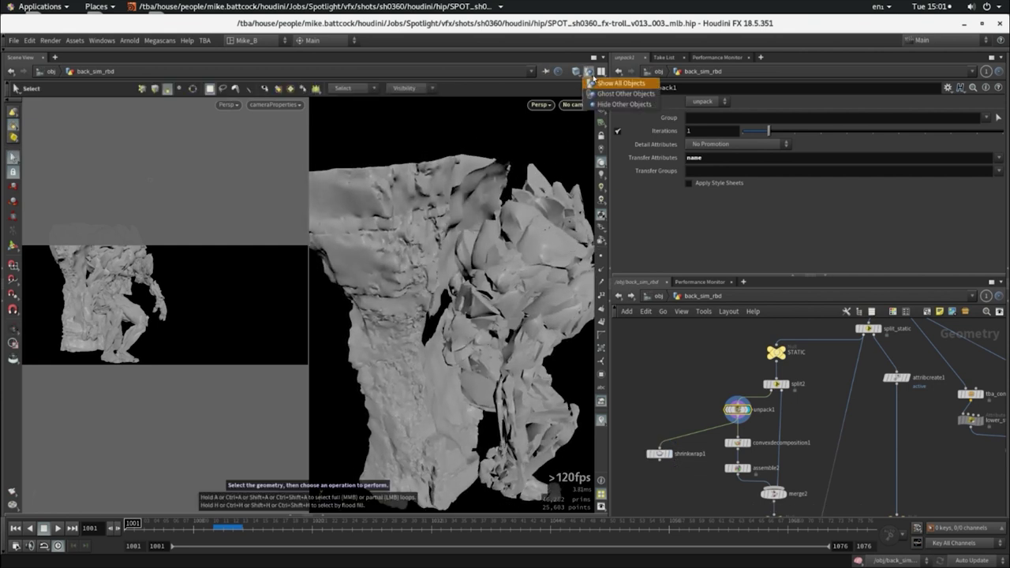
click(624, 104)
key(Escape)
mouse_move(442, 332)
mouse_down()
mouse_move(488, 262)
mouse_move(463, 302)
mouse_move(523, 237)
mouse_move(518, 217)
mouse_up()
key(s)
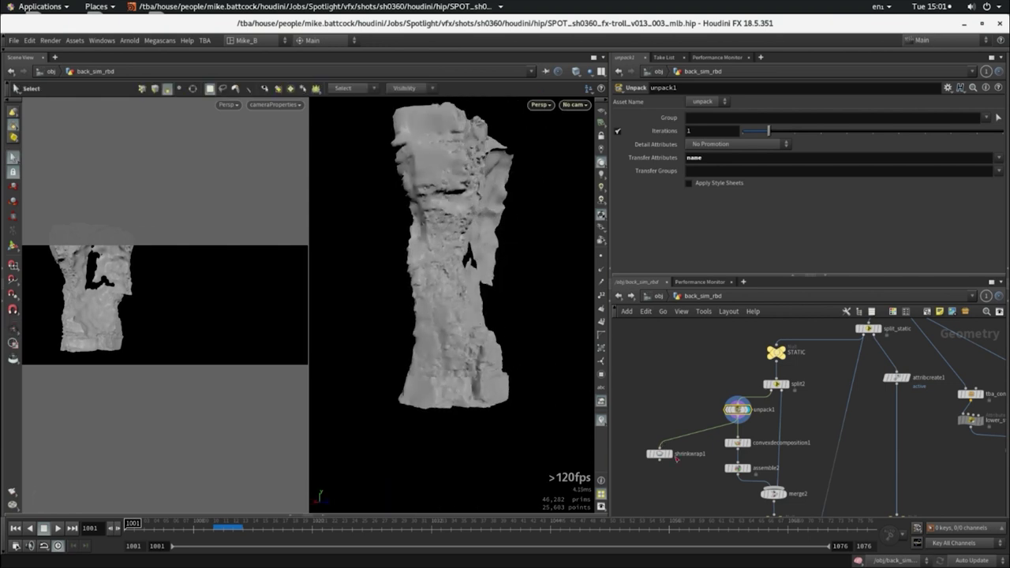
click(676, 462)
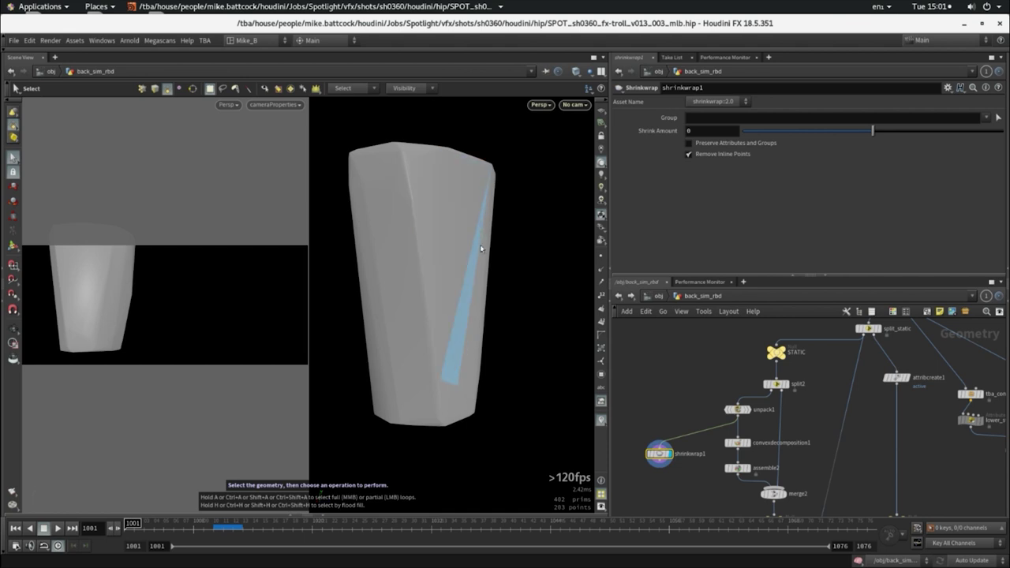
- Display convexdecomposition1's convex hull pieces, orbit to inspect, and locate the constraint nodes
scroll(748, 444, up, 3)
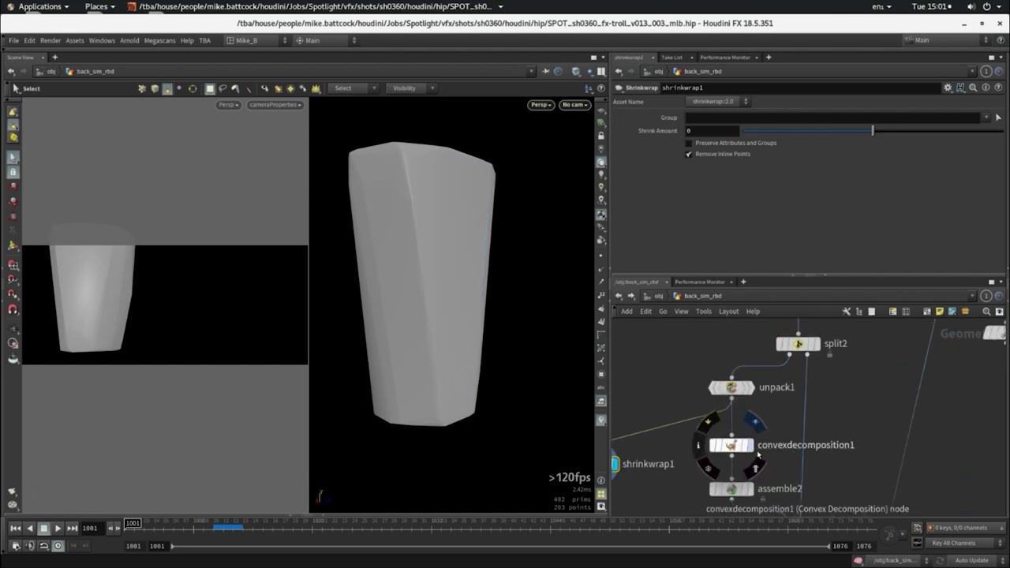
click(755, 424)
click(732, 445)
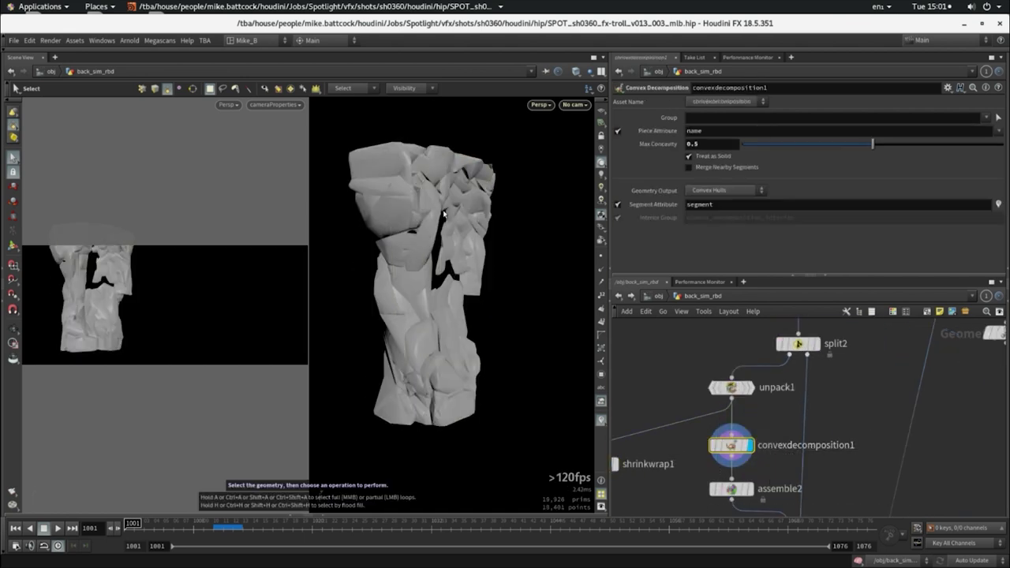
key(Escape)
mouse_move(455, 208)
mouse_down()
mouse_move(463, 275)
mouse_move(478, 275)
mouse_up()
key(s)
key(Escape)
key(s)
key(Escape)
key(s)
scroll(819, 463, down, 3)
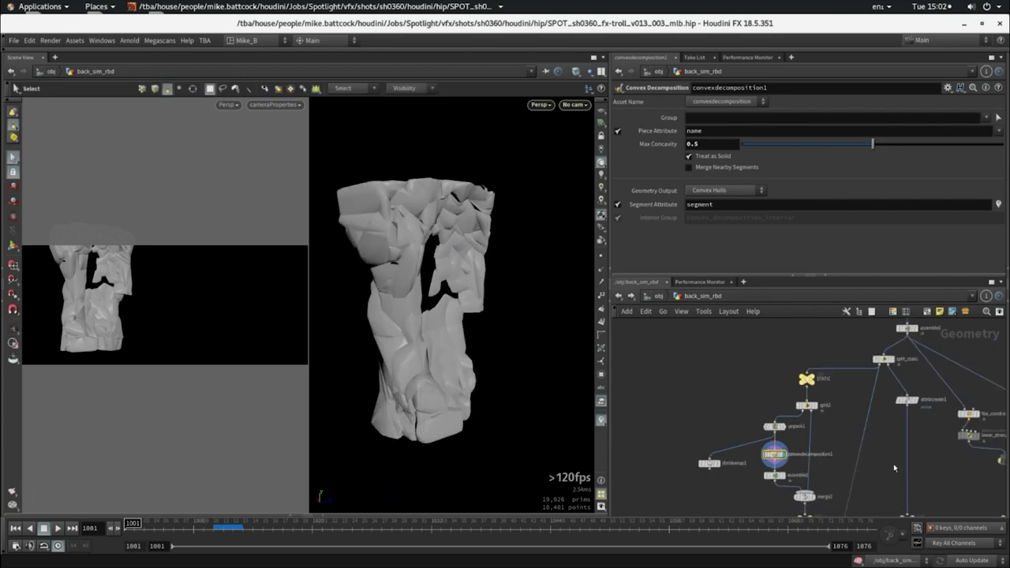
middle_drag(907, 468, 826, 370)
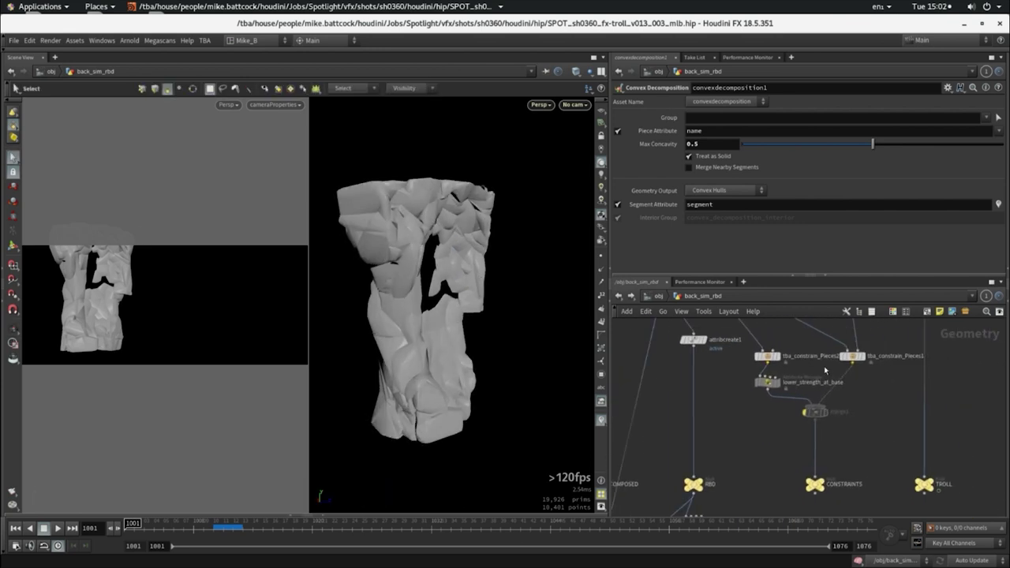
- Display tba_constrain_Pieces2 and orbit around its constraint point cloud
click(778, 356)
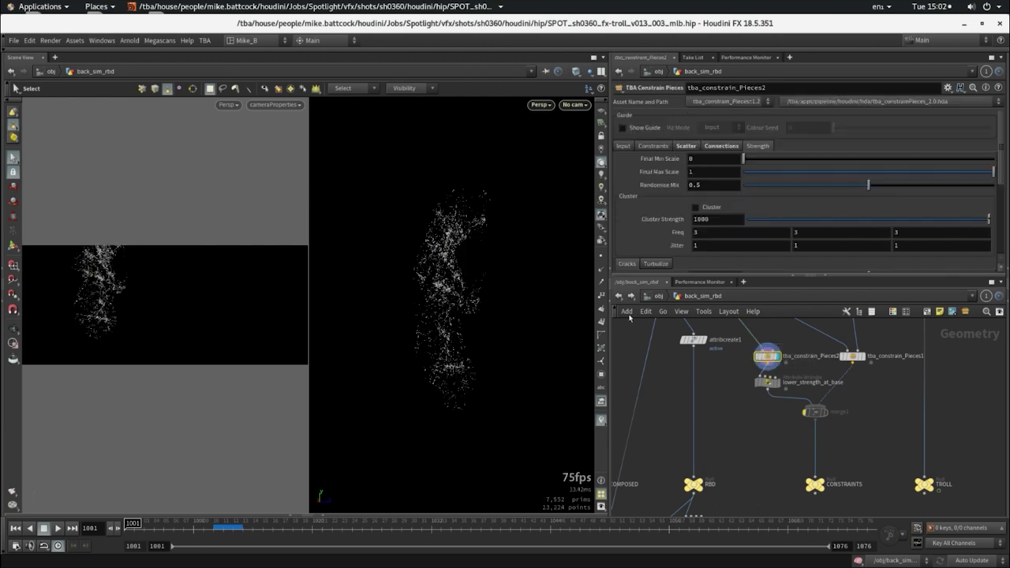
key(Escape)
drag(490, 281, 451, 282)
key(s)
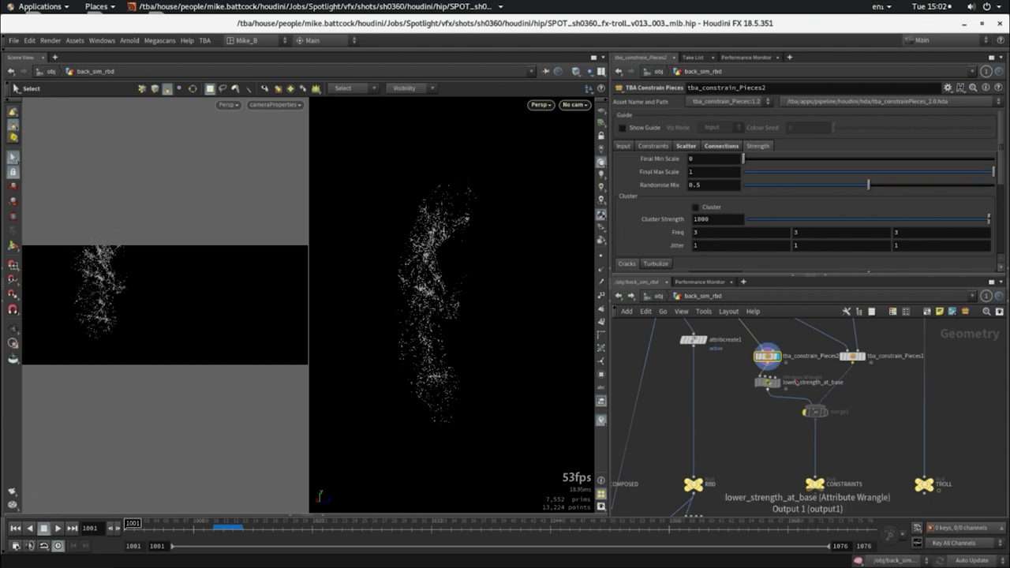
- Set the display flag on the TROLL null to show the fractured rock troll
scroll(805, 406, down, 2)
middle_drag(823, 457, 735, 458)
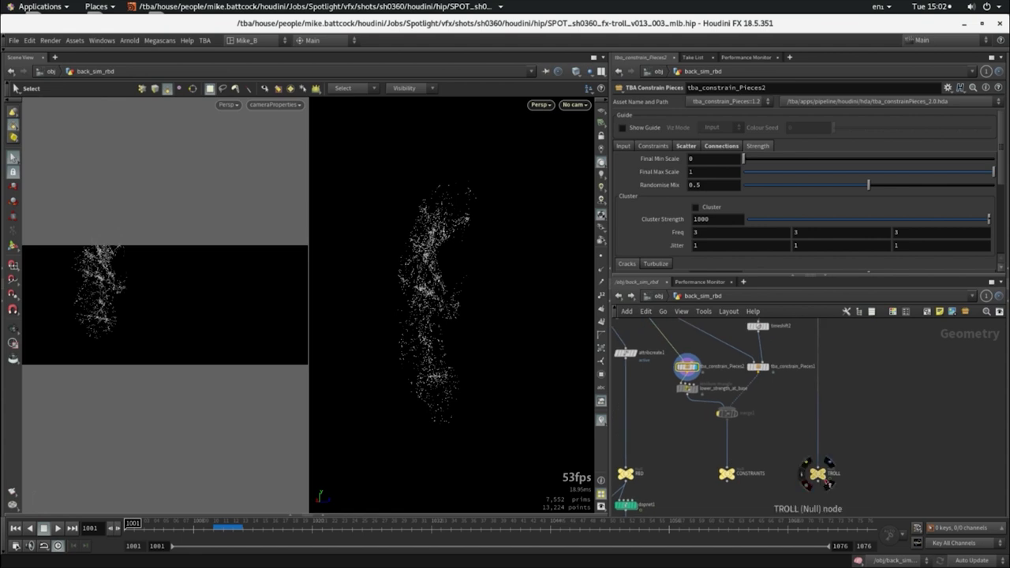
click(829, 479)
key(Escape)
drag(489, 312, 519, 306)
scroll(520, 306, up, 2)
key(s)
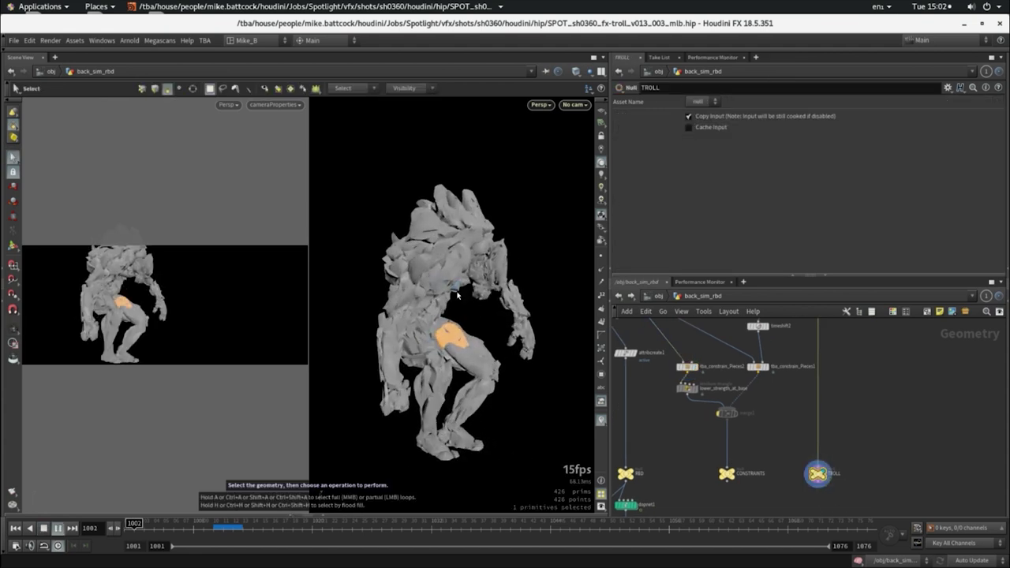
scroll(458, 284, up, 2)
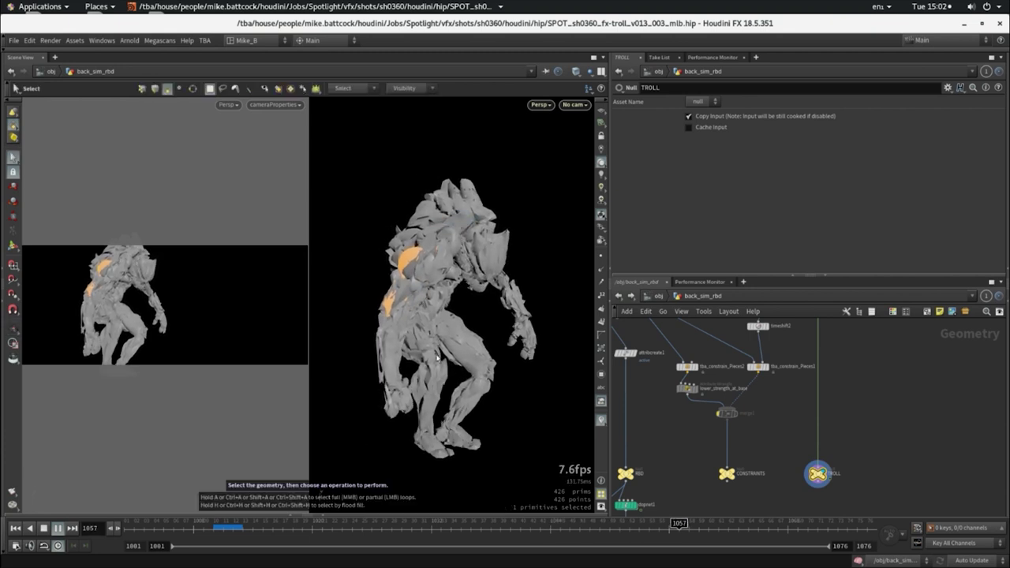
key(Escape)
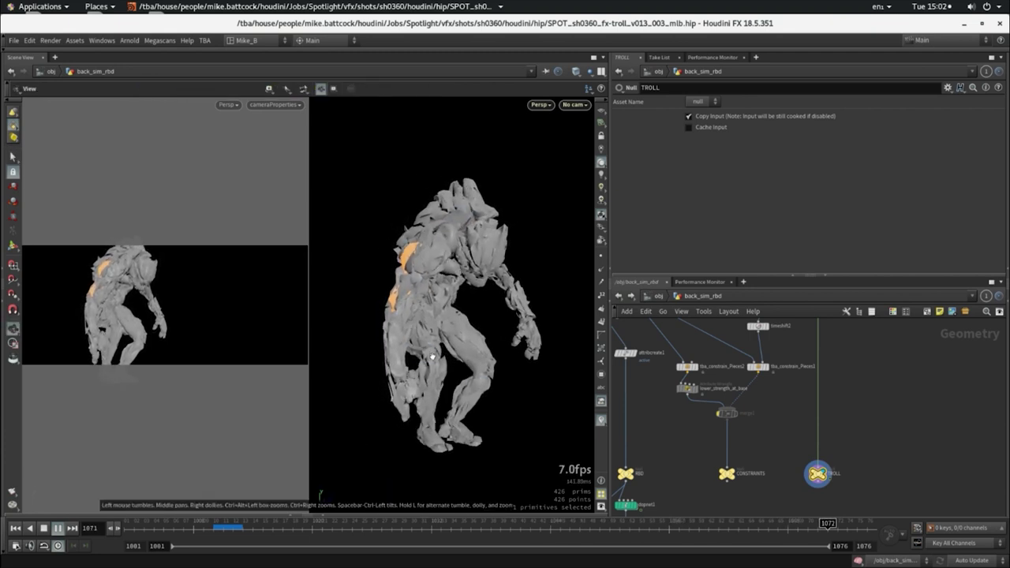
key(s)
key(ctrl+Up)
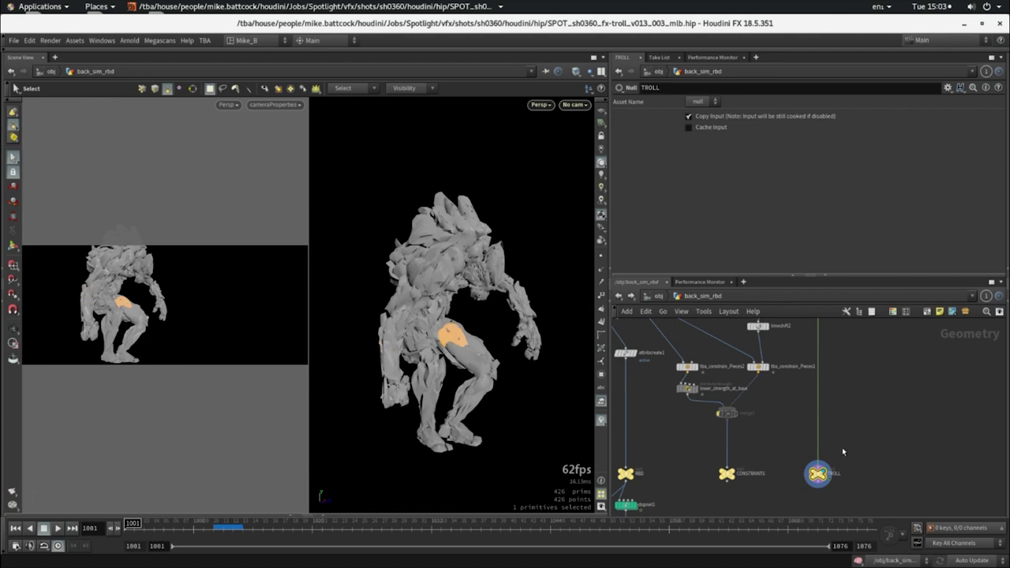
middle_drag(842, 479, 849, 465)
scroll(850, 464, up, 3)
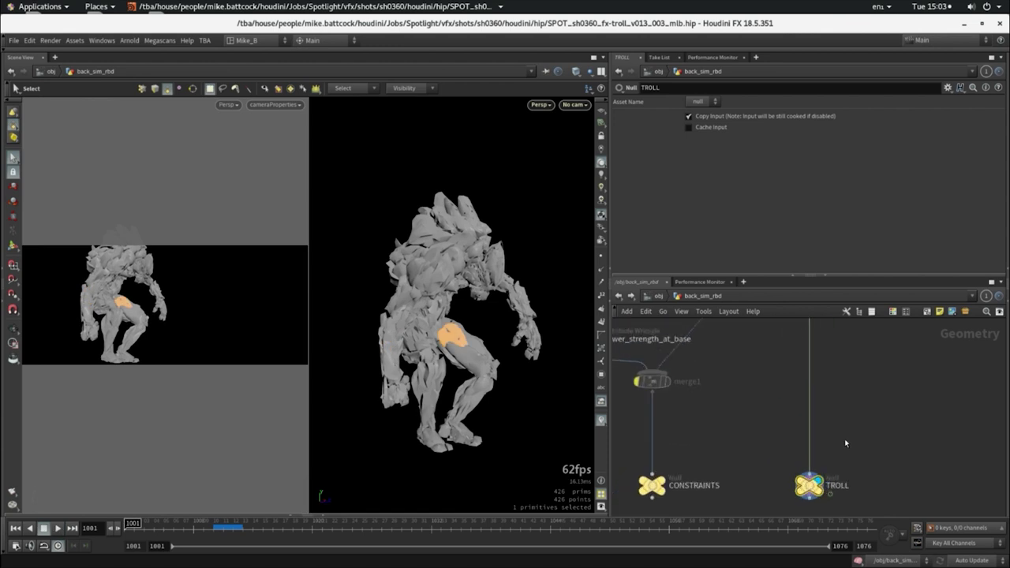
middle_click(809, 491)
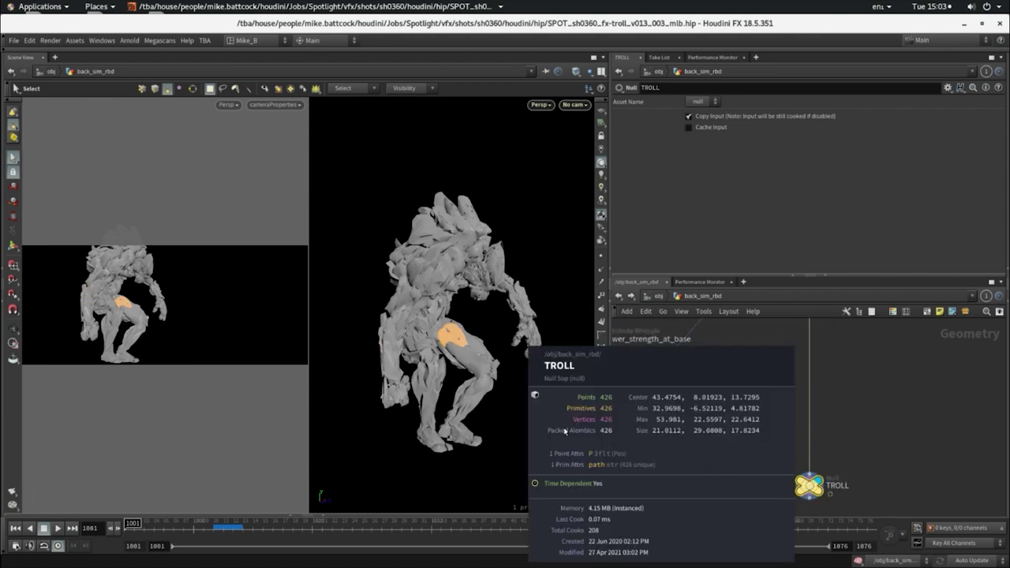
key(Escape)
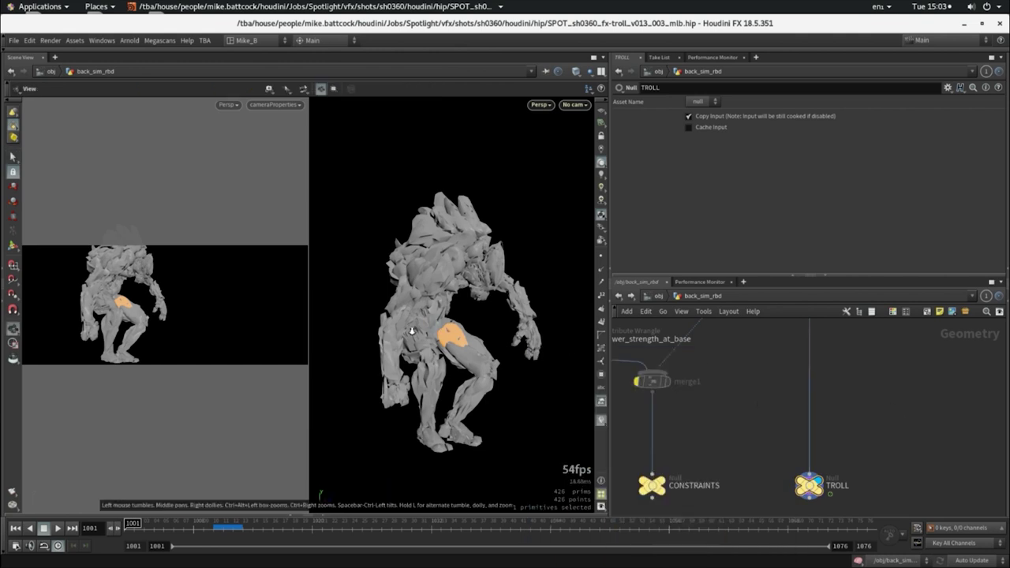
drag(426, 312, 430, 300)
key(s)
click(431, 301)
click(430, 348)
key(Escape)
drag(430, 348, 483, 294)
key(s)
click(482, 294)
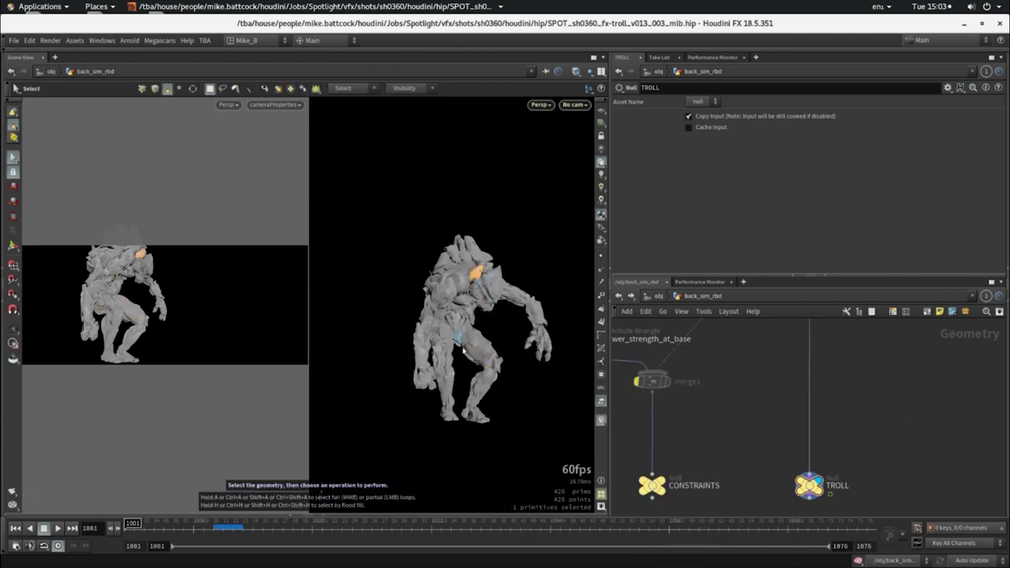
key(h)
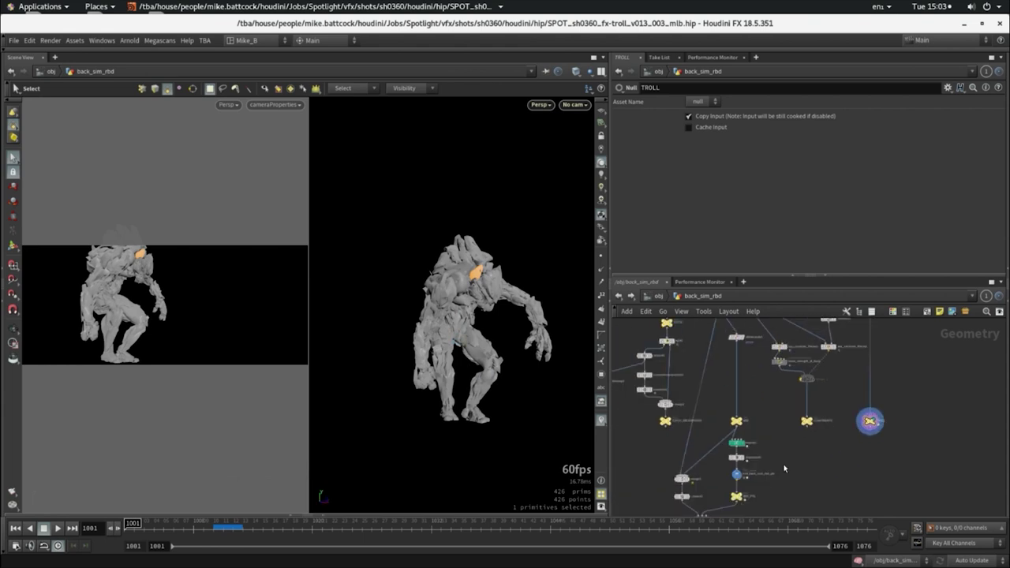
scroll(781, 442, up, 4)
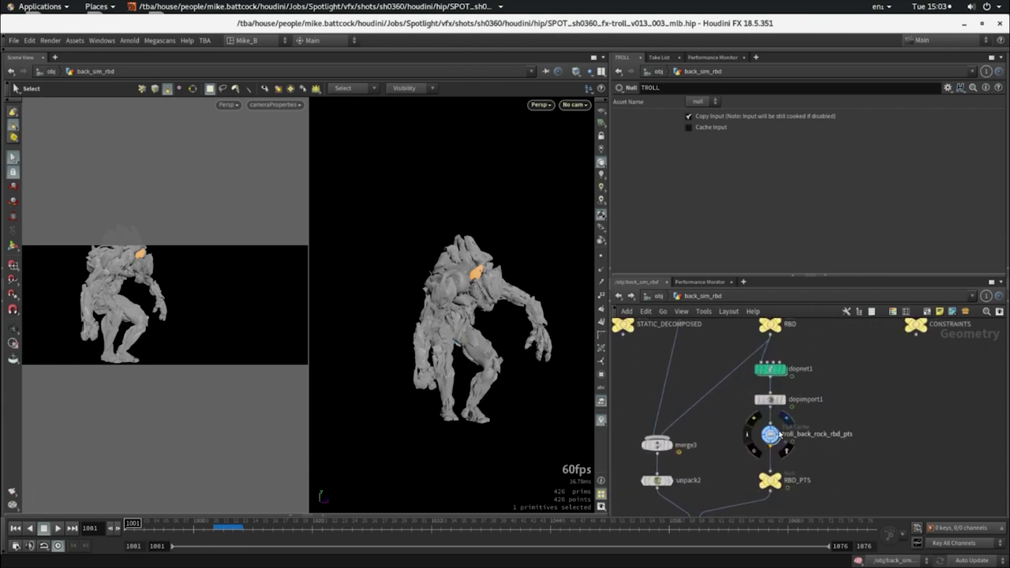
- Display troll_back_rock_rbd_pts, review dopimport1's import settings and view the cache's info
click(781, 434)
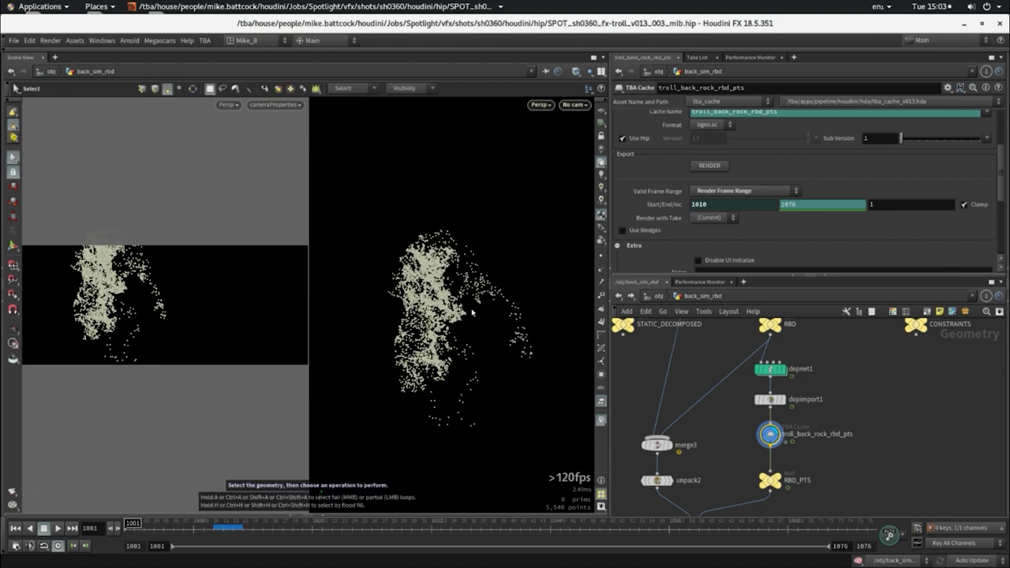
click(769, 400)
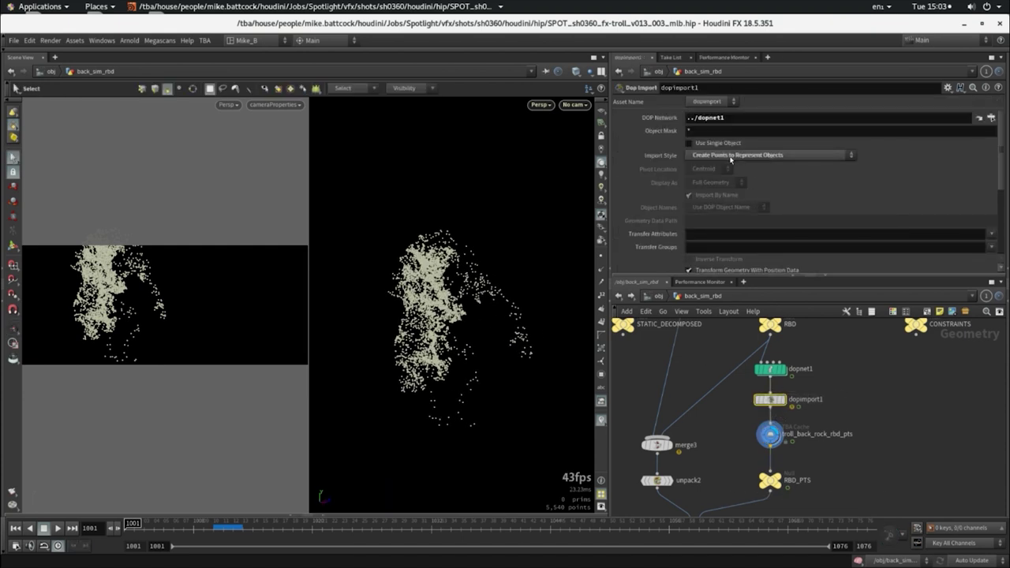
click(762, 440)
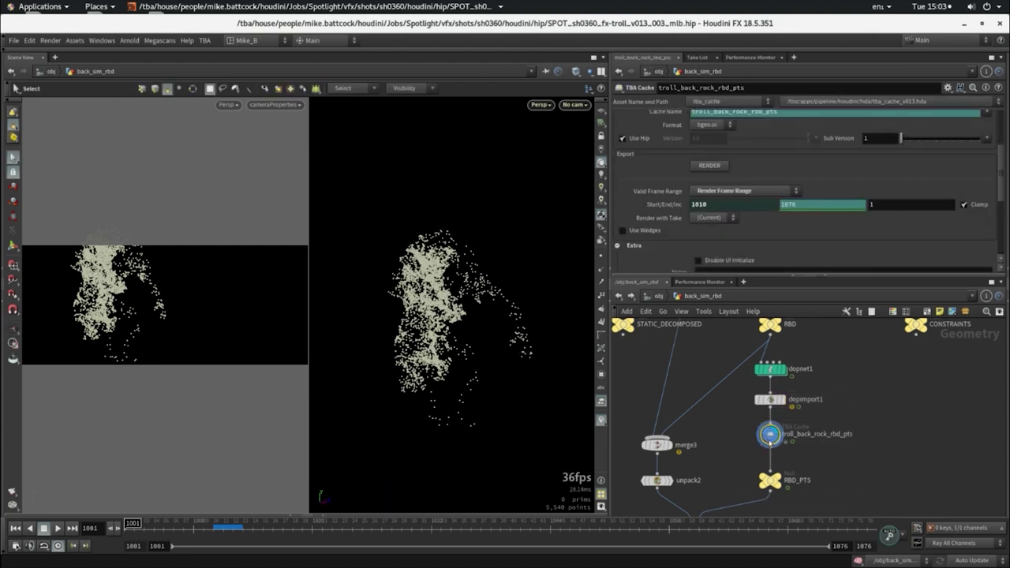
middle_click(776, 441)
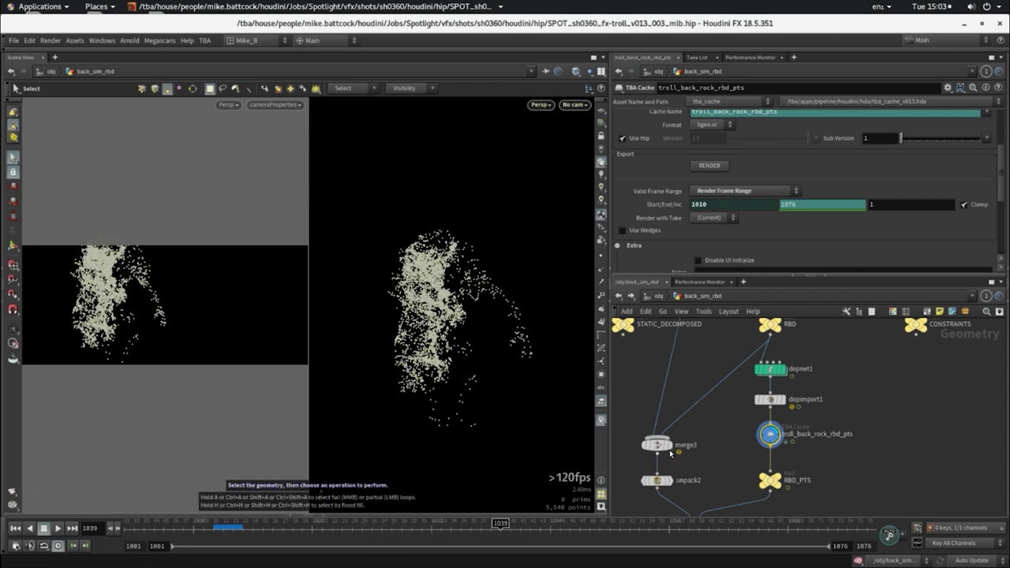
- Play the cached RBD points forward to frame 1039
key(h)
scroll(713, 455, up, 2)
scroll(714, 466, up, 2)
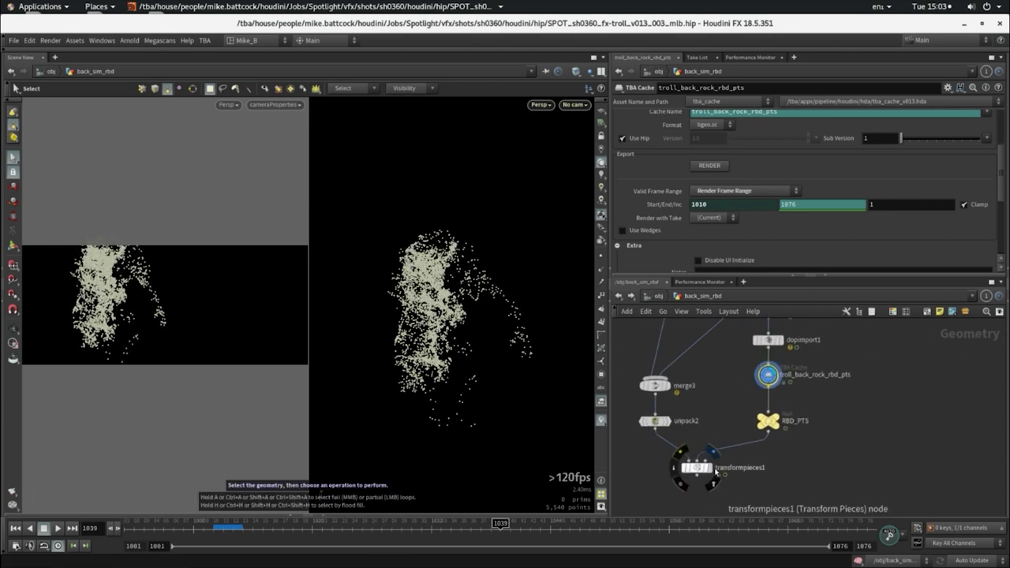
click(714, 466)
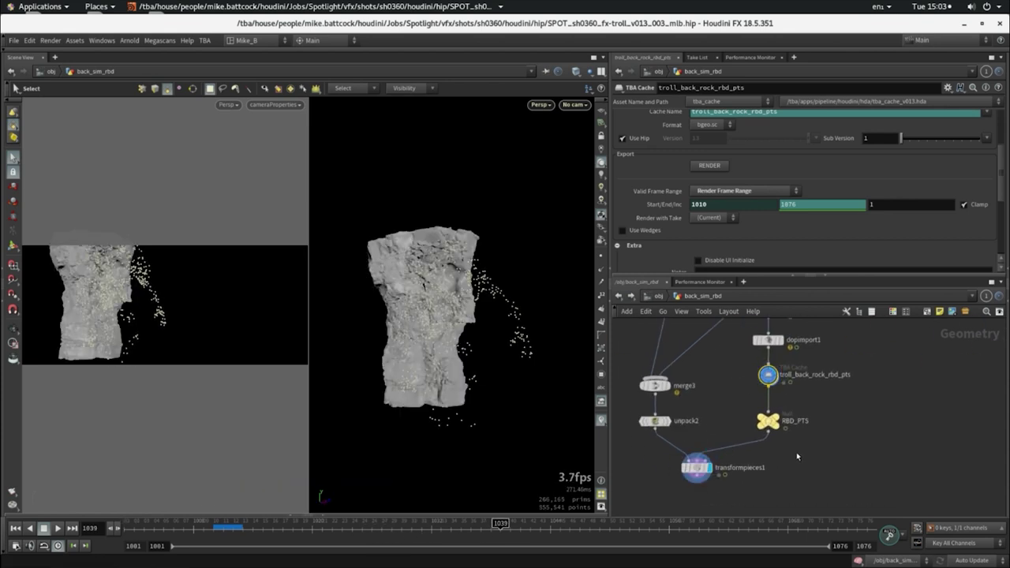
click(691, 415)
key(Escape)
drag(415, 324, 444, 316)
click(690, 464)
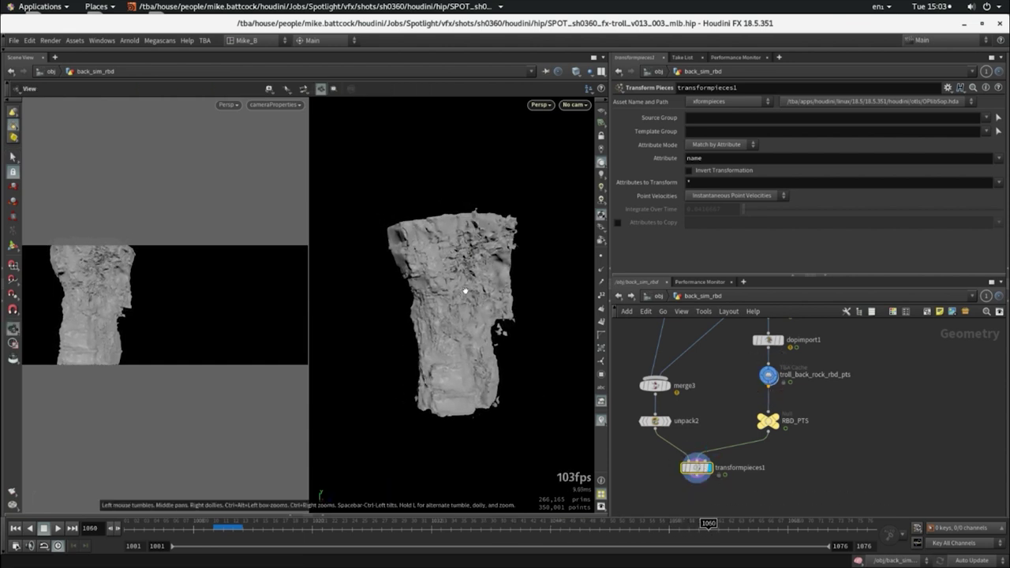
scroll(497, 284, up, 1)
scroll(523, 279, up, 2)
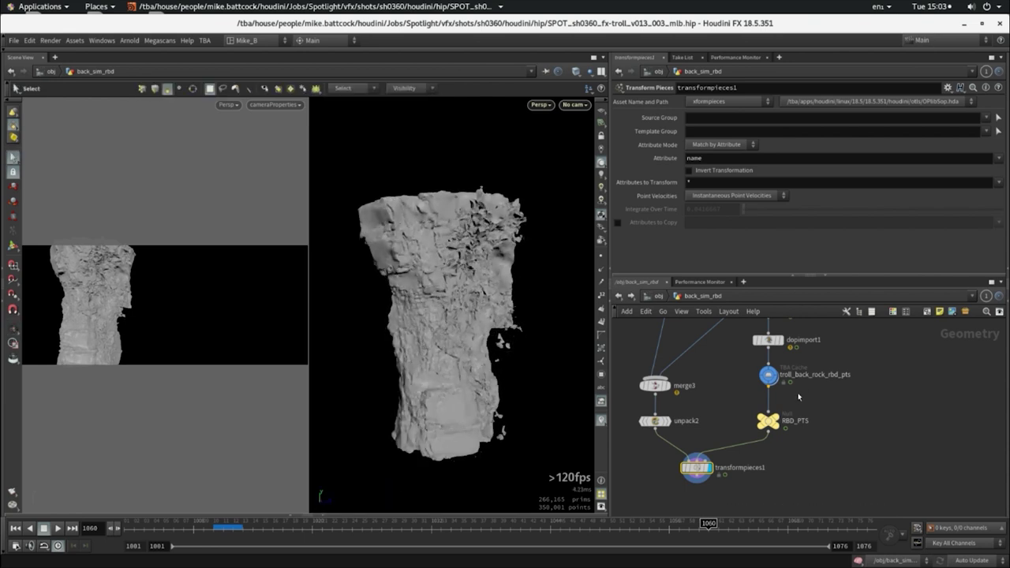
scroll(798, 397, up, 2)
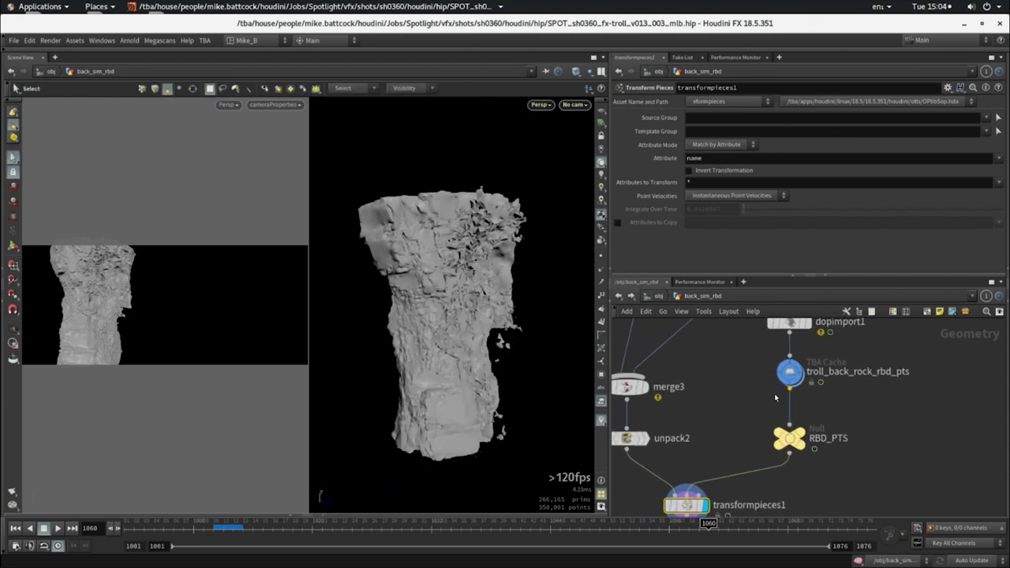
click(792, 377)
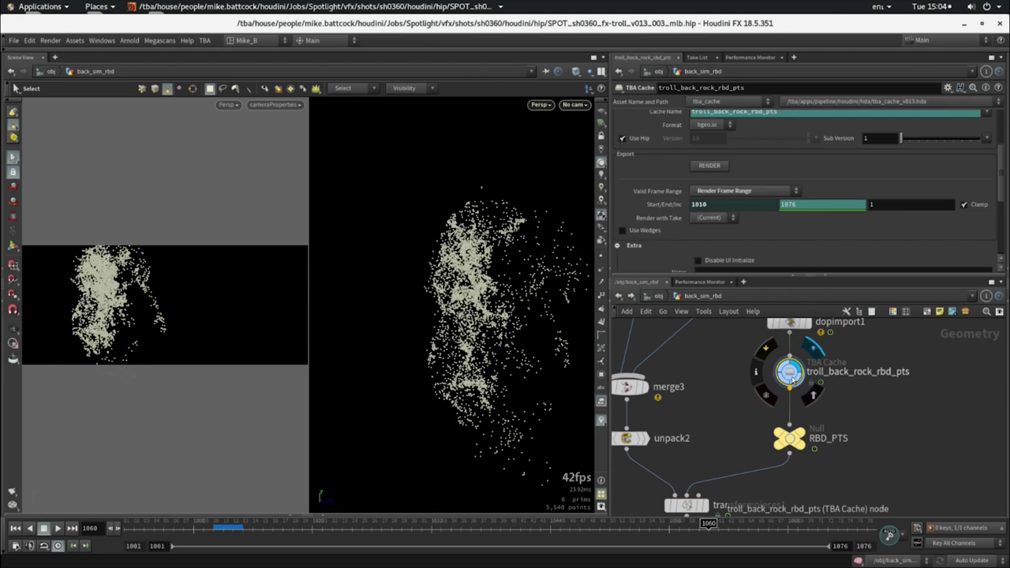
- Review the info popups for the cached RBD points and object_merge1
middle_click(792, 377)
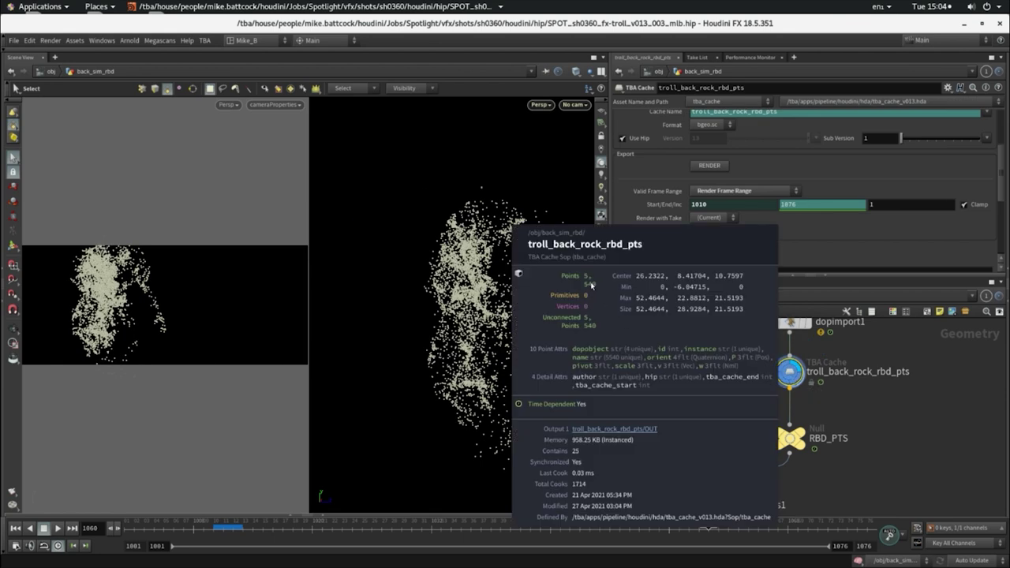
scroll(789, 375, down, 2)
scroll(751, 461, down, 2)
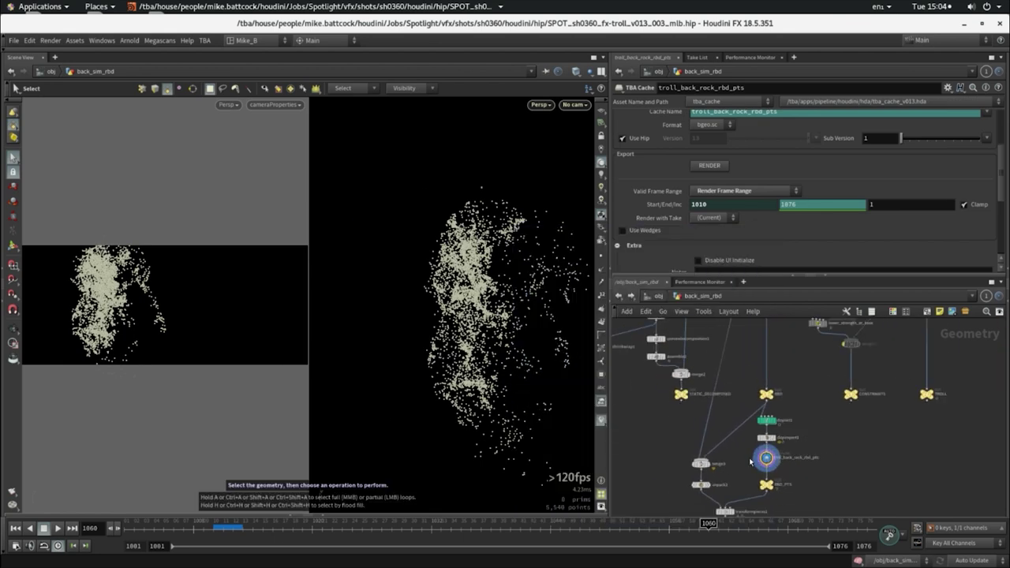
scroll(746, 457, down, 3)
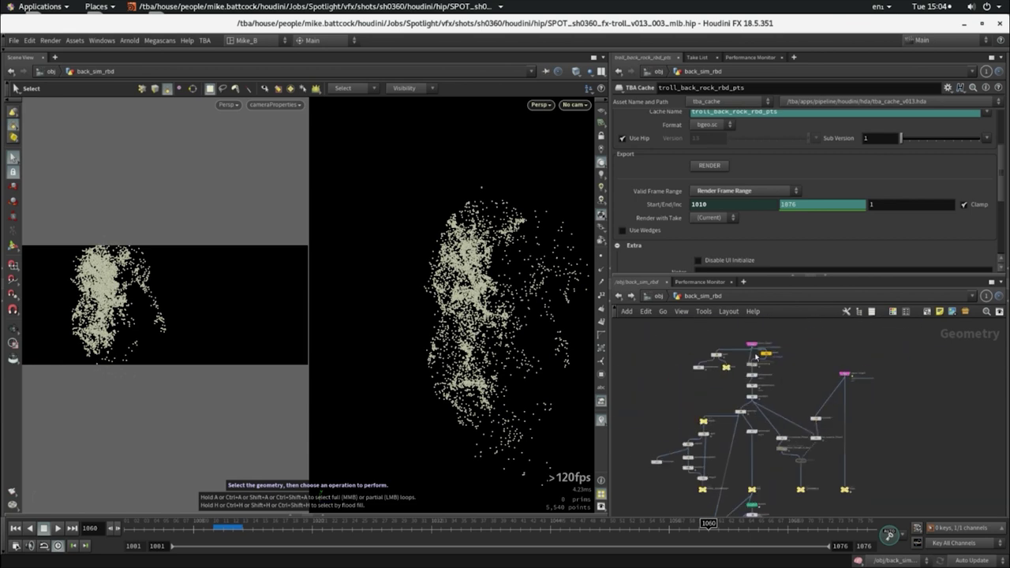
scroll(756, 357, up, 3)
middle_click(756, 336)
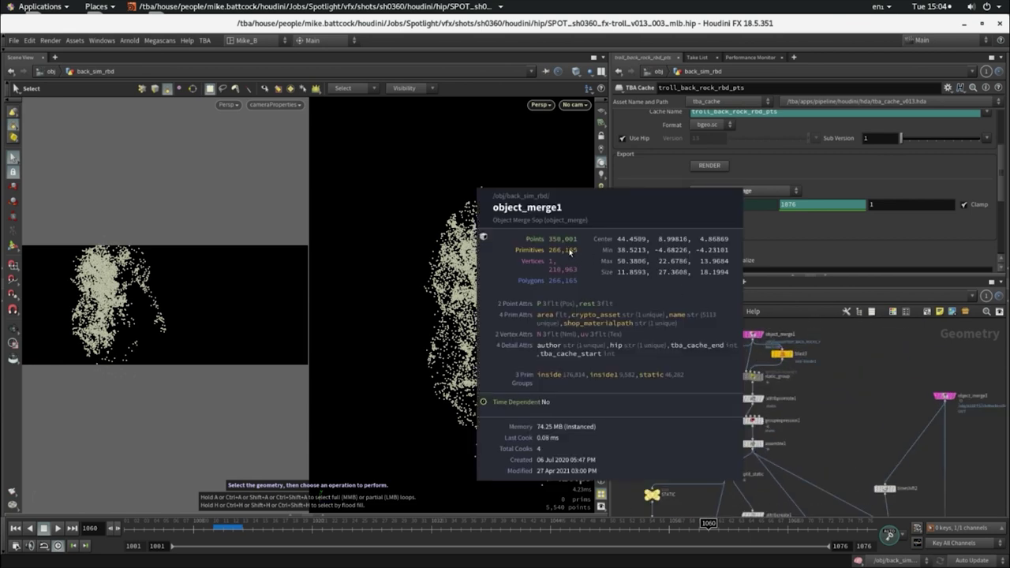
scroll(809, 464, down, 3)
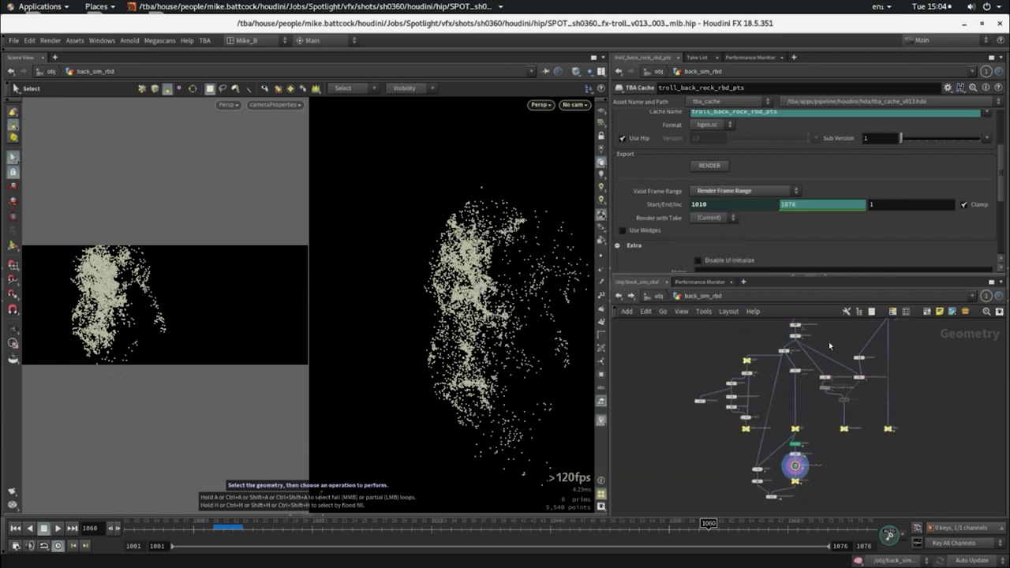
scroll(797, 457, up, 3)
scroll(794, 442, up, 3)
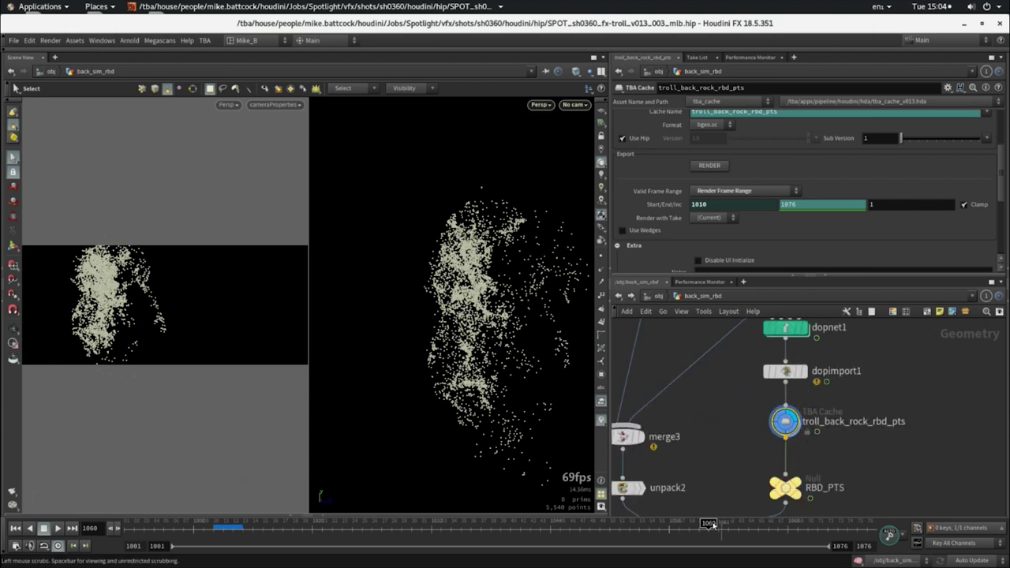
scroll(739, 466, down, 3)
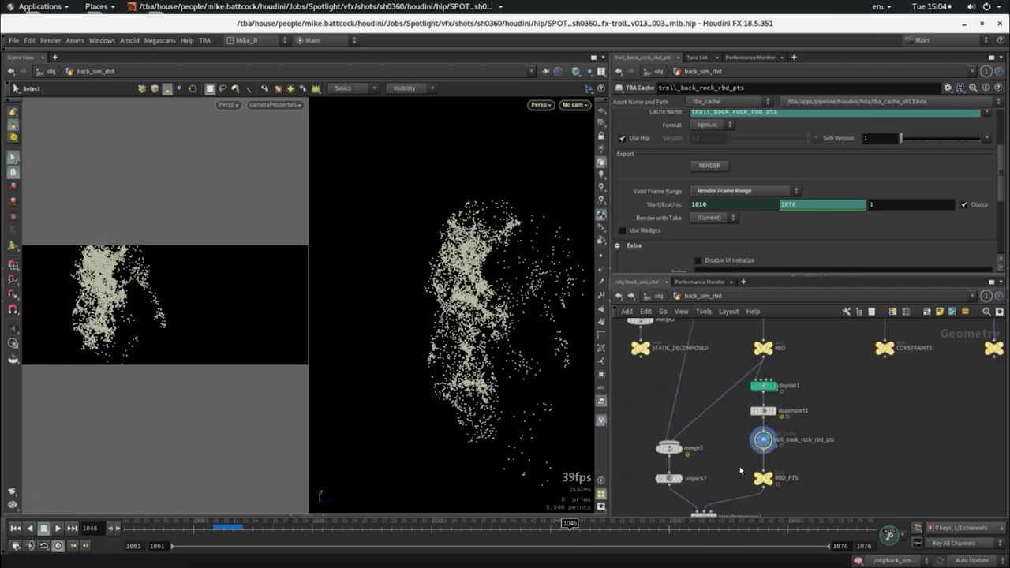
scroll(703, 442, up, 3)
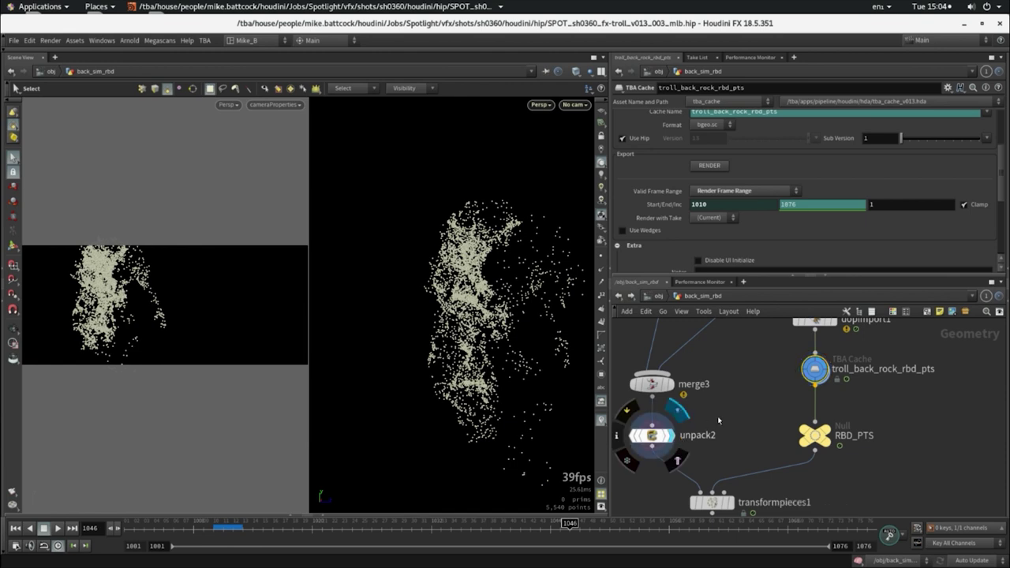
- Display unpack2's rock wall mesh, then transformpieces1's fractured pieces
click(678, 410)
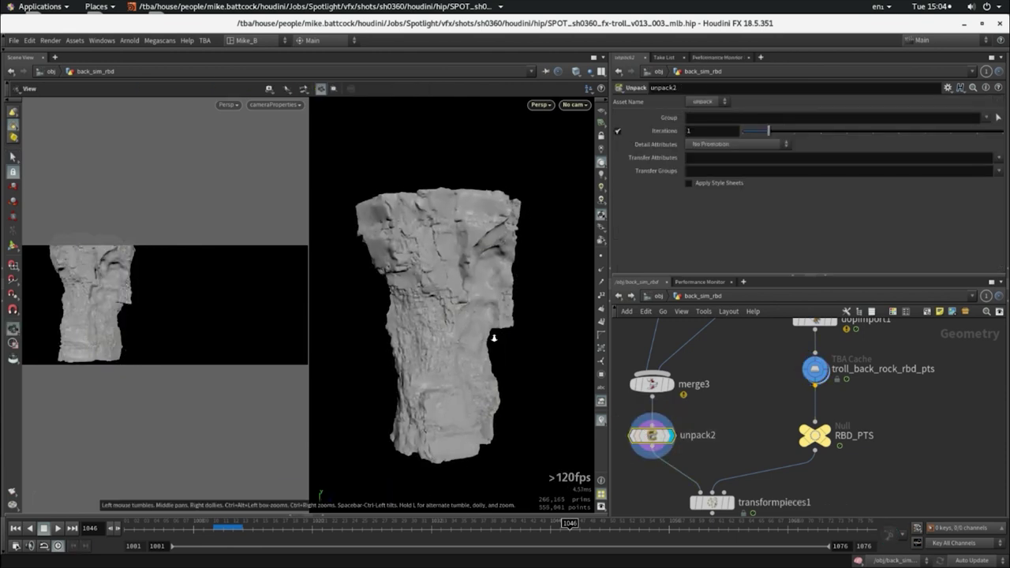
drag(495, 338, 521, 339)
scroll(787, 345, down, 2)
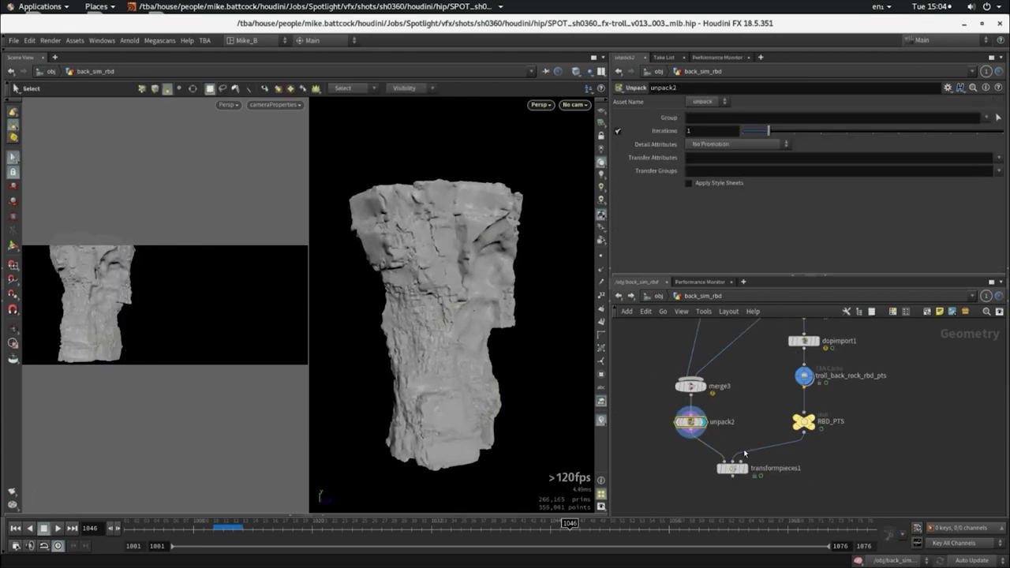
click(749, 476)
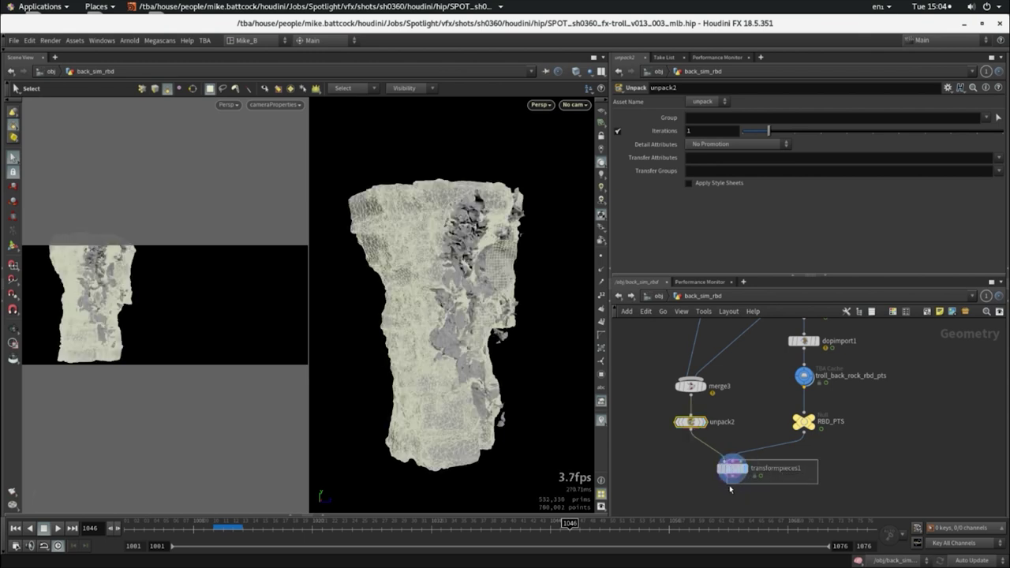
- Go up to /obj and select the back_sim_rbd object
key(u)
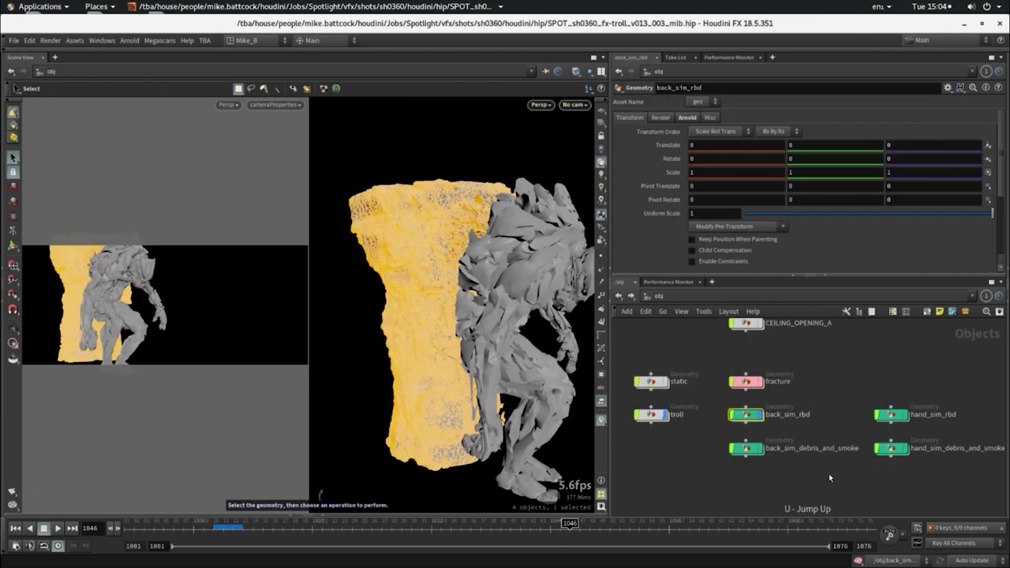
click(716, 481)
scroll(716, 481, down, 2)
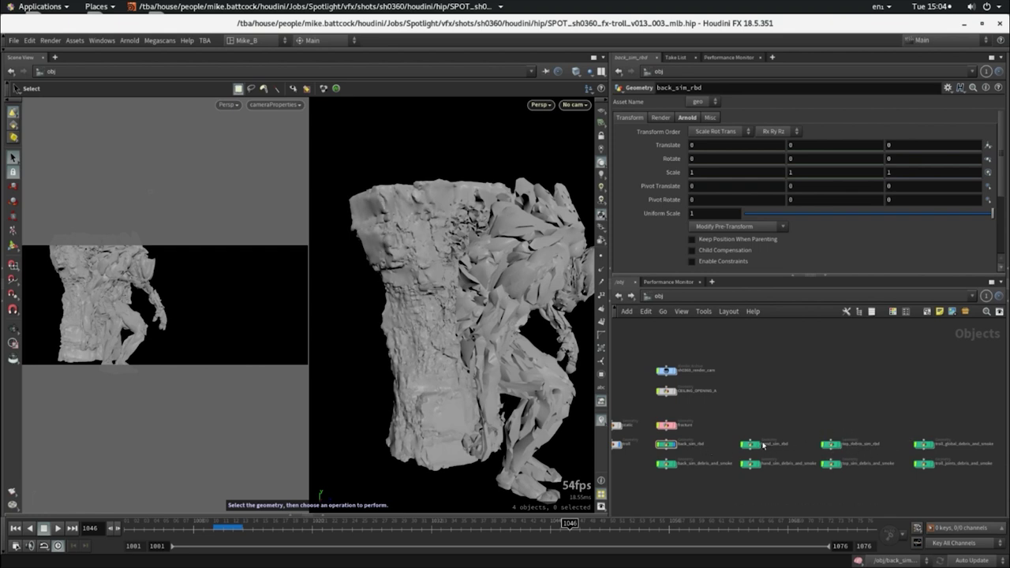
scroll(677, 459, up, 3)
click(661, 435)
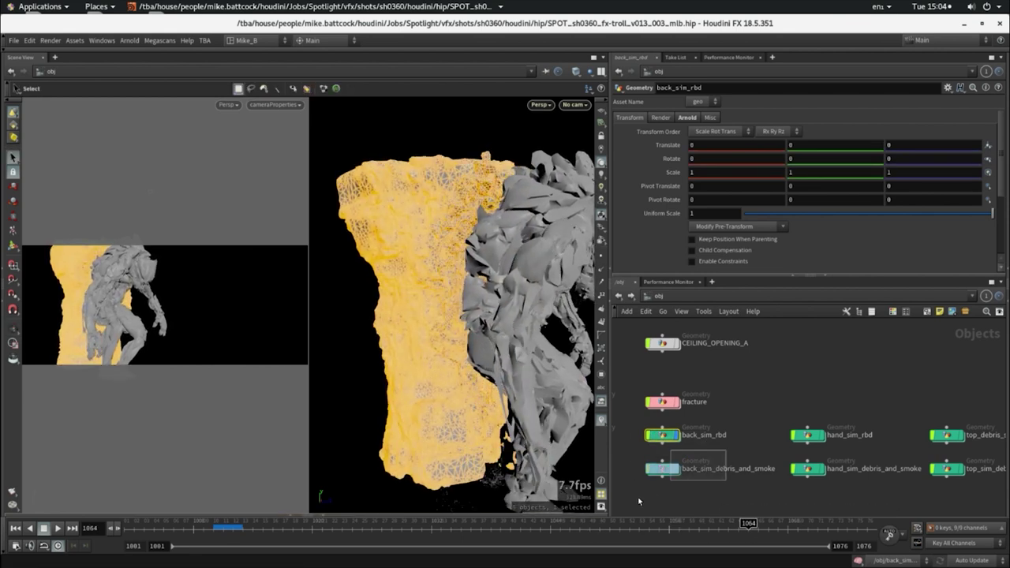
- Select back_sim_debris_and_smoke and inspect its debris along the crack from frame 1024
drag(637, 497, 639, 495)
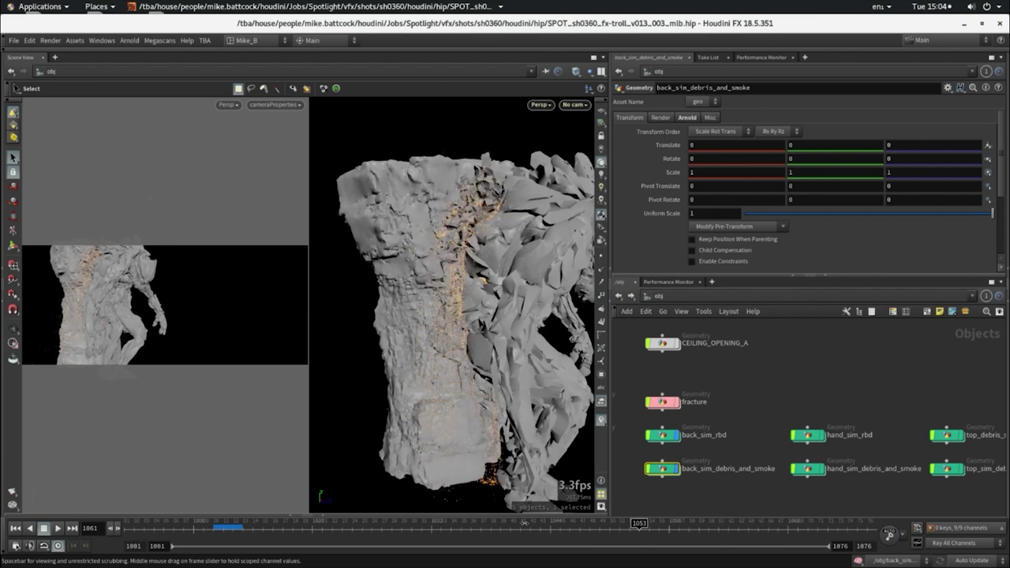
scroll(552, 216, up, 5)
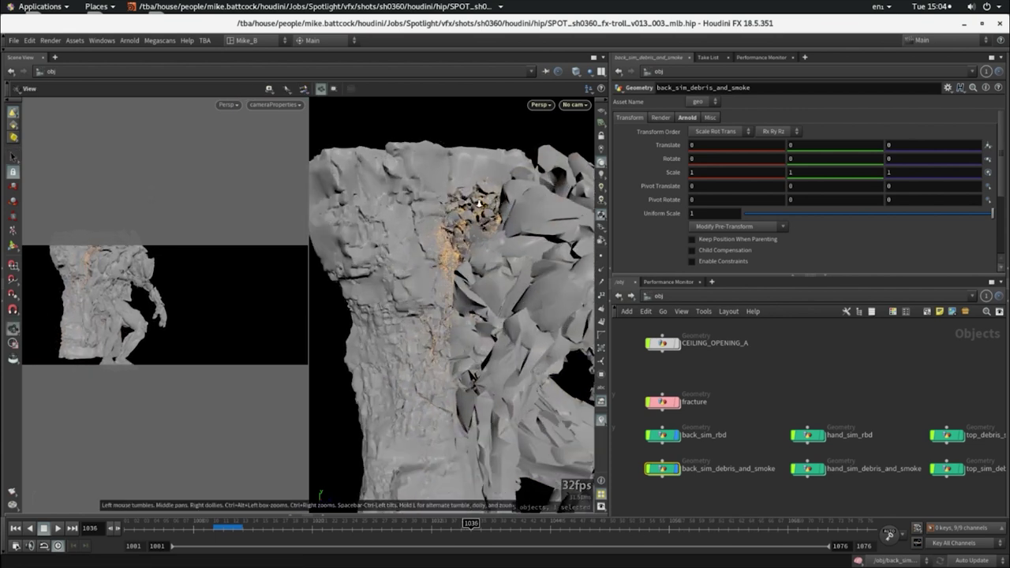
scroll(551, 217, up, 3)
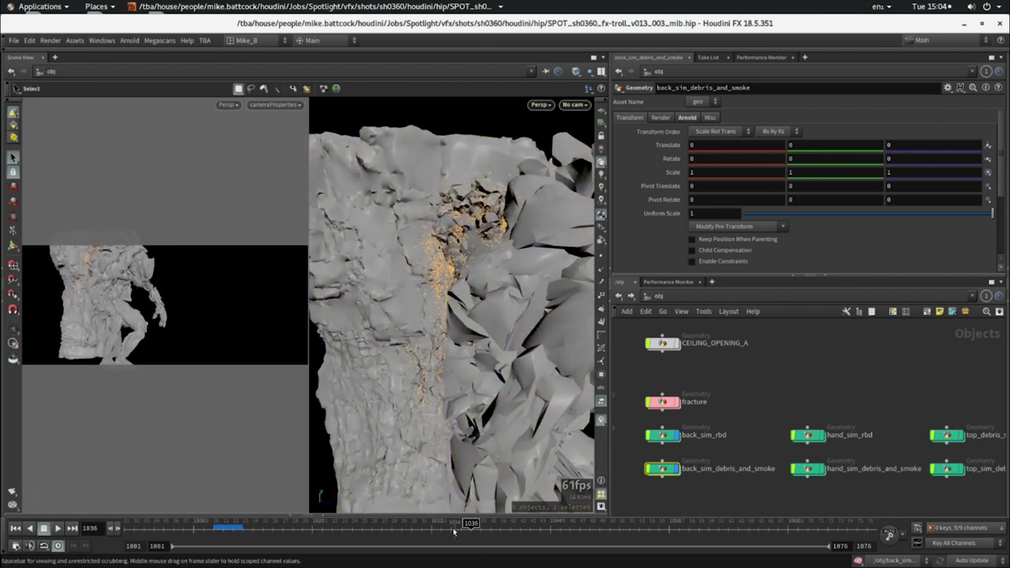
click(352, 529)
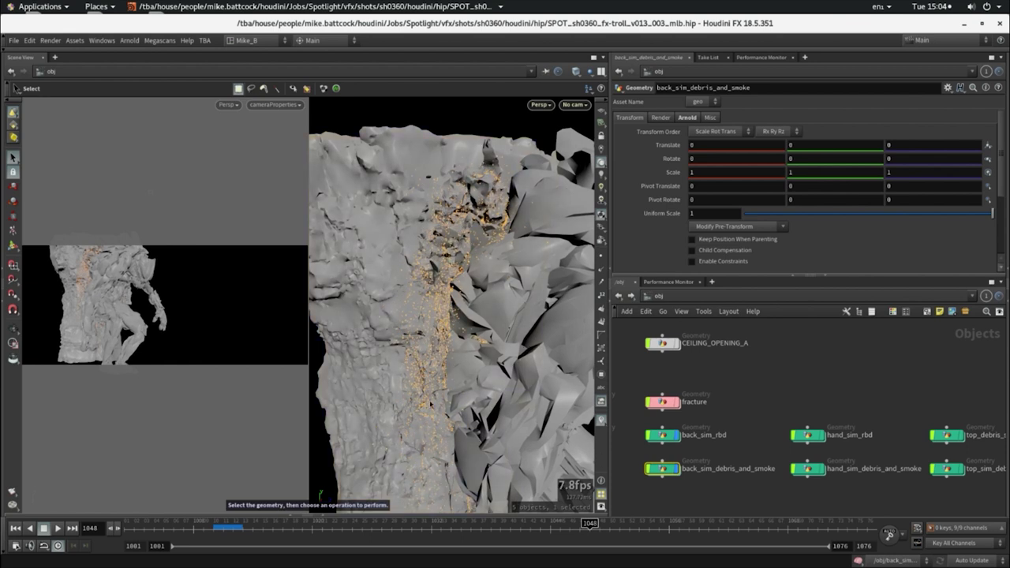
scroll(451, 316, down, 5)
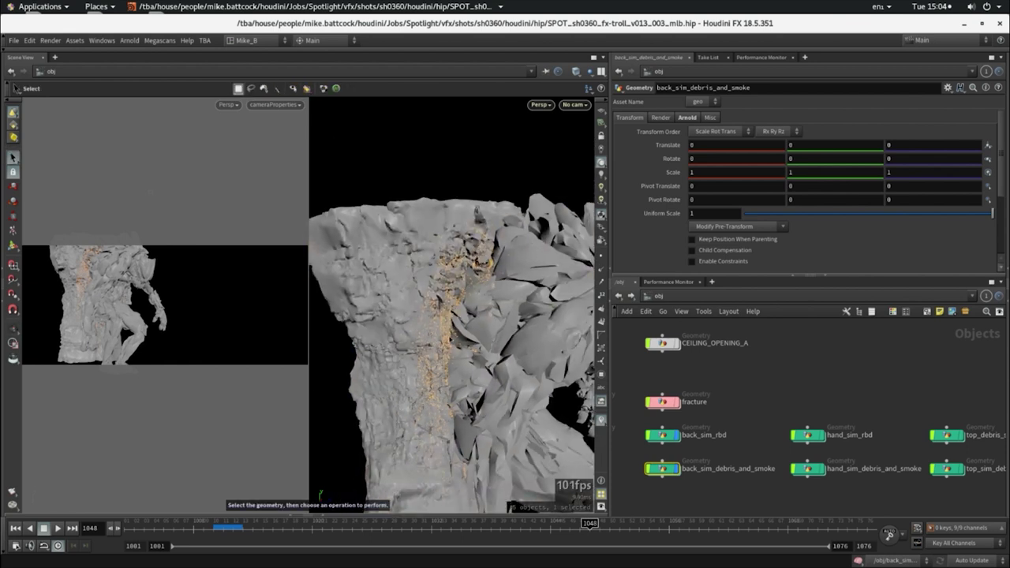
alt+drag(442, 331, 497, 324)
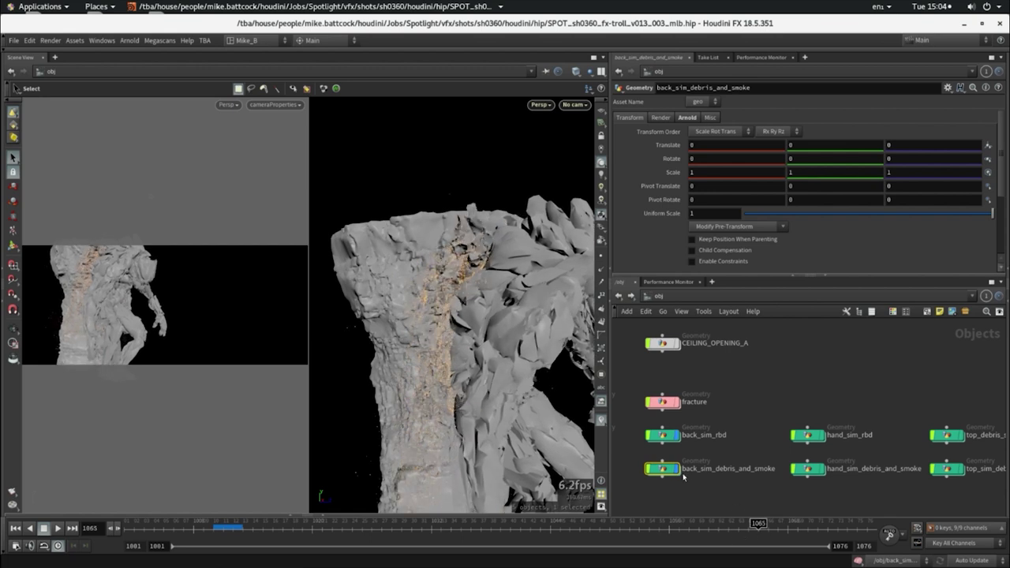
middle_drag(687, 474, 651, 455)
- Select hand_sim_rbd and scrub through the hand rubble simulation at the troll's base
click(773, 417)
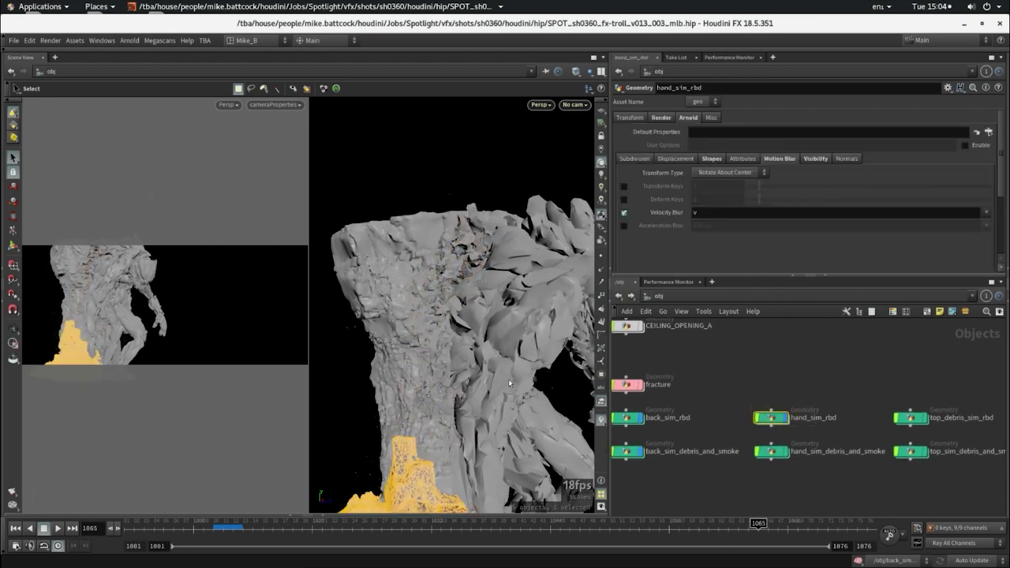
key(Escape)
drag(474, 316, 452, 322)
scroll(451, 323, up, 3)
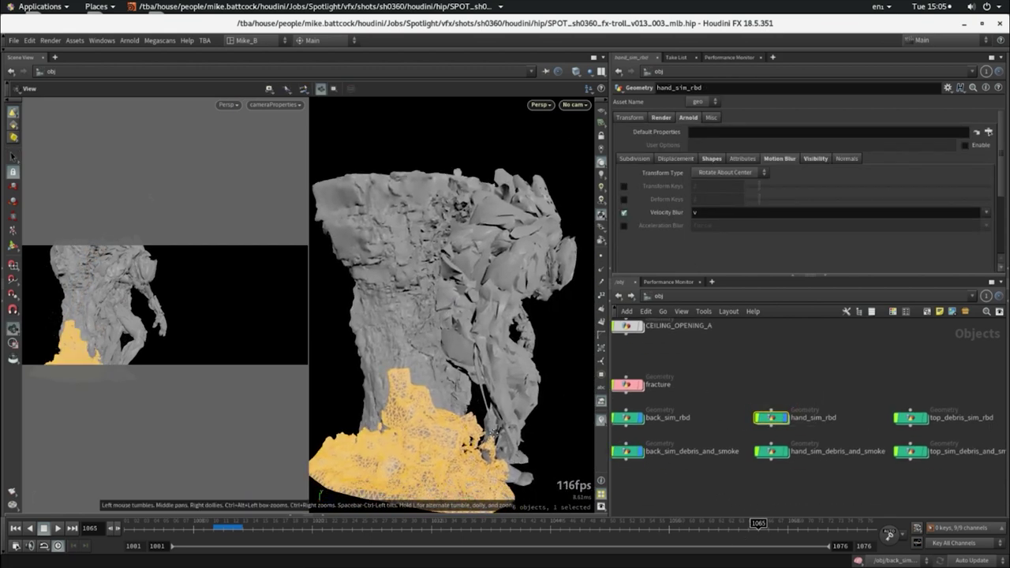
scroll(463, 419, up, 3)
scroll(519, 417, up, 3)
scroll(519, 417, up, 2)
drag(738, 528, 511, 528)
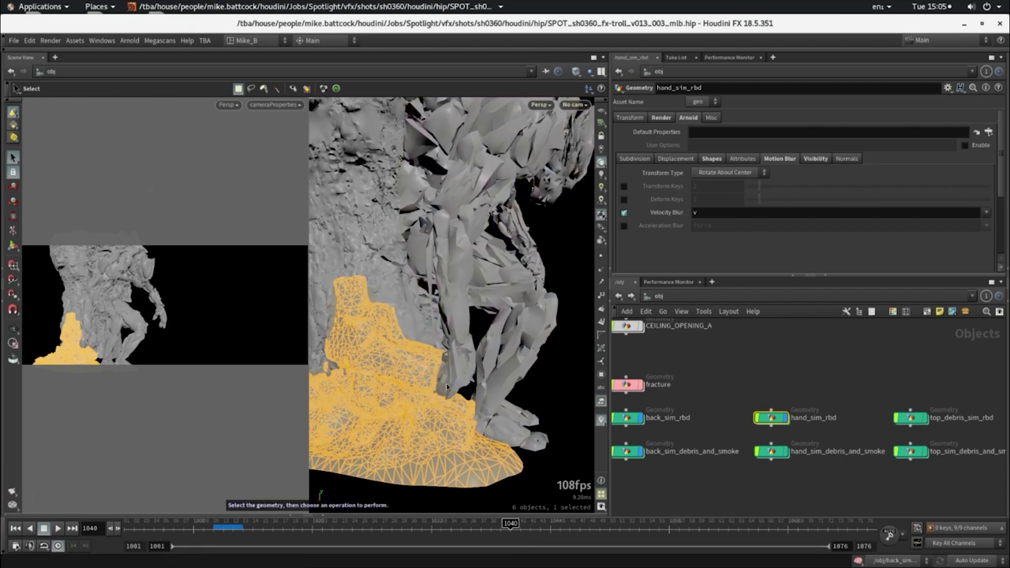
drag(594, 534, 781, 538)
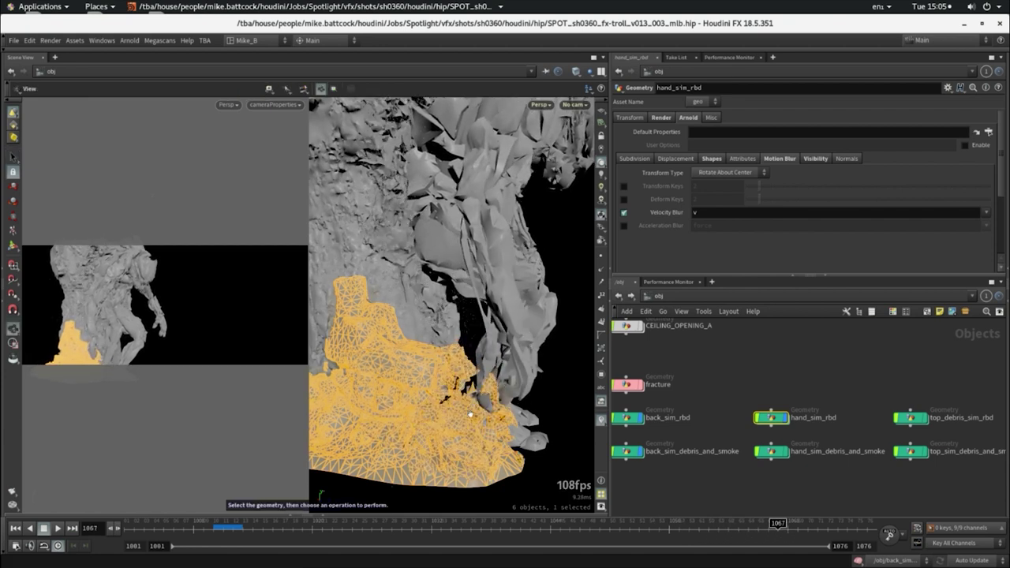
scroll(479, 412, up, 2)
scroll(482, 402, up, 2)
scroll(483, 391, up, 2)
scroll(485, 380, up, 2)
key(s)
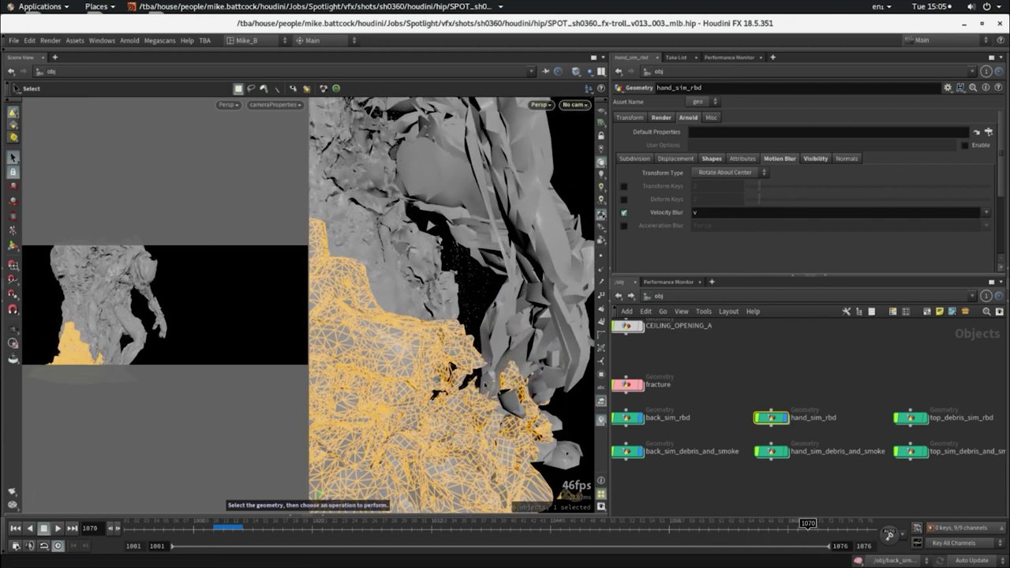
scroll(485, 380, down, 2)
scroll(402, 400, down, 3)
scroll(401, 399, down, 2)
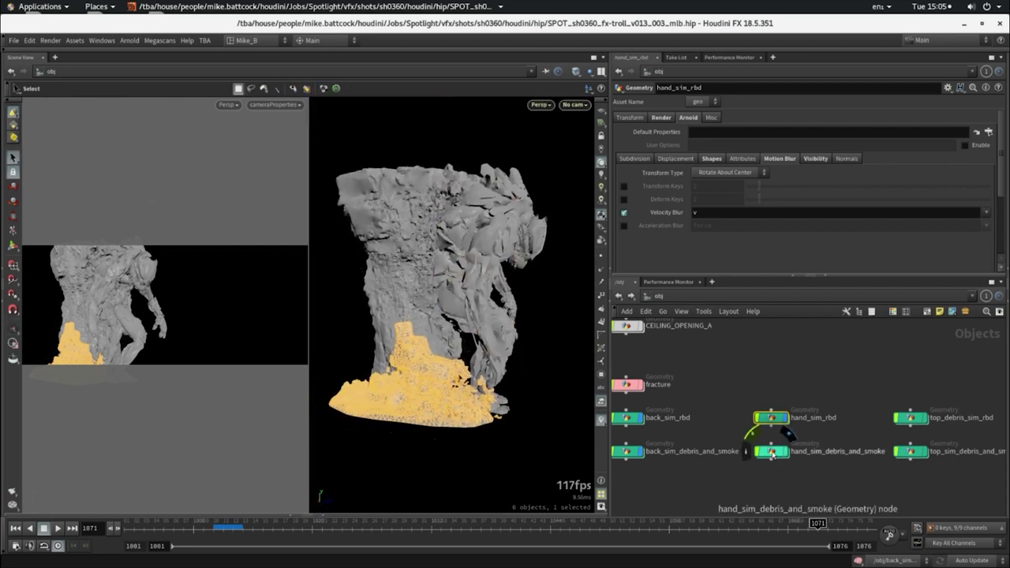
- Select hand_sim_debris_and_smoke and inspect its debris around the base at frame 1068
click(840, 447)
key(Escape)
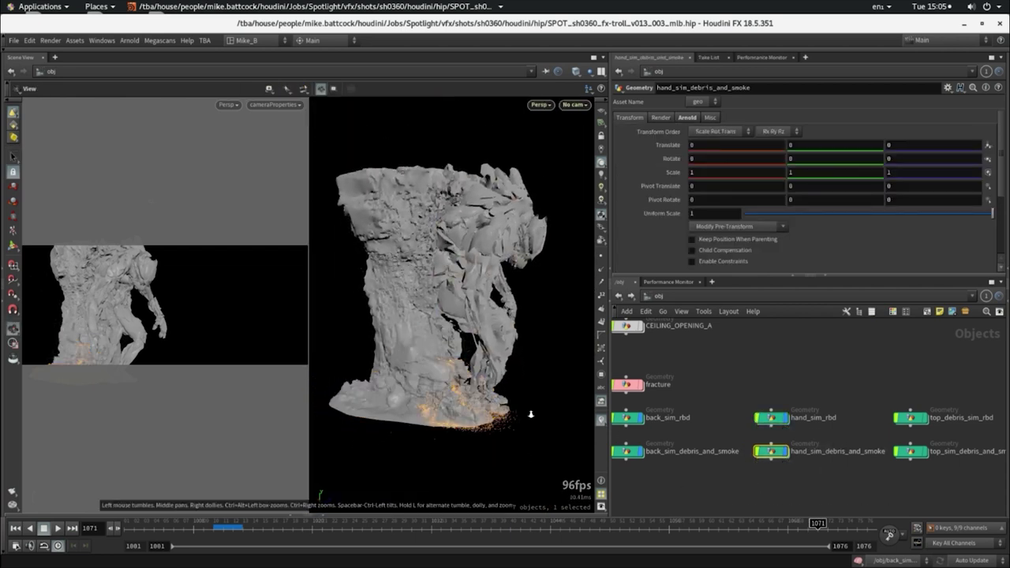
scroll(548, 413, up, 2)
scroll(548, 413, up, 3)
drag(815, 534, 788, 534)
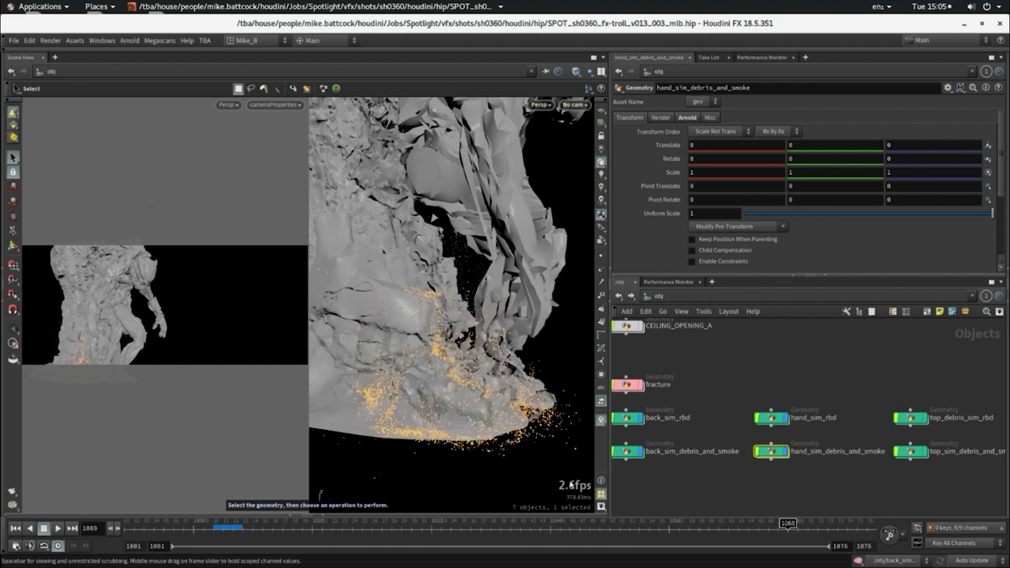
scroll(495, 371, up, 3)
scroll(450, 363, up, 3)
scroll(487, 363, up, 3)
scroll(449, 368, up, 2)
scroll(427, 372, down, 3)
scroll(430, 373, down, 2)
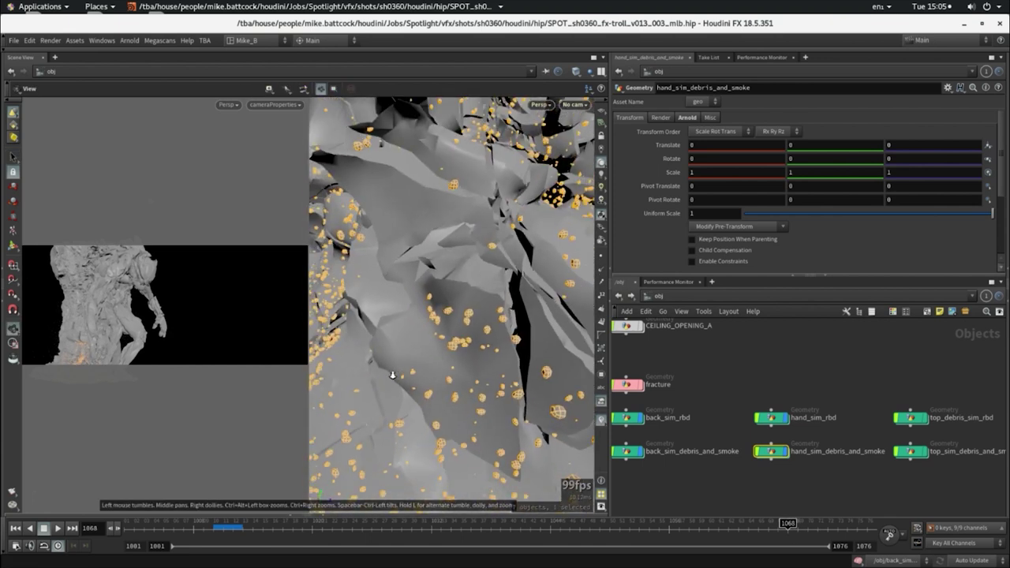
scroll(442, 375, down, 2)
scroll(452, 378, down, 2)
scroll(452, 378, down, 2)
scroll(456, 382, down, 2)
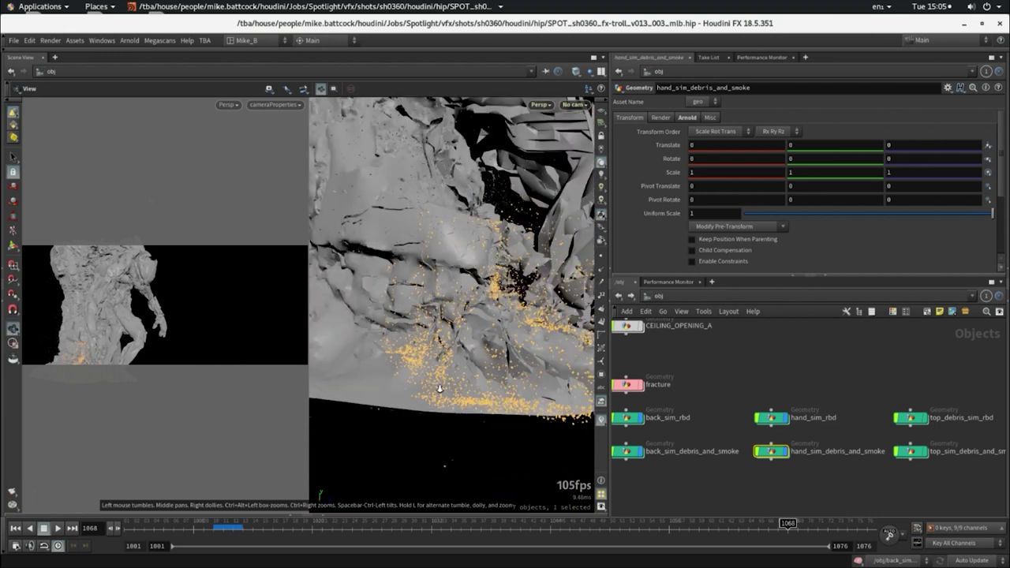
scroll(460, 387, down, 2)
scroll(464, 391, down, 2)
drag(464, 391, 513, 398)
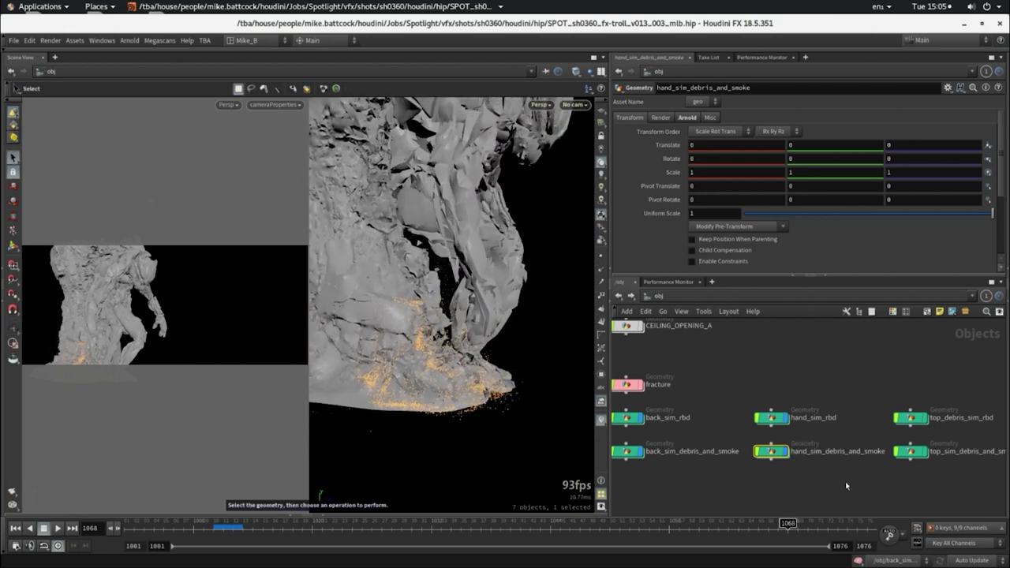
middle_drag(846, 486, 802, 437)
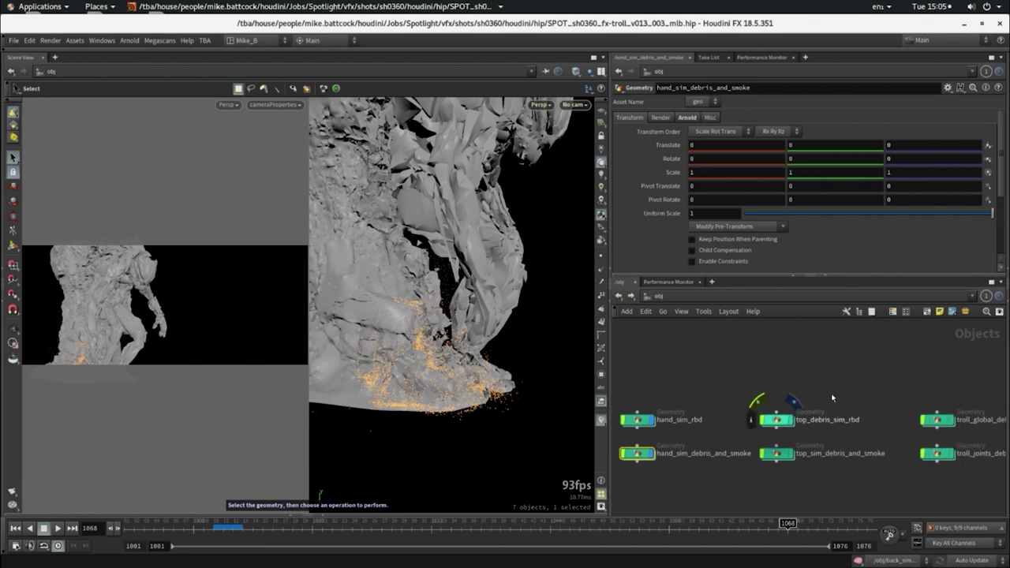
- Select top_debris_sim_rbd, frame the whole troll, and inspect top_sim_debris_and_smoke
click(776, 419)
key(space+g)
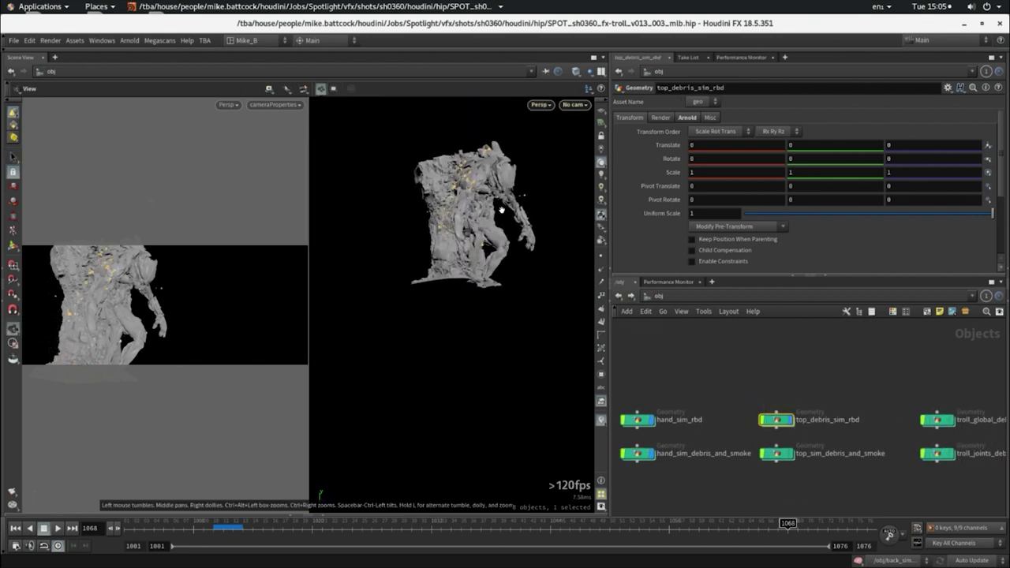
scroll(499, 217, up, 5)
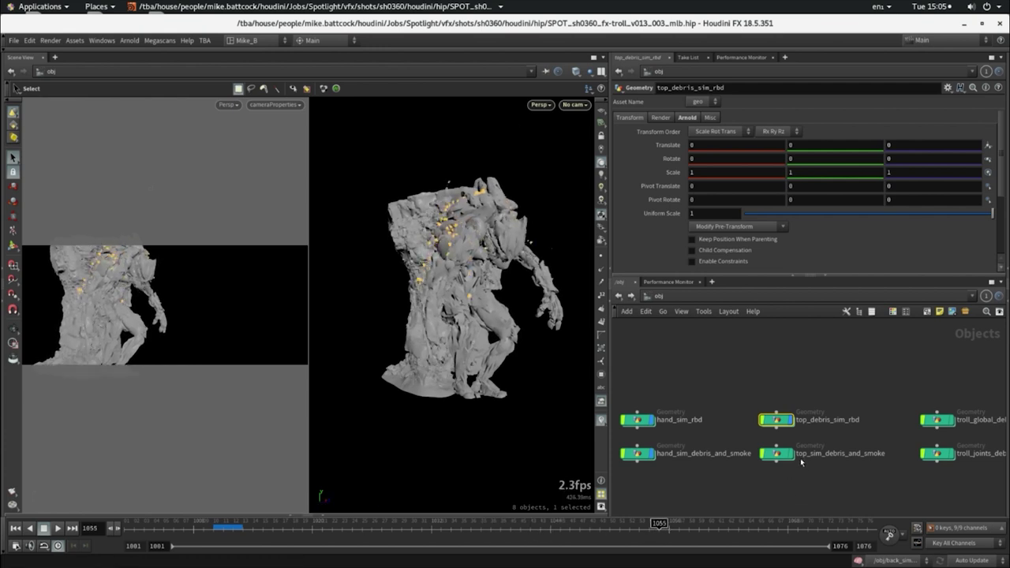
scroll(791, 466, up, 2)
scroll(790, 456, up, 2)
click(844, 449)
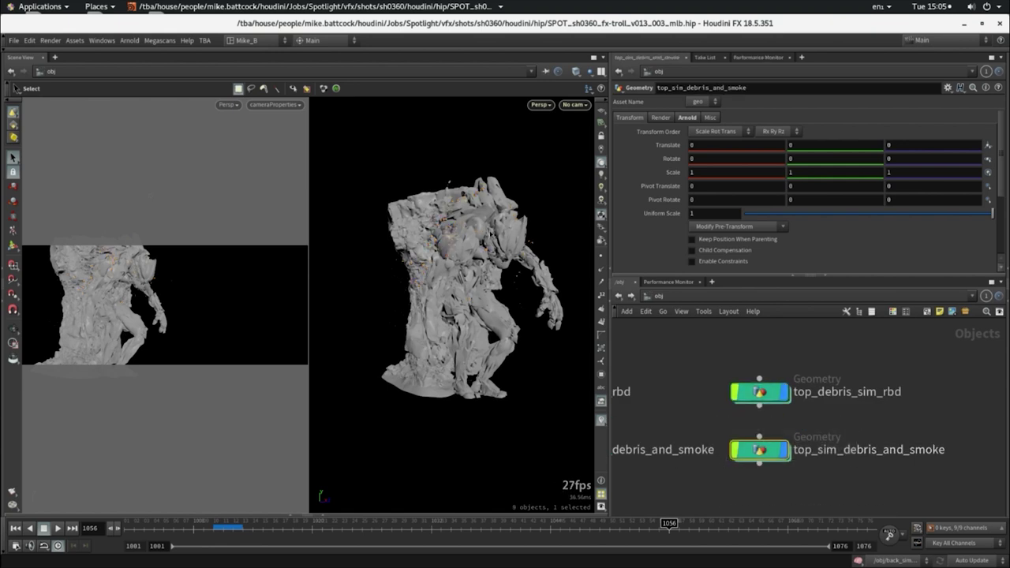
scroll(846, 418, down, 2)
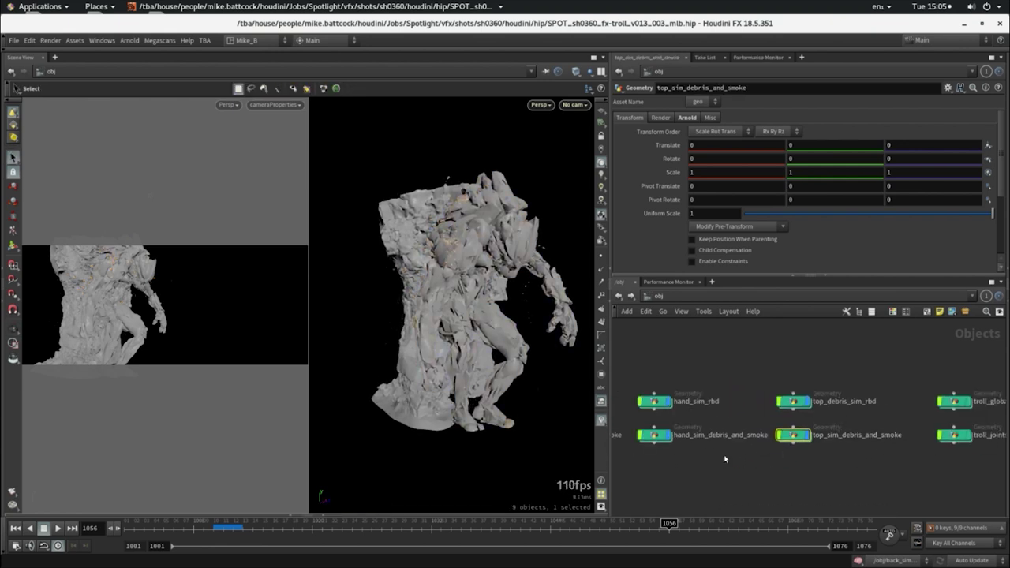
- Box-select the six back, hand and top sim objects so they highlight together
middle_drag(787, 455, 827, 457)
scroll(747, 457, down, 1)
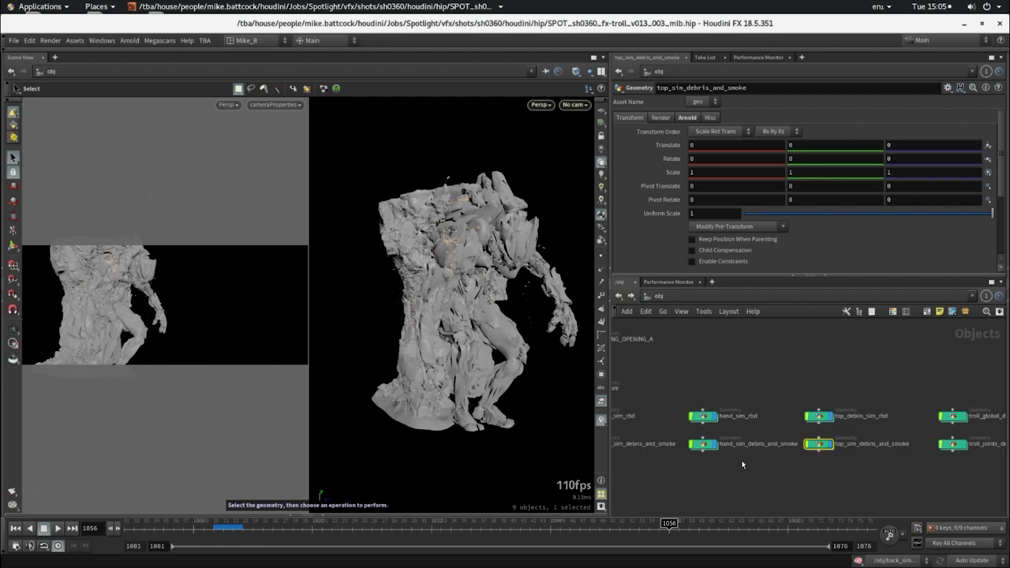
scroll(745, 461, down, 1)
scroll(744, 466, down, 1)
scroll(742, 469, down, 1)
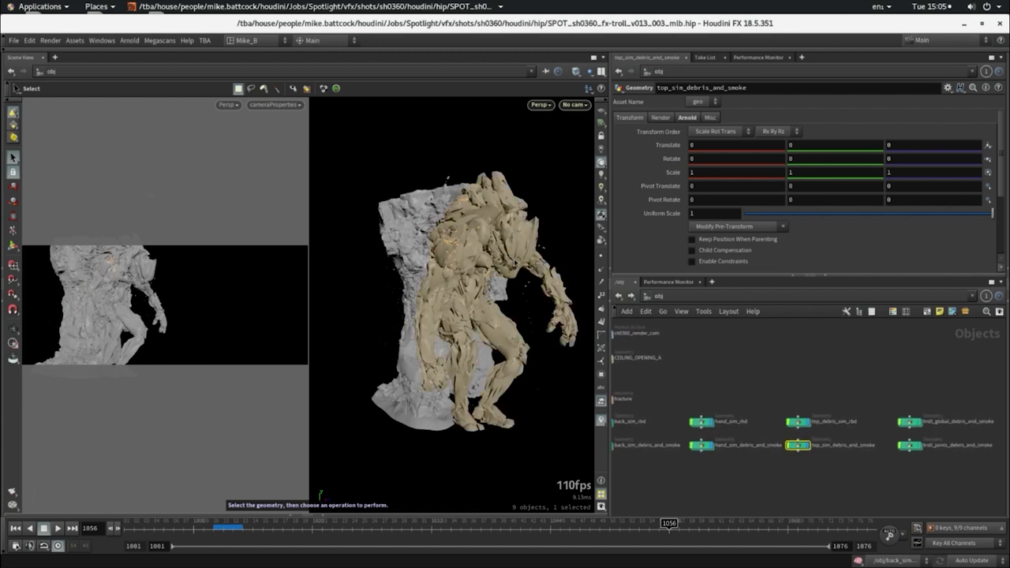
middle_drag(867, 383, 802, 364)
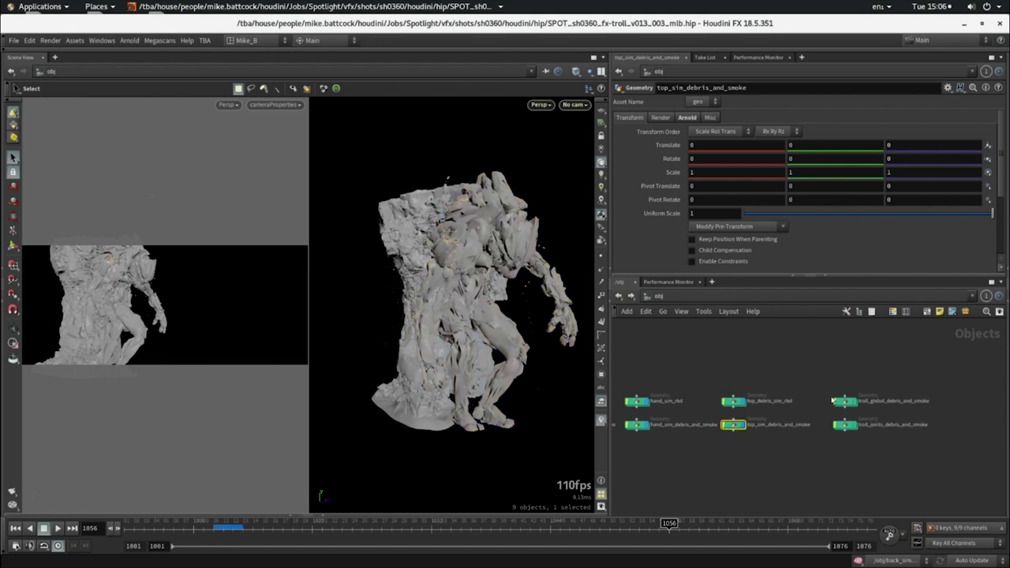
scroll(833, 401, up, 2)
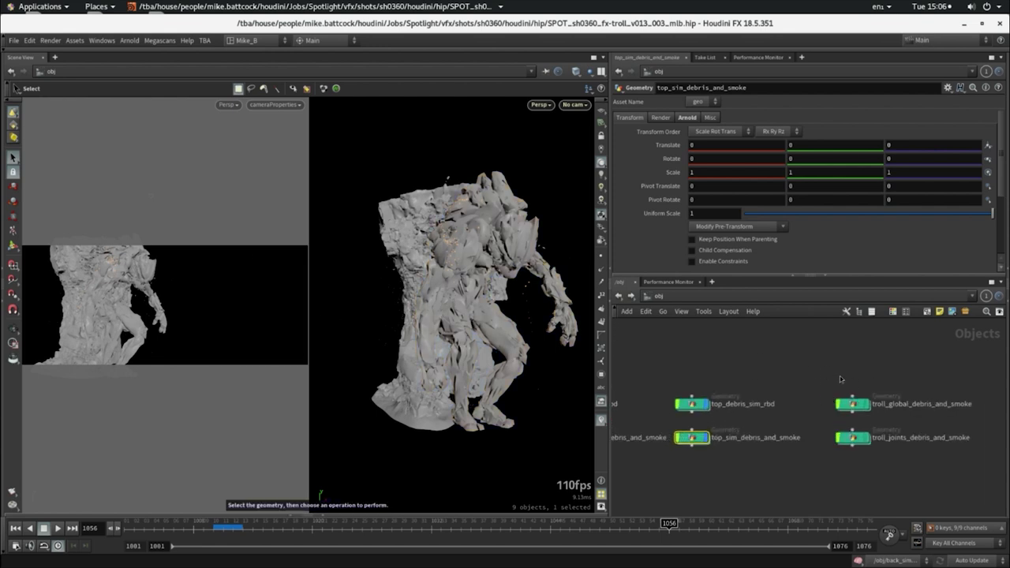
key(Escape)
scroll(715, 460, down, 1)
scroll(827, 448, down, 1)
drag(652, 411, 652, 401)
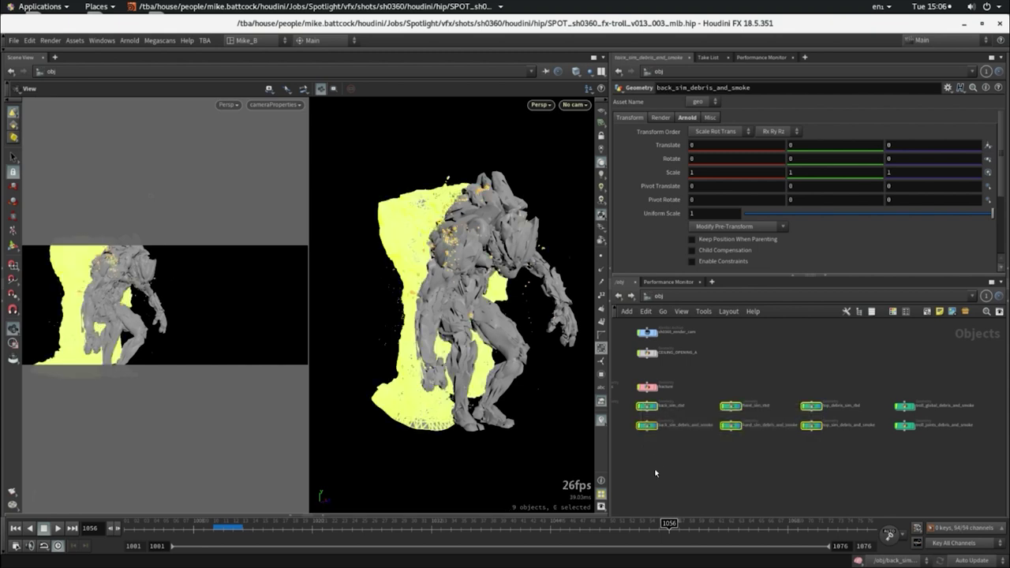
- Jump to frame 1052 and clear the sim object selection
click(619, 534)
middle_drag(852, 485, 725, 475)
scroll(807, 400, up, 3)
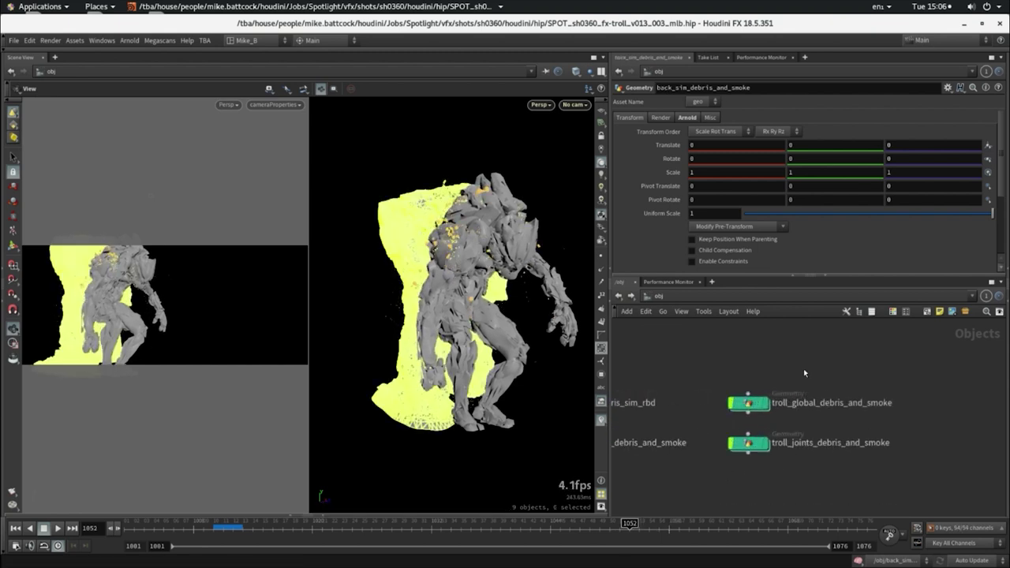
click(774, 410)
- Select troll_global_debris_and_smoke, frame the troll, scrub back, and dive into its network
click(790, 401)
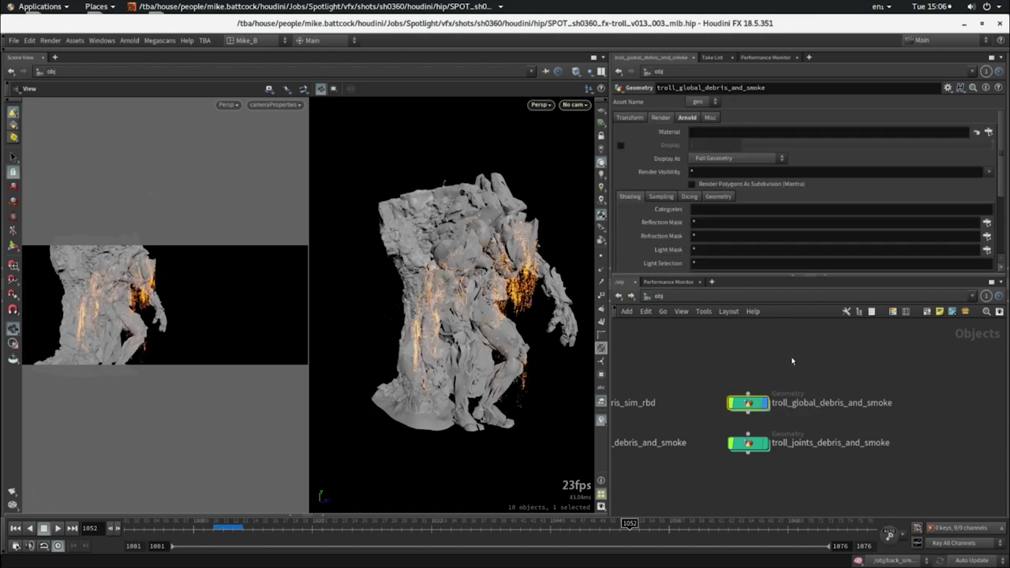
key(s)
key(f)
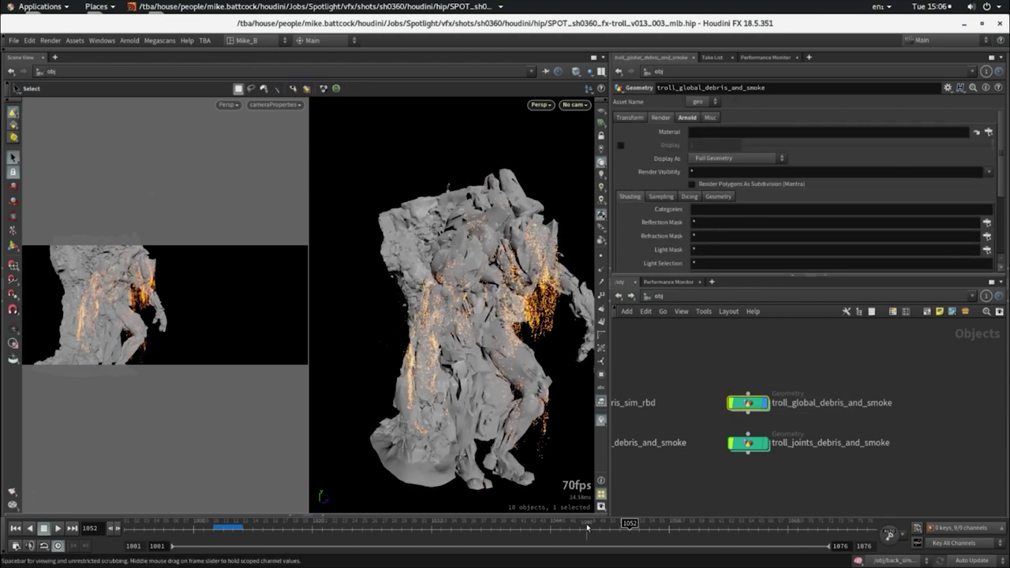
drag(511, 535, 451, 532)
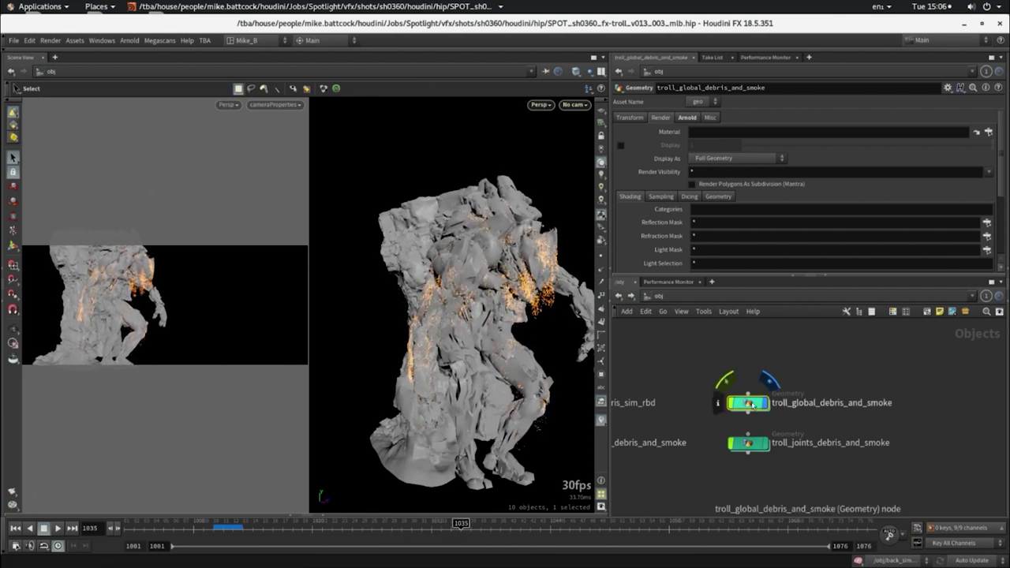
double_click(752, 405)
- Display pointvelocity1 on the troll and scrub through its motion
scroll(781, 379, down, 1)
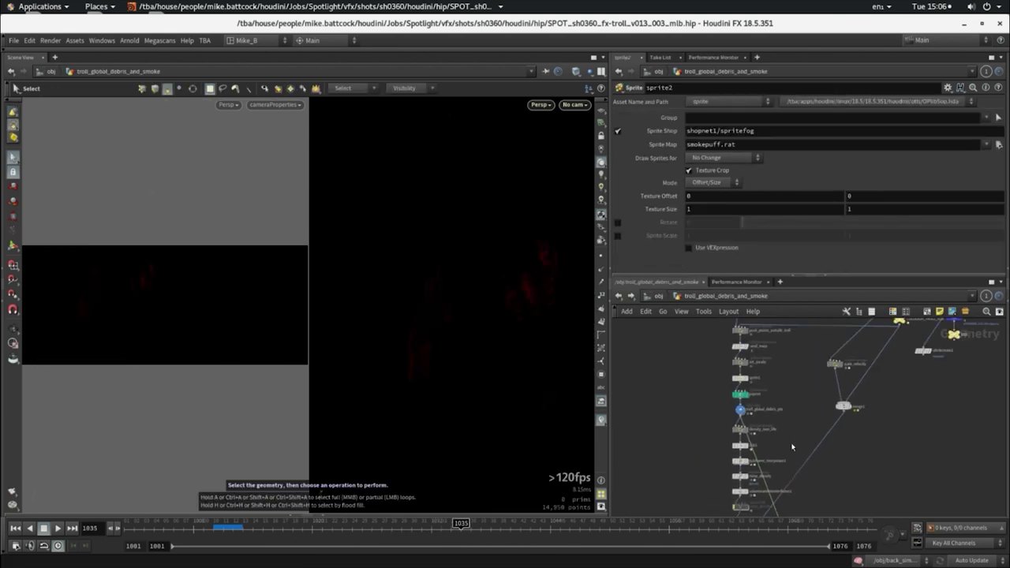
scroll(793, 402, down, 1)
scroll(796, 407, down, 1)
scroll(797, 409, down, 1)
scroll(770, 396, up, 3)
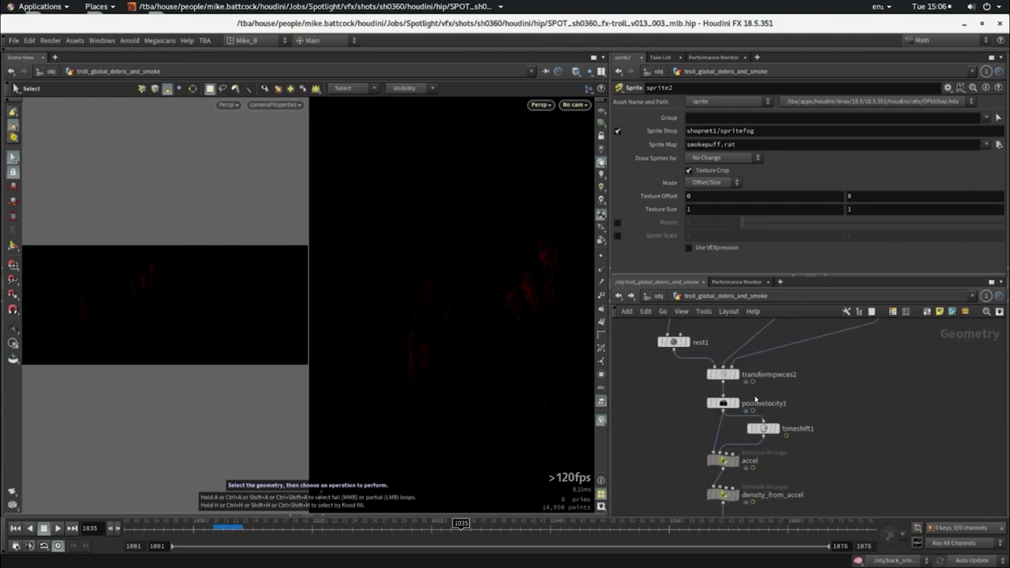
click(707, 420)
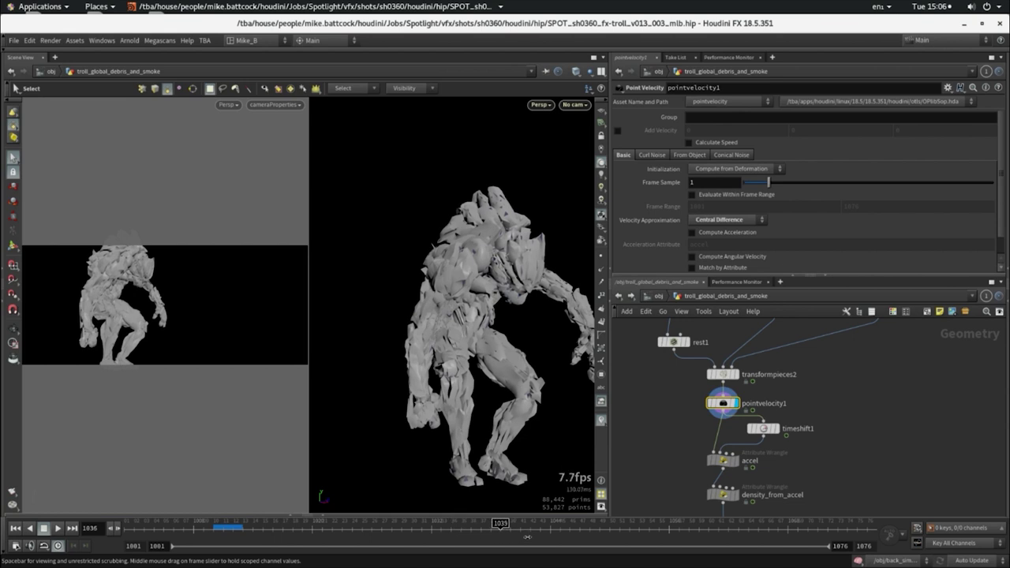
mouse_move(566, 530)
mouse_down()
mouse_move(630, 524)
mouse_move(258, 532)
mouse_move(396, 534)
mouse_up()
mouse_move(496, 534)
mouse_down()
mouse_move(258, 530)
mouse_move(596, 528)
mouse_move(423, 533)
mouse_up()
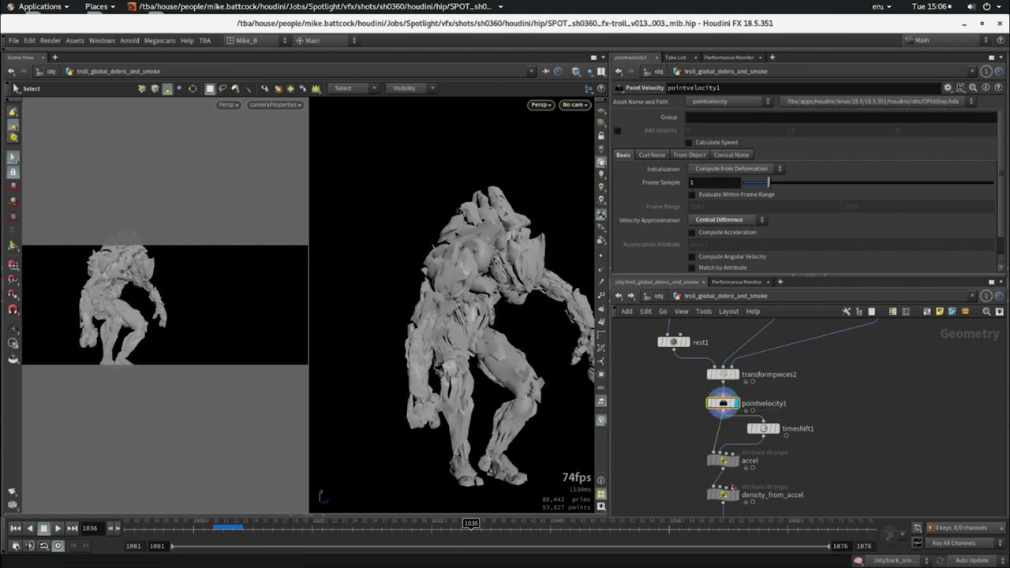
- Inspect the accel wrangle's acceleration calculation
scroll(767, 463, up, 2)
scroll(768, 465, up, 2)
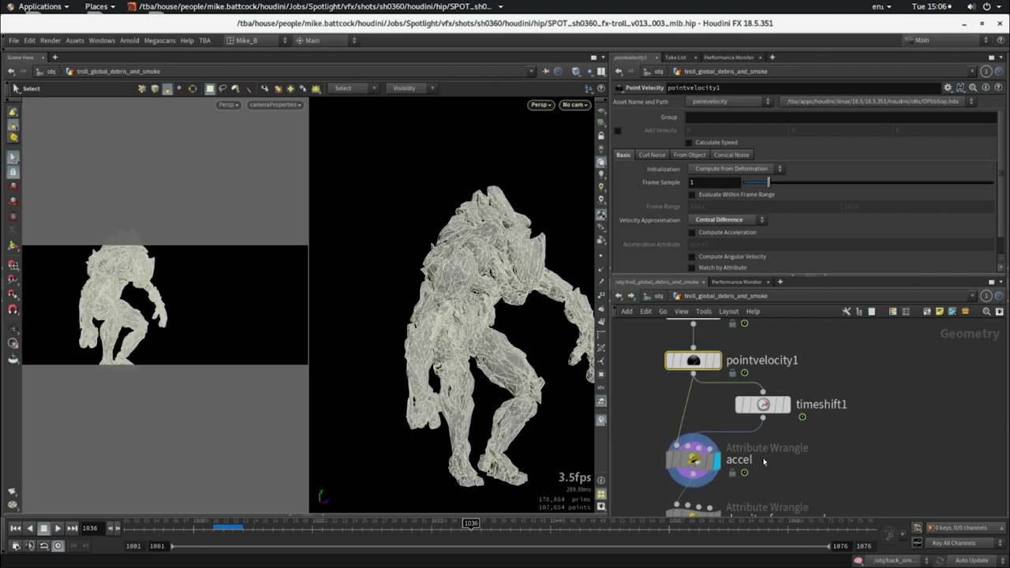
click(680, 464)
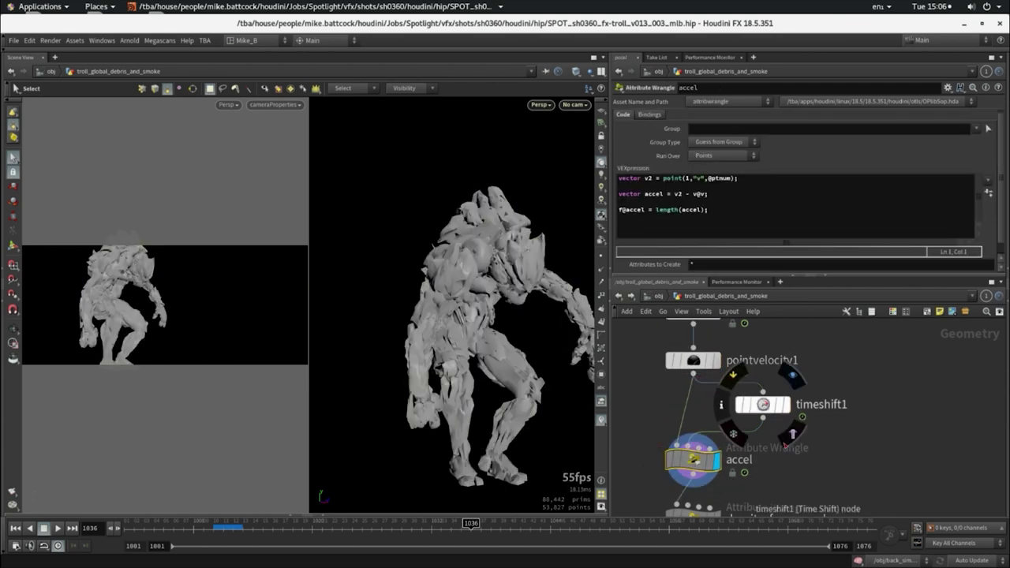
scroll(782, 450, down, 3)
scroll(763, 446, up, 3)
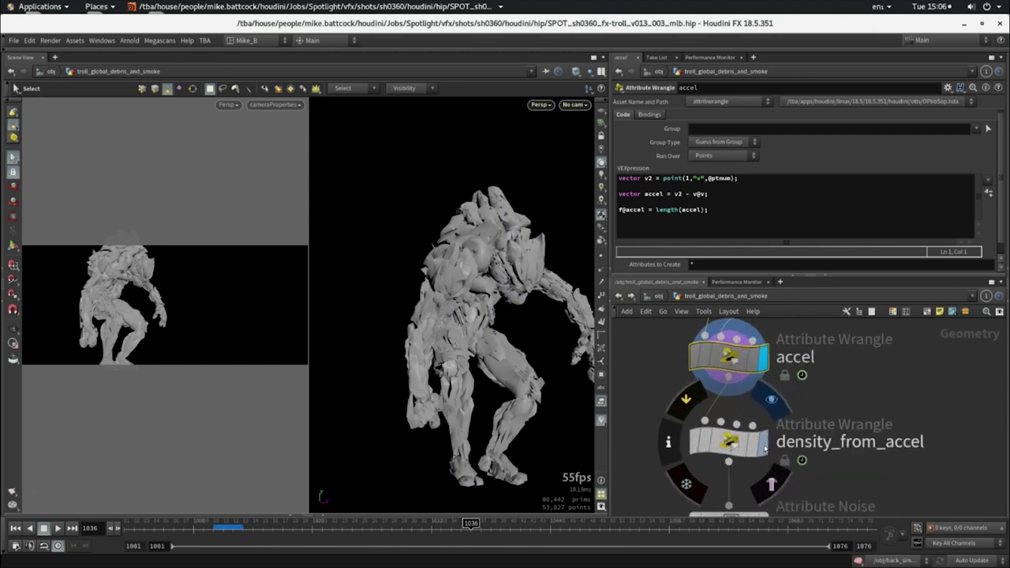
- Show density_from_accel at frame 1046, then scatter1's emission points at frame 1044
click(729, 442)
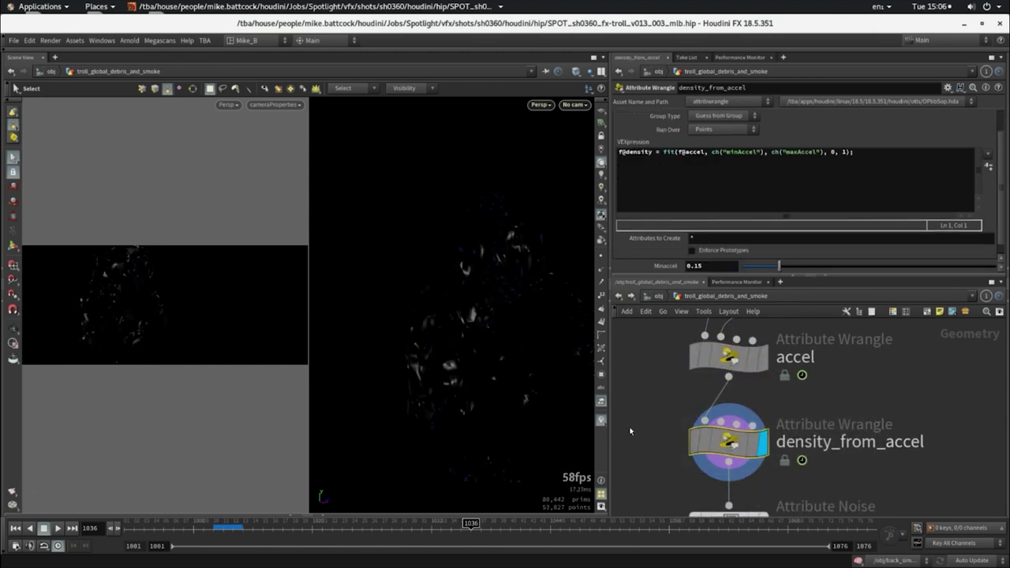
mouse_move(471, 527)
mouse_down()
mouse_move(593, 532)
mouse_move(551, 536)
mouse_move(580, 534)
mouse_up()
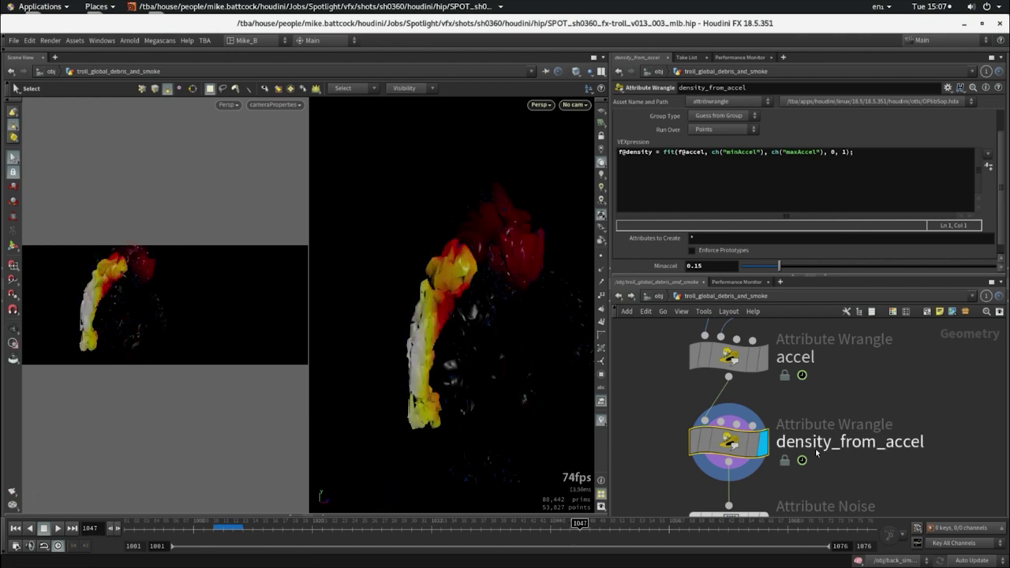
middle_drag(789, 475, 779, 393)
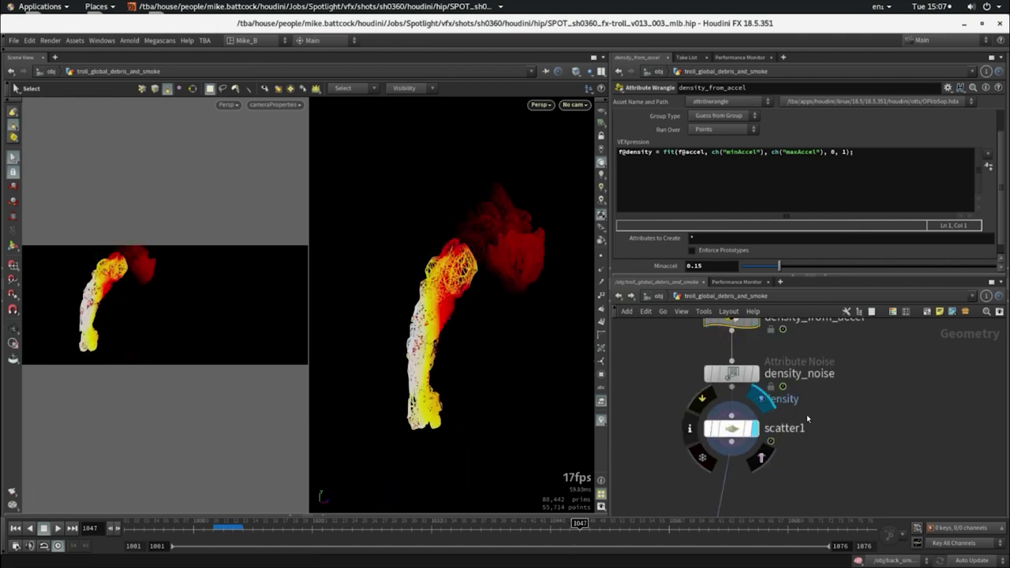
click(756, 429)
mouse_move(567, 535)
mouse_down()
mouse_move(538, 536)
mouse_move(649, 528)
mouse_up()
- Scroll the network down toward the troll_global_debris_pts cache node
scroll(799, 414, down, 3)
scroll(799, 414, down, 2)
scroll(799, 415, down, 2)
scroll(789, 402, down, 2)
scroll(755, 374, down, 2)
scroll(752, 412, up, 2)
- Select the troll_global_debris_pts cache and play the debris from frame 1043
drag(851, 395, 684, 432)
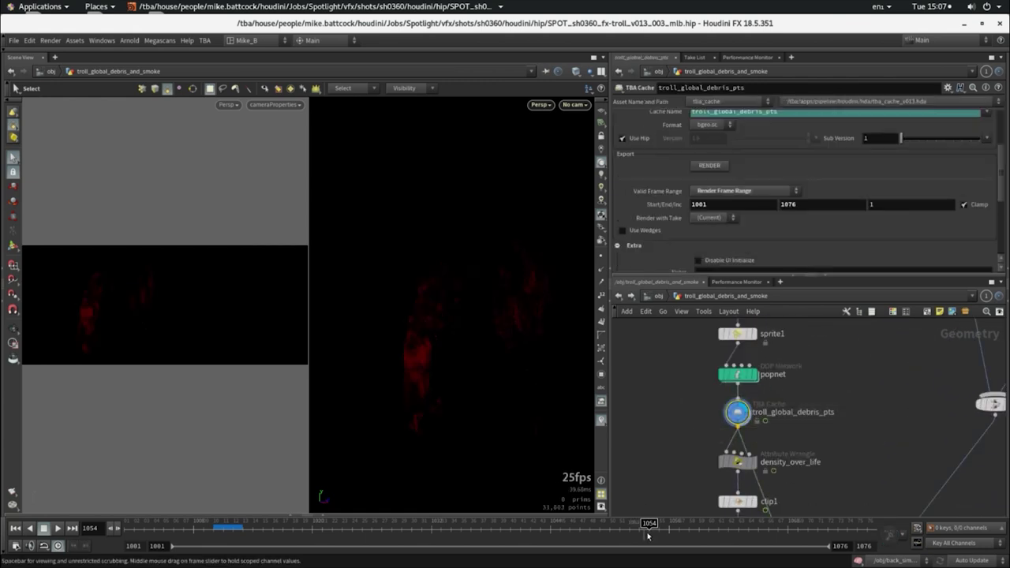
click(541, 529)
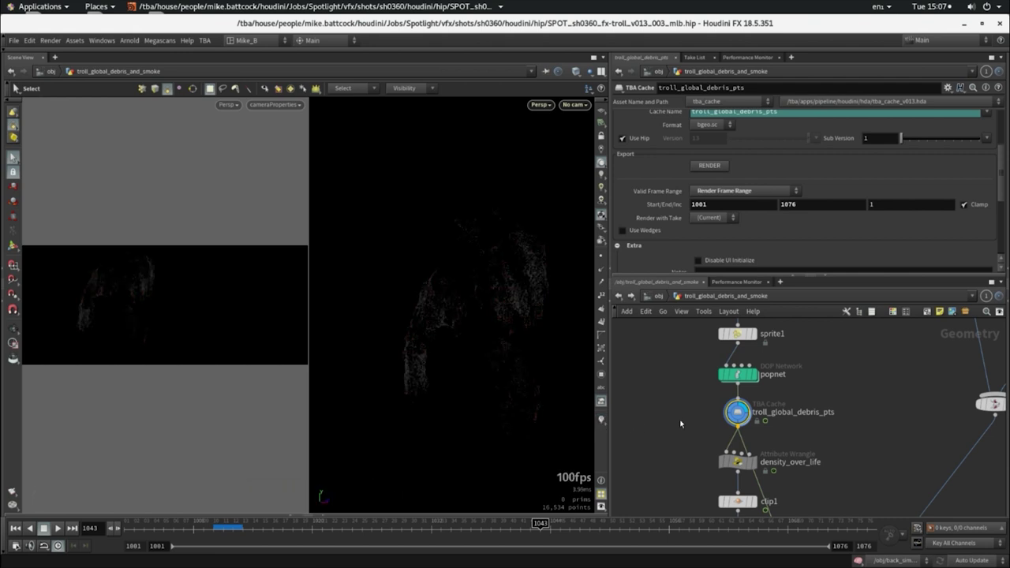
key(Up)
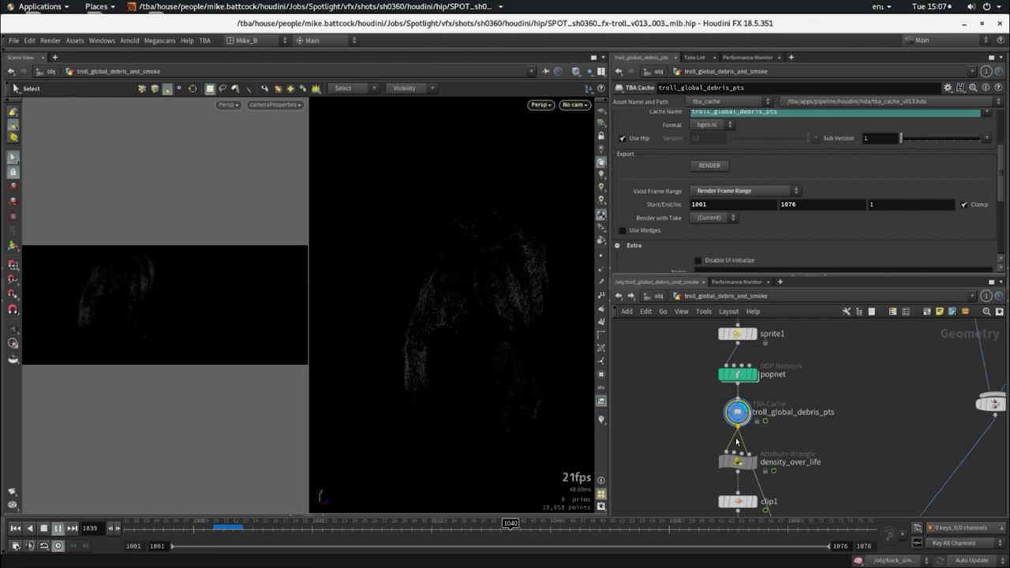
- Inspect the sprite2 smoke node, then return to /obj
scroll(804, 467, down, 2)
mouse_move(804, 468)
middle_down()
mouse_move(779, 393)
mouse_move(770, 491)
middle_up()
click(759, 494)
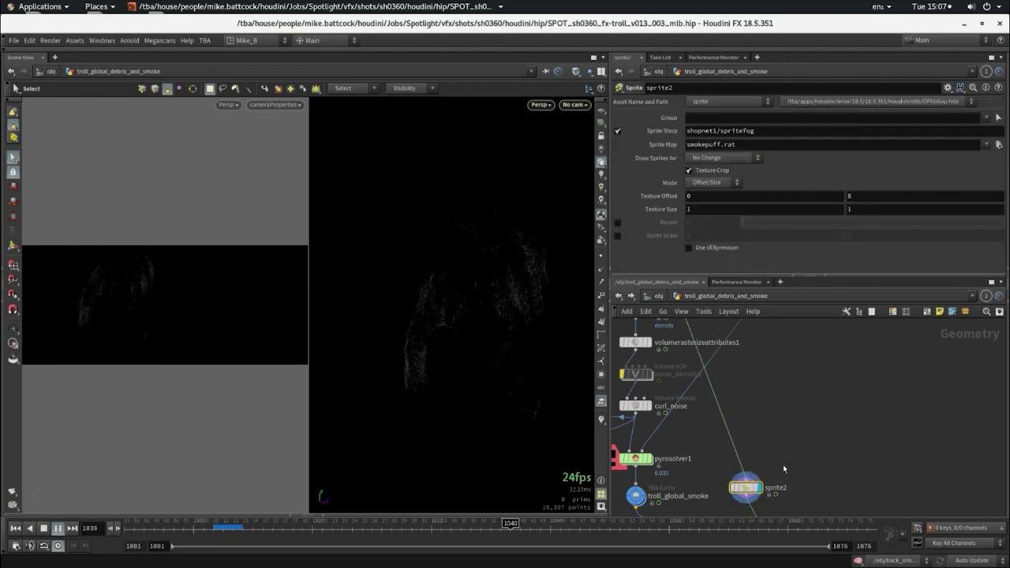
key(u)
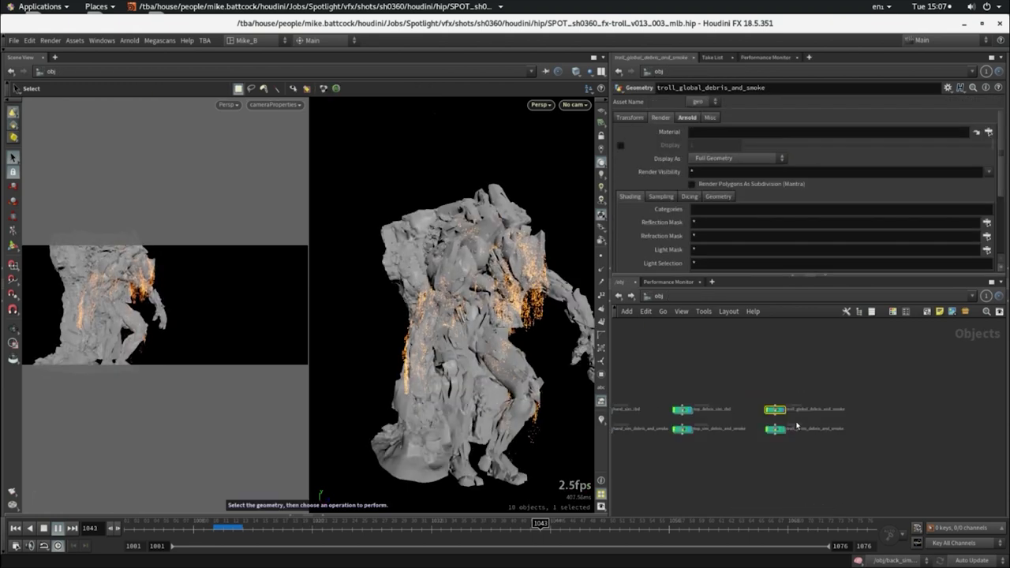